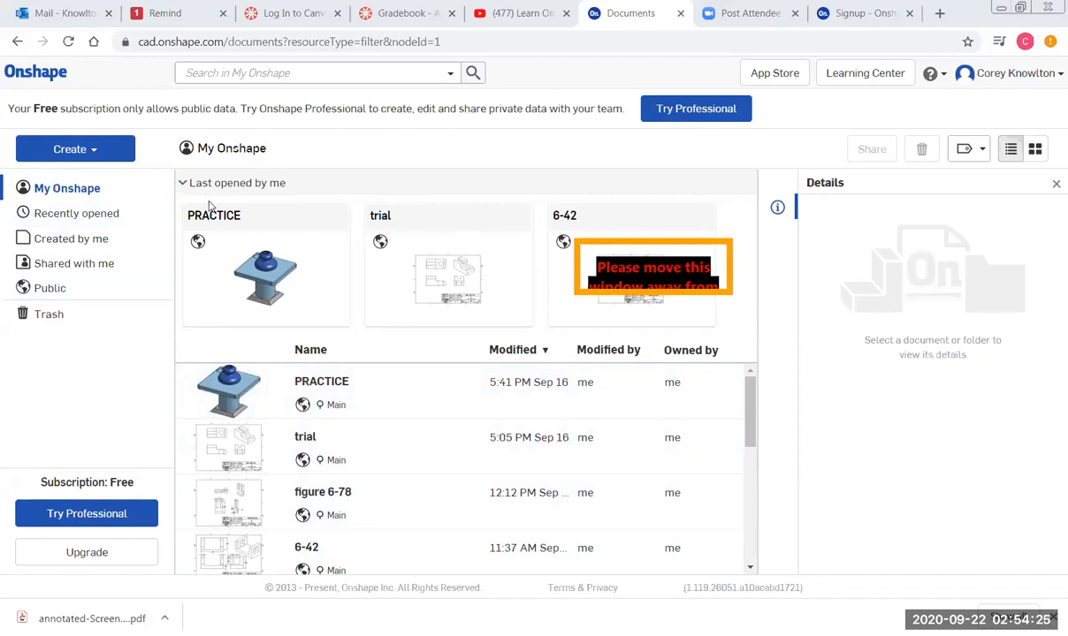
# Start a new document from the Create menu and begin naming it 'tut'.
pyautogui.click(74, 152)
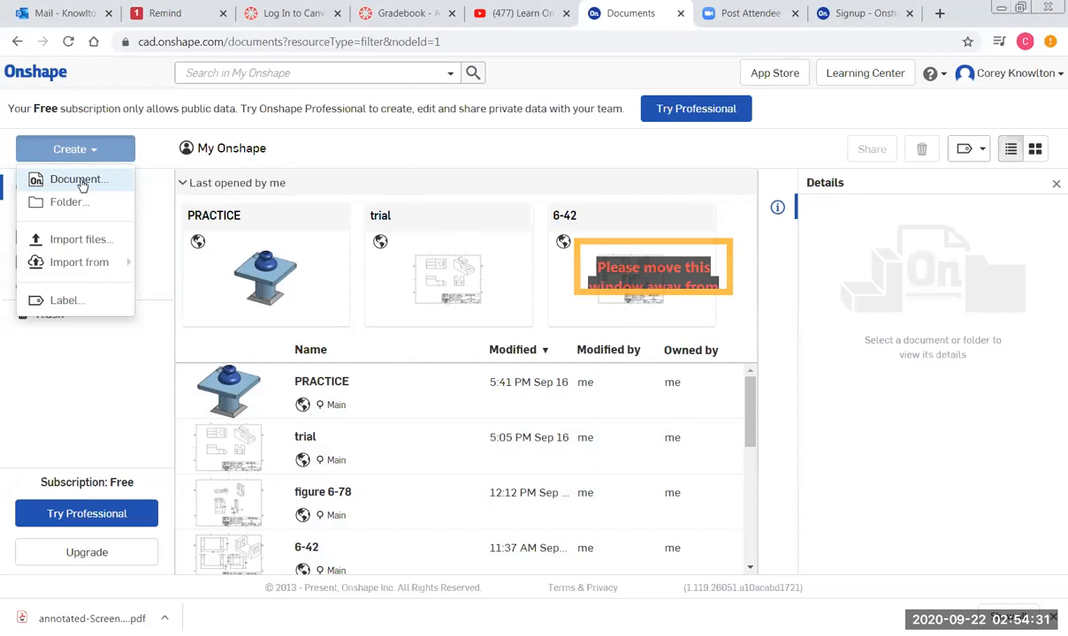
pyautogui.click(71, 179)
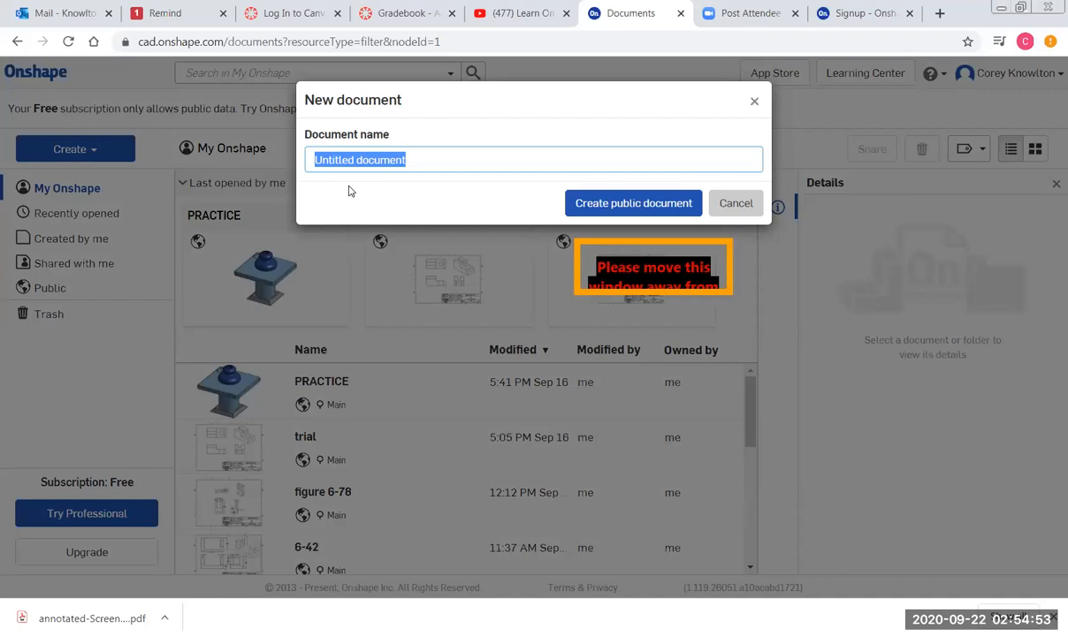
pyautogui.write('tutorial')
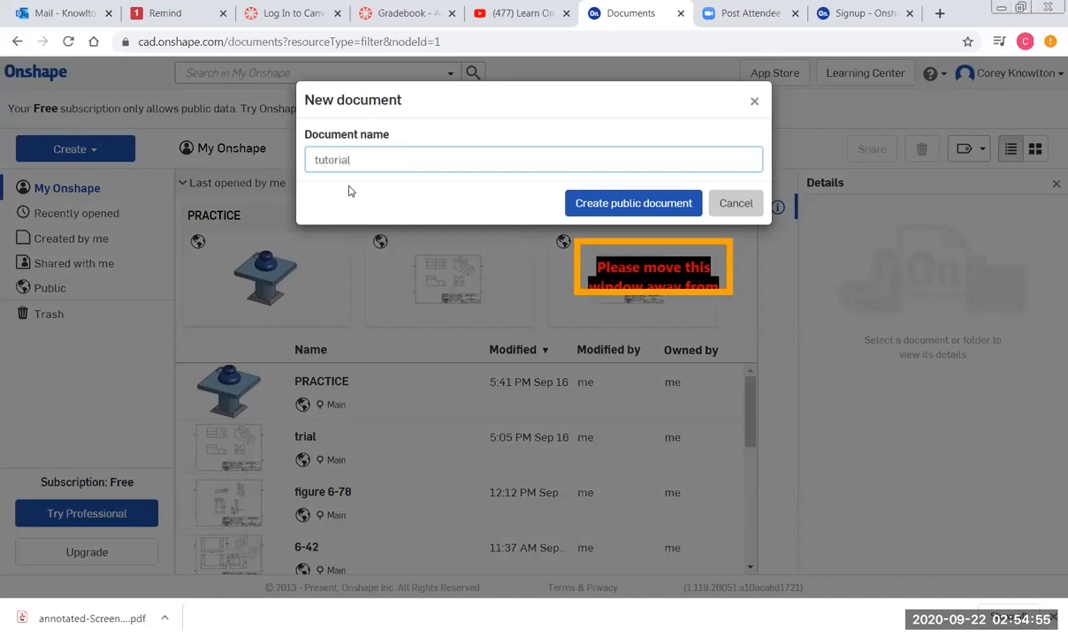
# Create the public document, then sign back in with the account email and password.
pyautogui.click(624, 203)
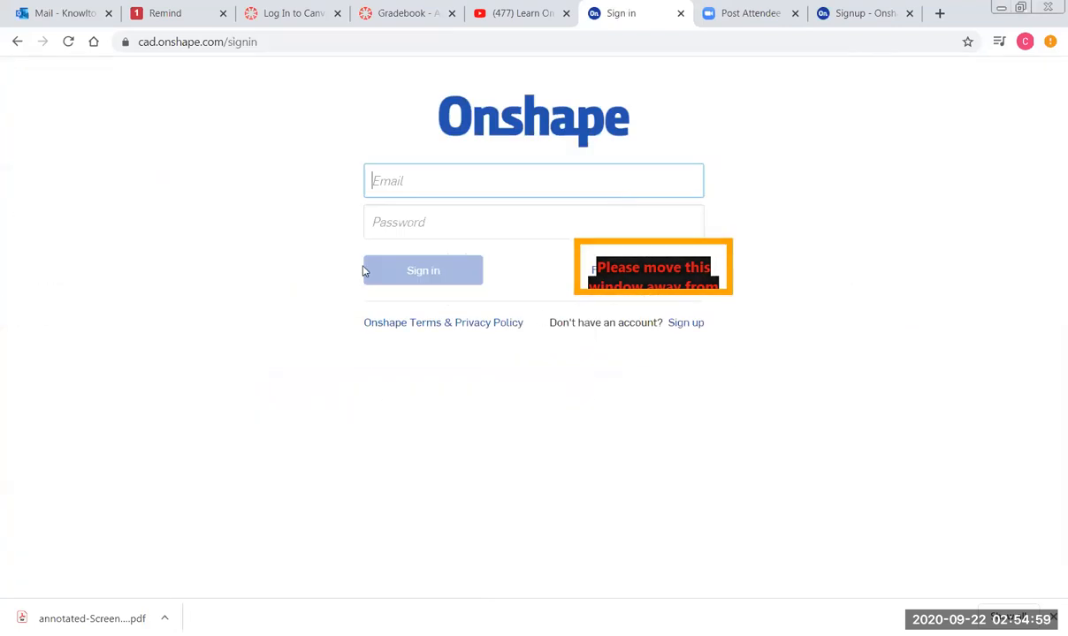
pyautogui.click(442, 186)
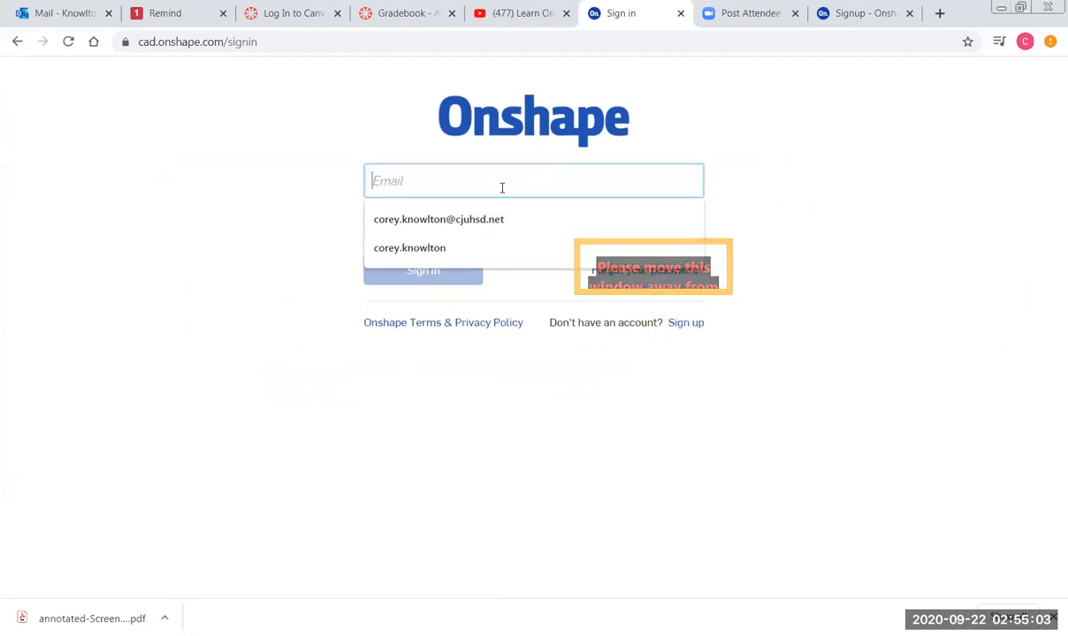
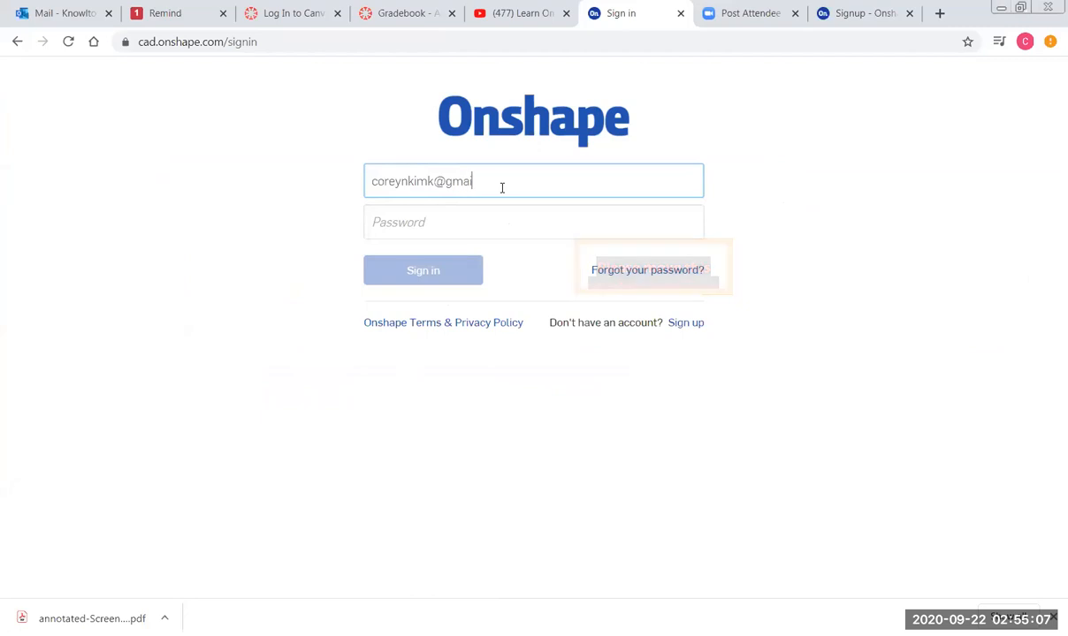
pyautogui.press('Tab')
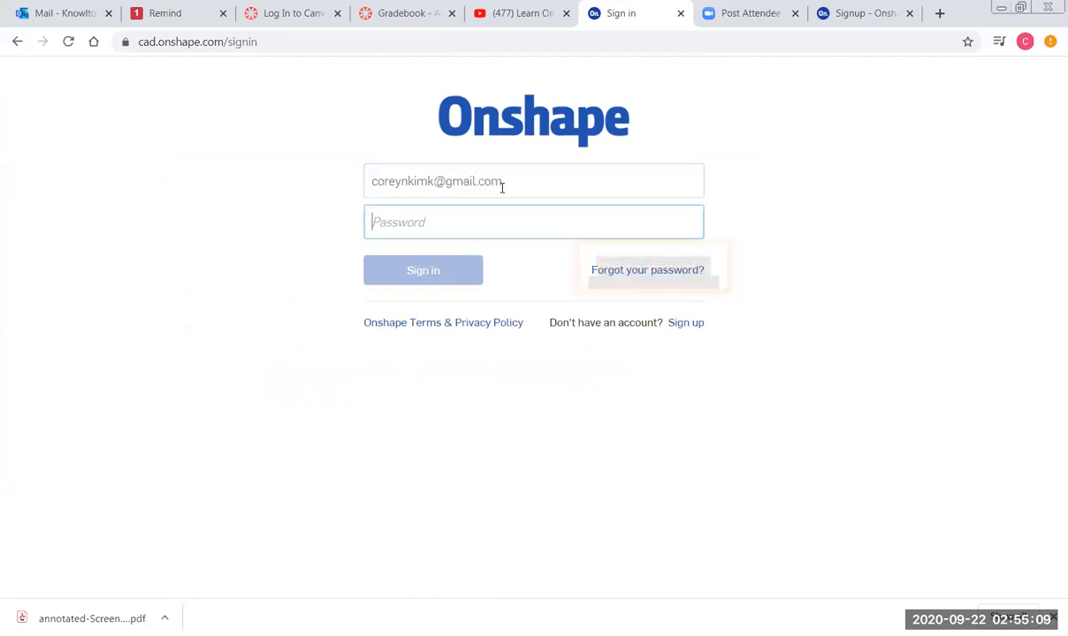
pyautogui.write('••')
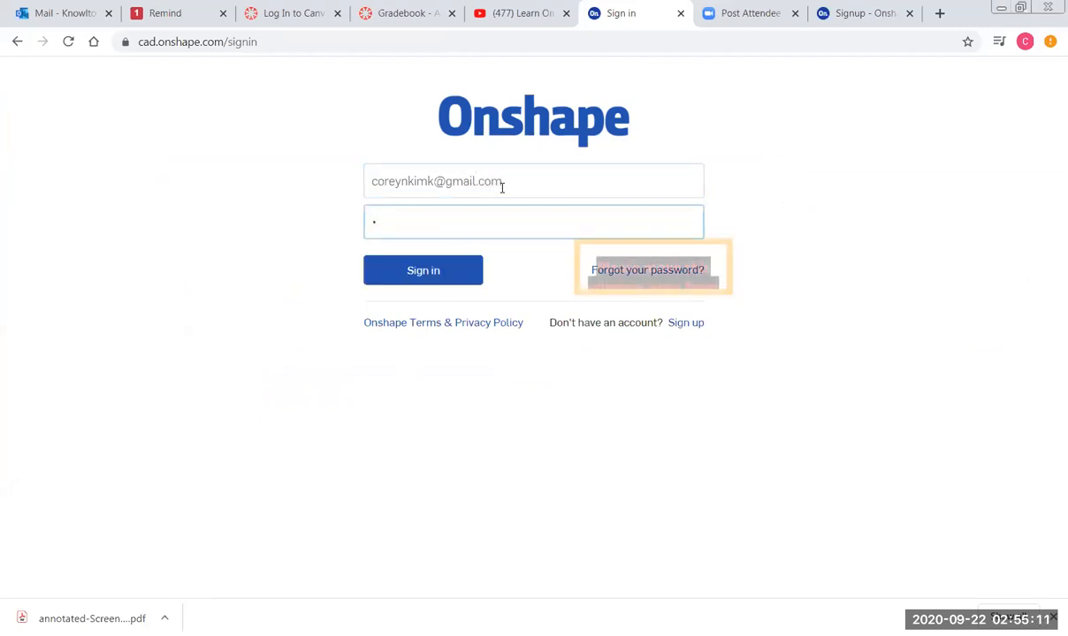
pyautogui.write('••••••')
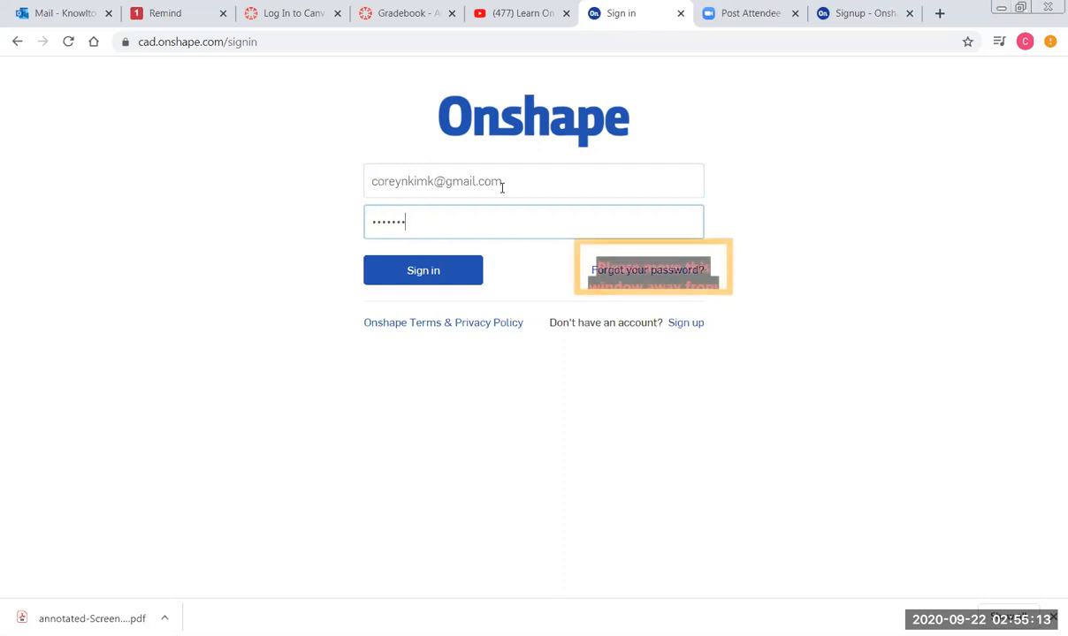
pyautogui.write('•')
pyautogui.press('Return')
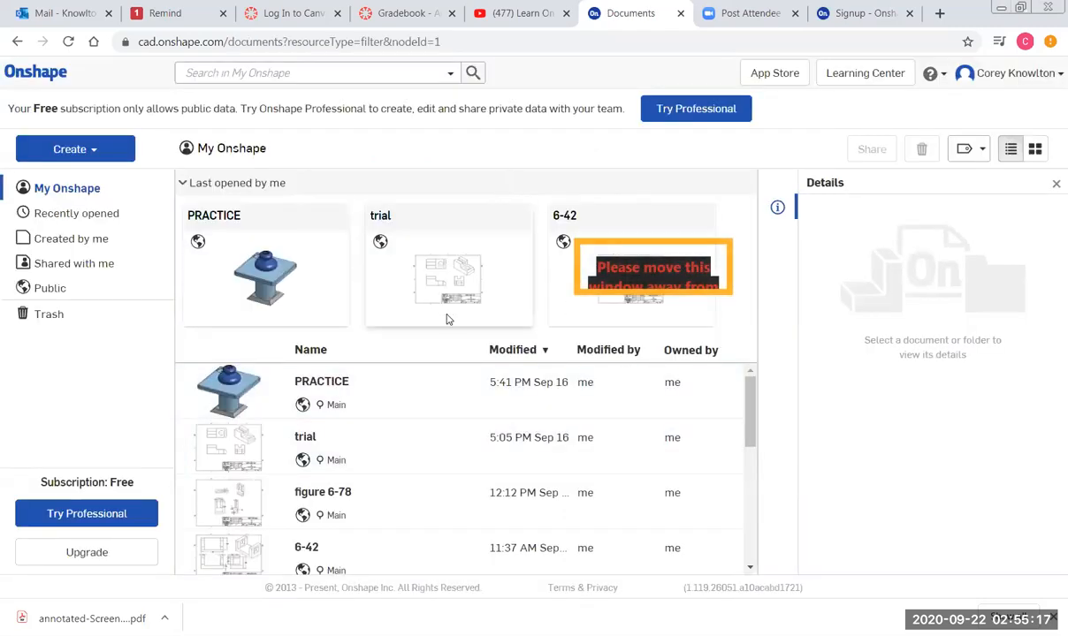
# Create a new public document named 'tutorial' via Create > Document.
pyautogui.click(64, 152)
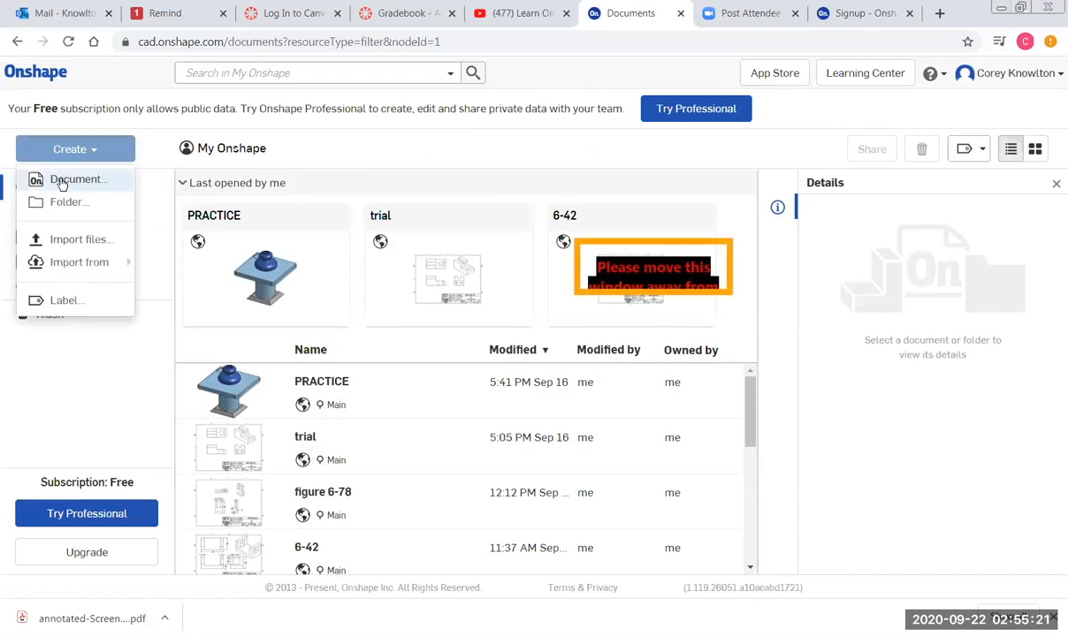
pyautogui.click(65, 176)
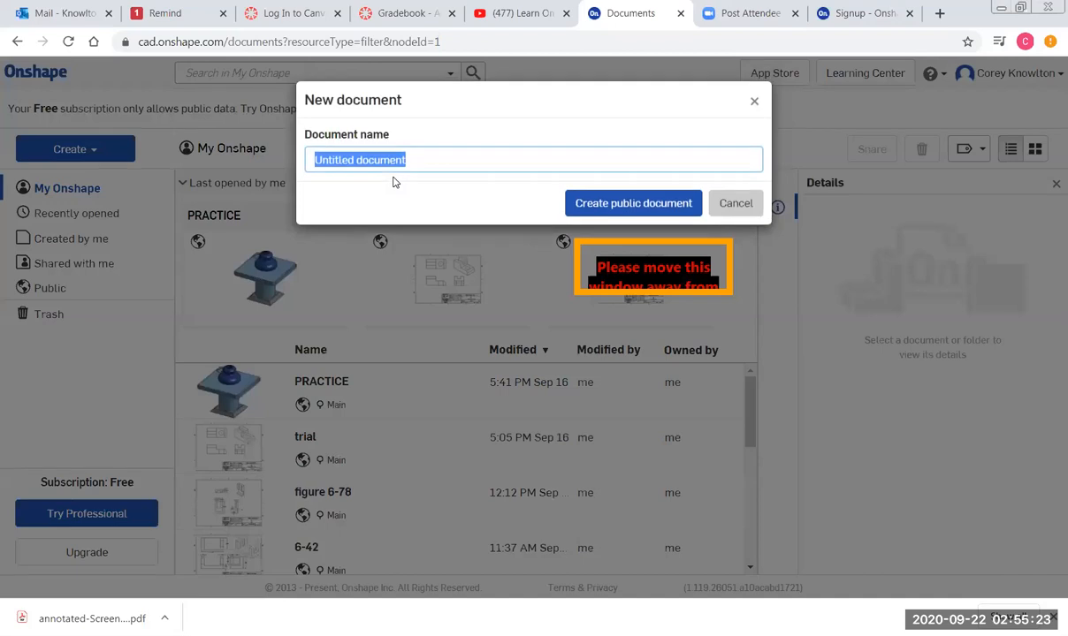
pyautogui.write('tutorial')
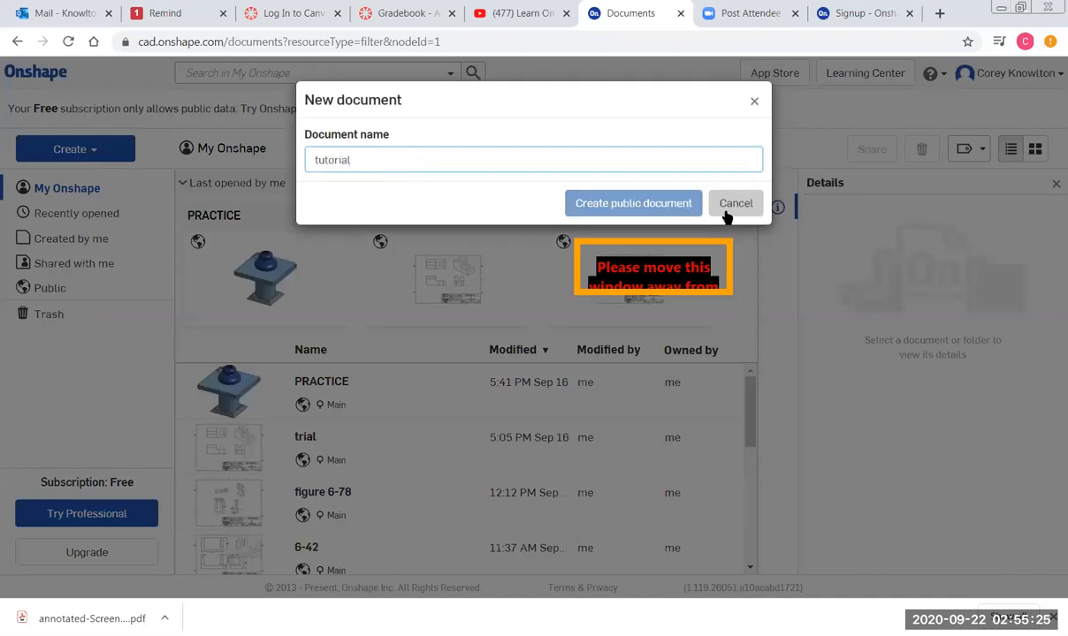
pyautogui.click(633, 204)
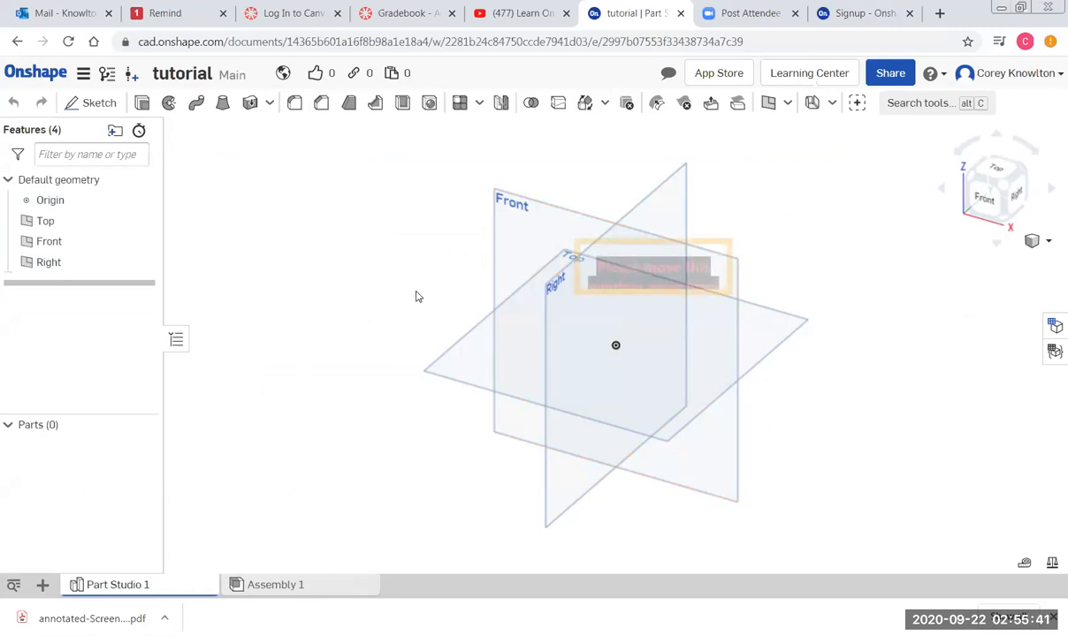
pyautogui.click(496, 196)
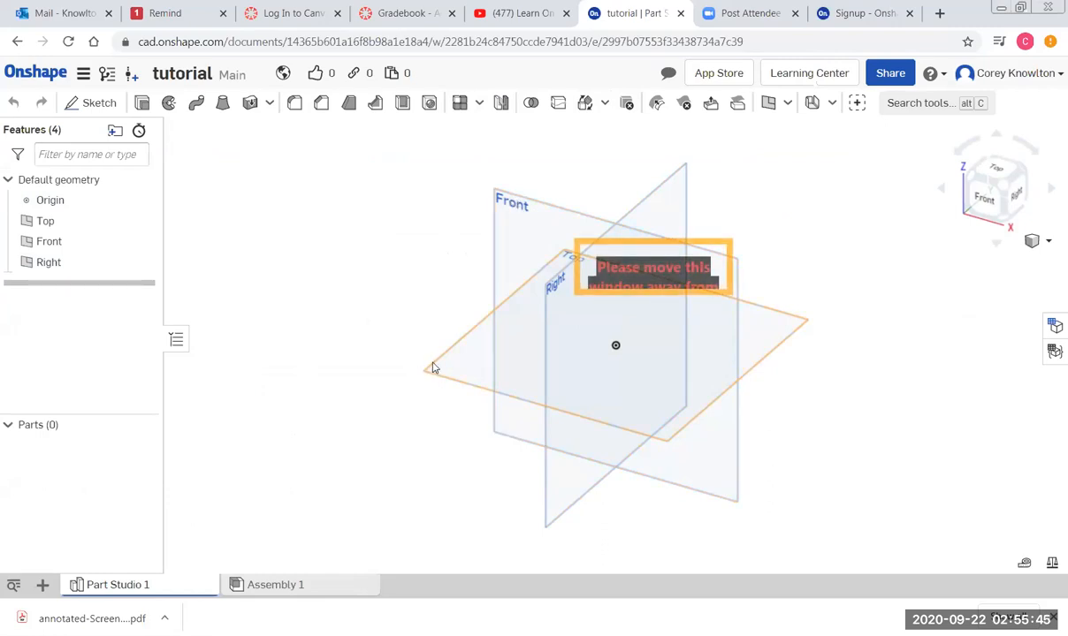
pyautogui.moveTo(854, 344); pyautogui.dragTo(856, 341, button='middle')
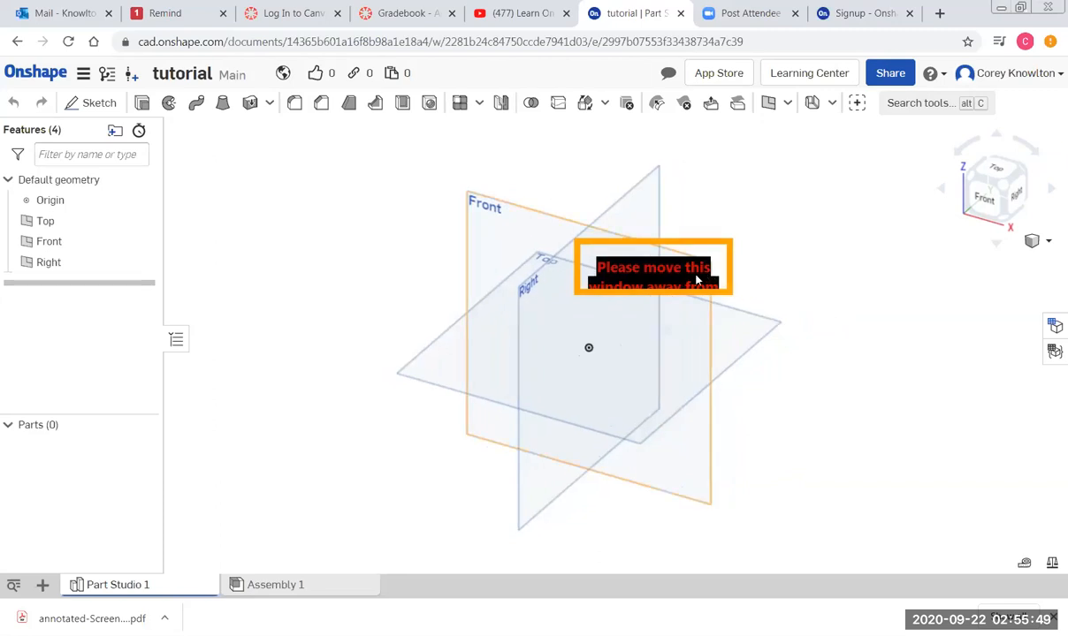
pyautogui.moveTo(707, 343); pyautogui.dragTo(497, 353, button='middle')
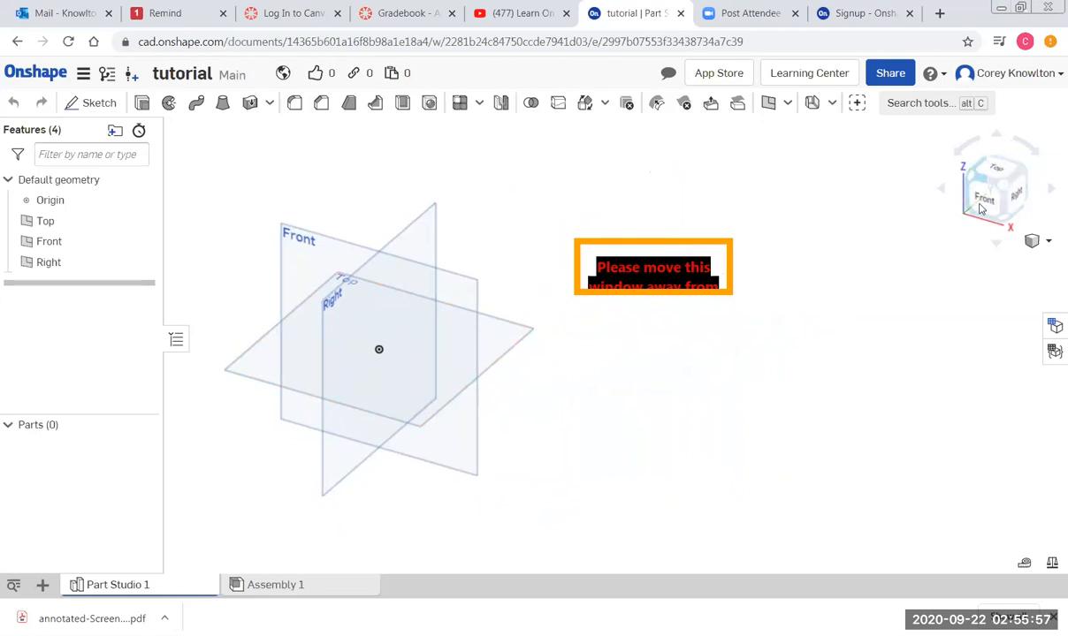
pyautogui.moveTo(924, 177); pyautogui.dragTo(1010, 181)
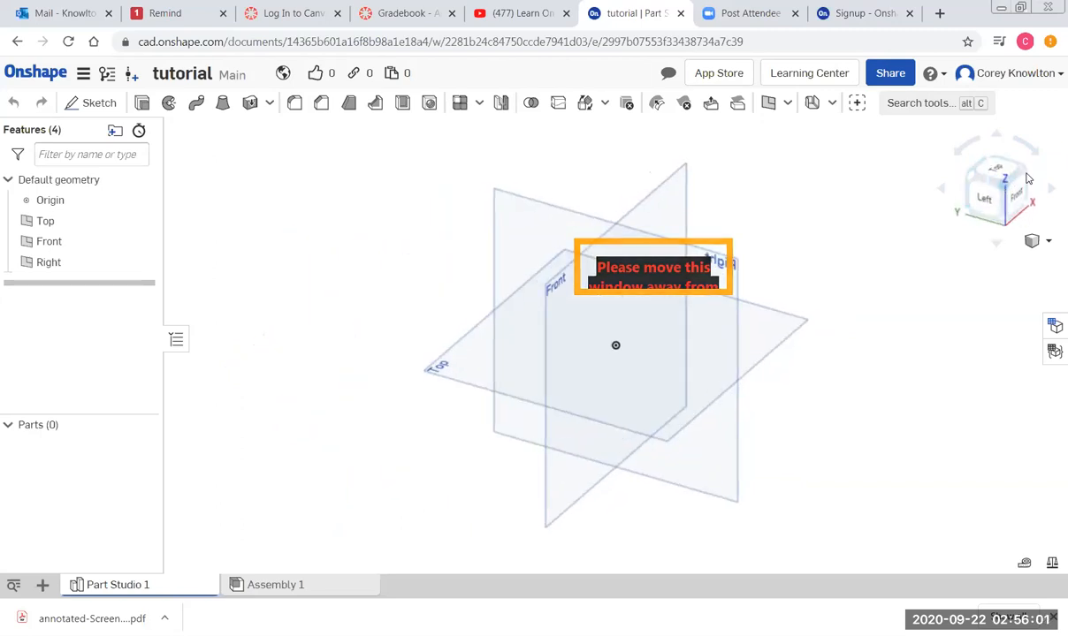
pyautogui.moveTo(1028, 180); pyautogui.dragTo(983, 190)
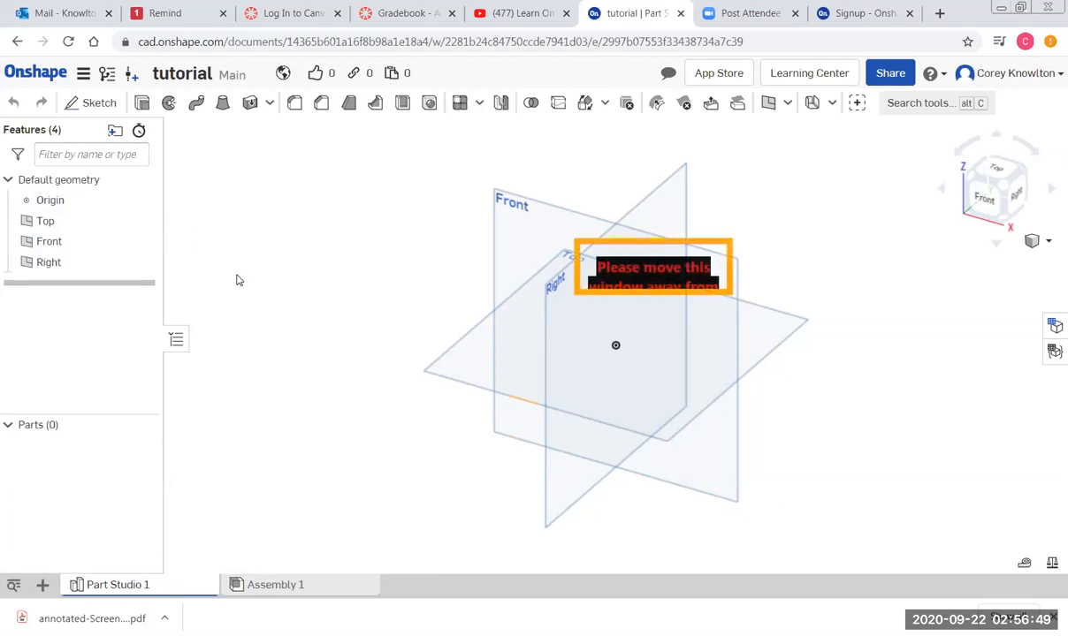
pyautogui.moveTo(647, 275); pyautogui.dragTo(863, 331)
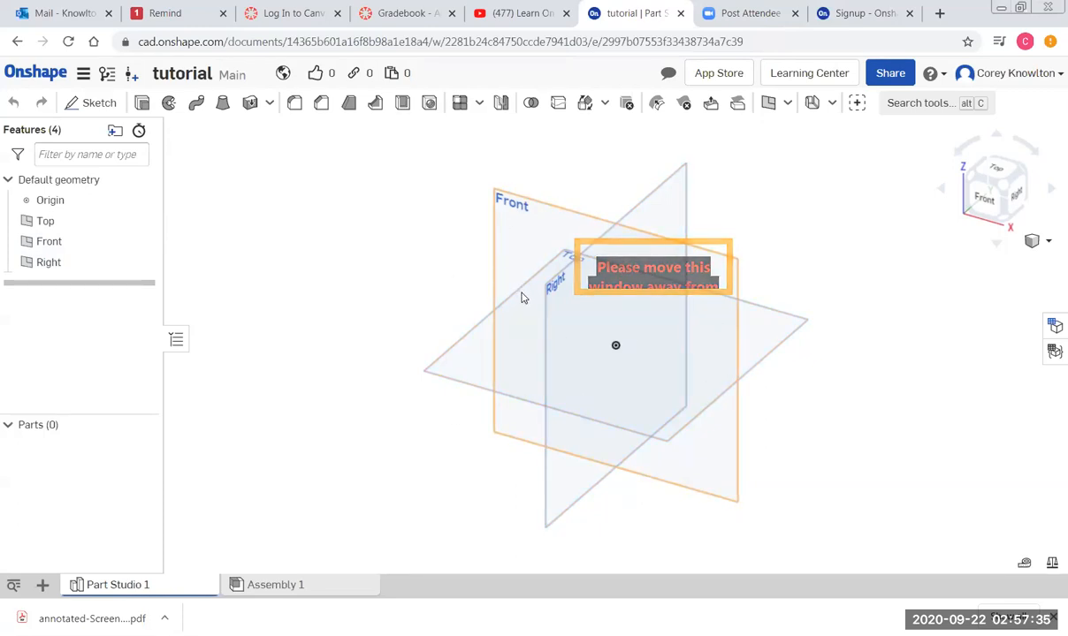
# Select the Top plane, view it face-on from above, and start a sketch on it.
pyautogui.click(441, 371)
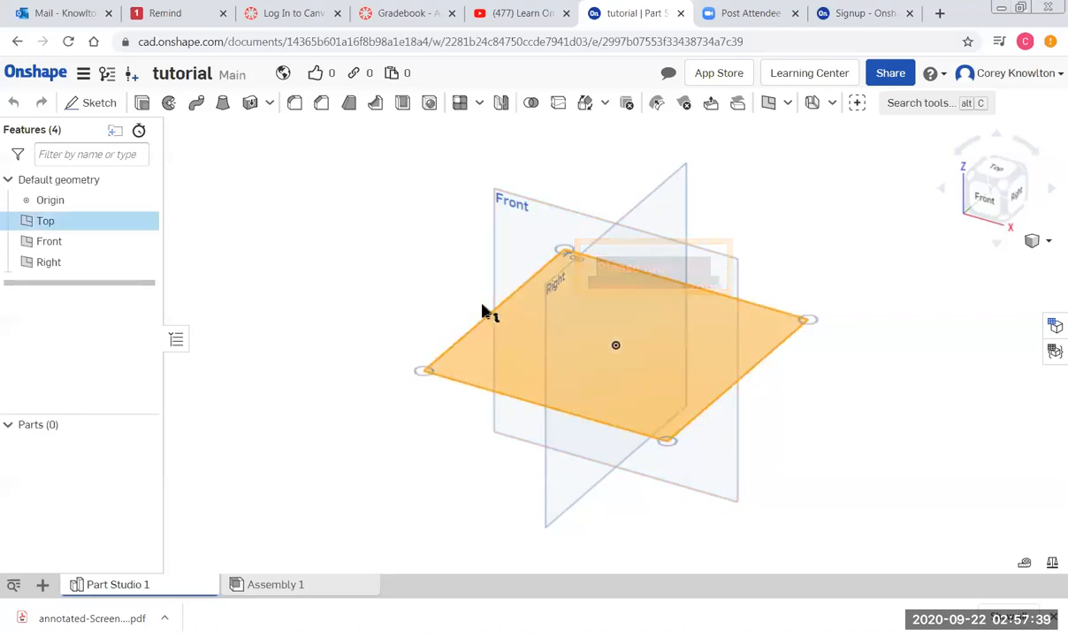
pyautogui.click(997, 173)
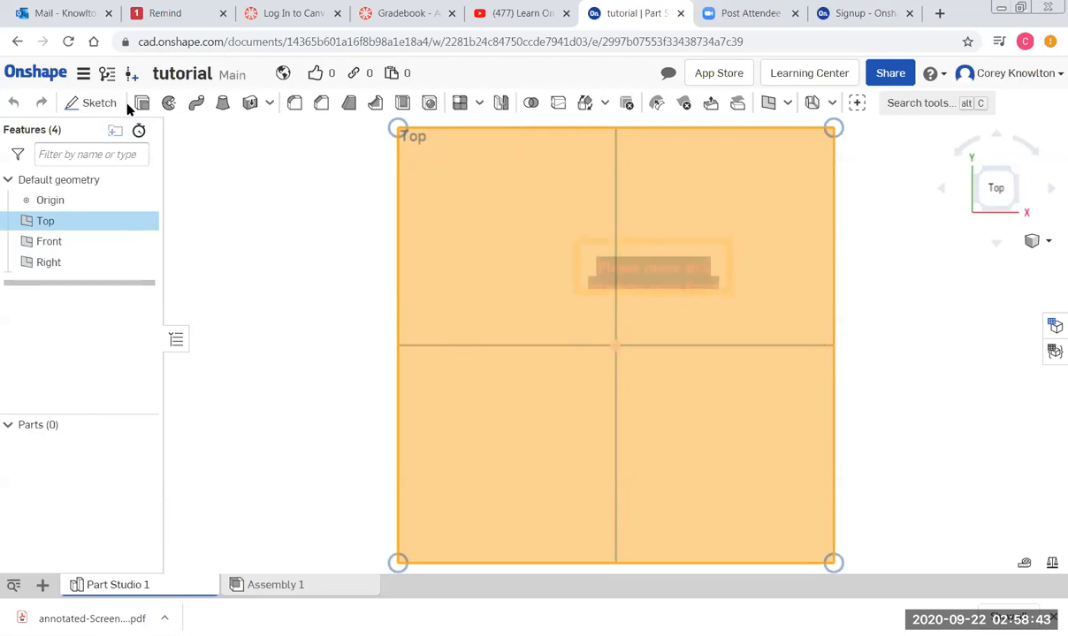
pyautogui.click(97, 104)
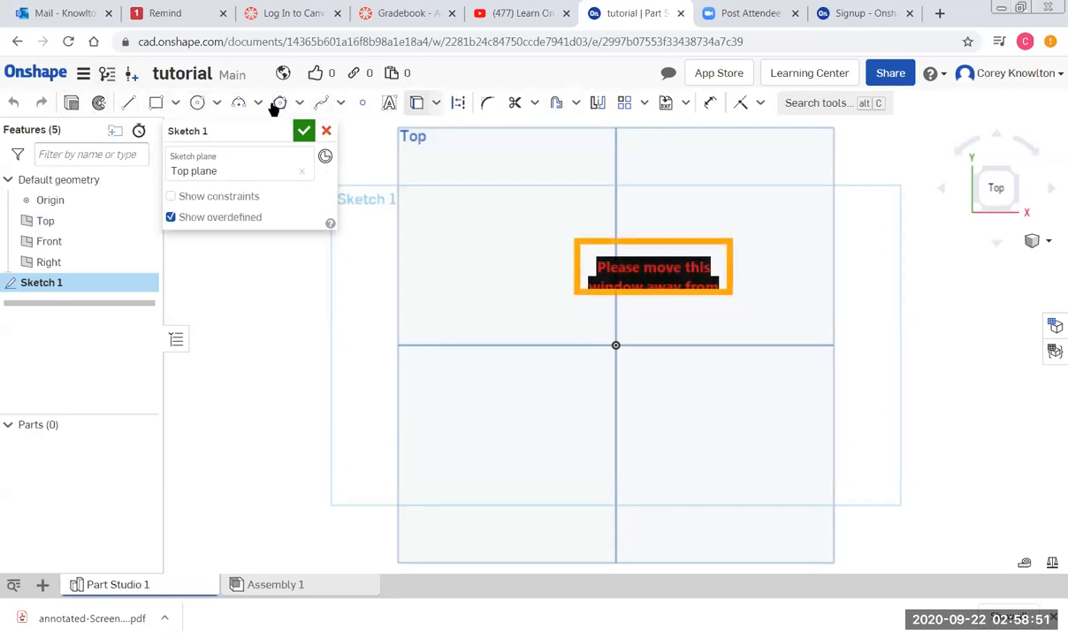
# Draw a corner rectangle from the origin extending up and to the right.
pyautogui.click(153, 105)
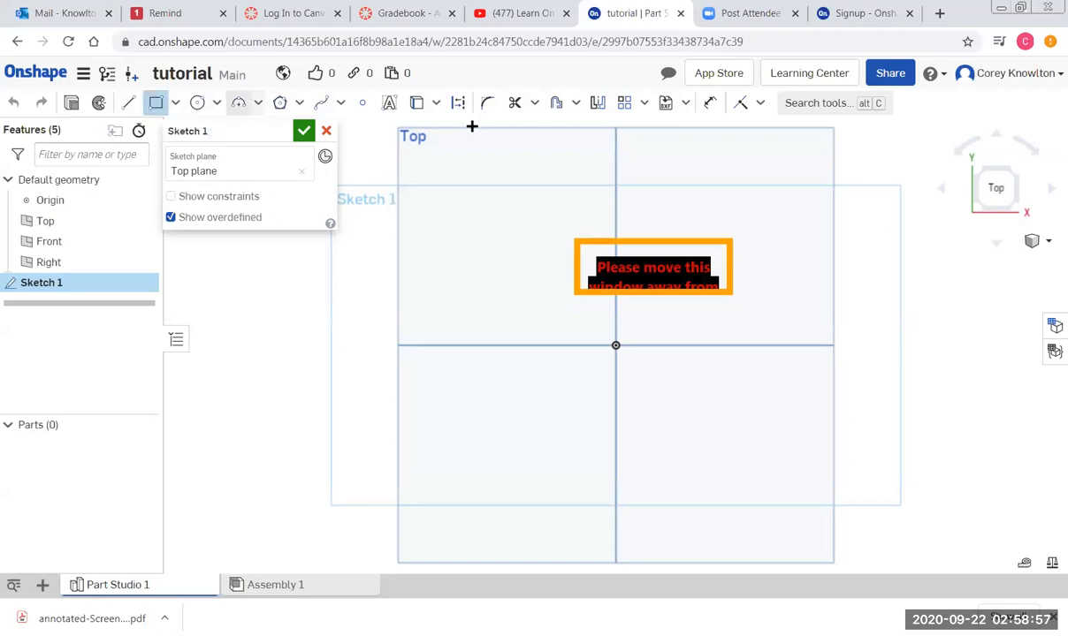
pyautogui.click(614, 345)
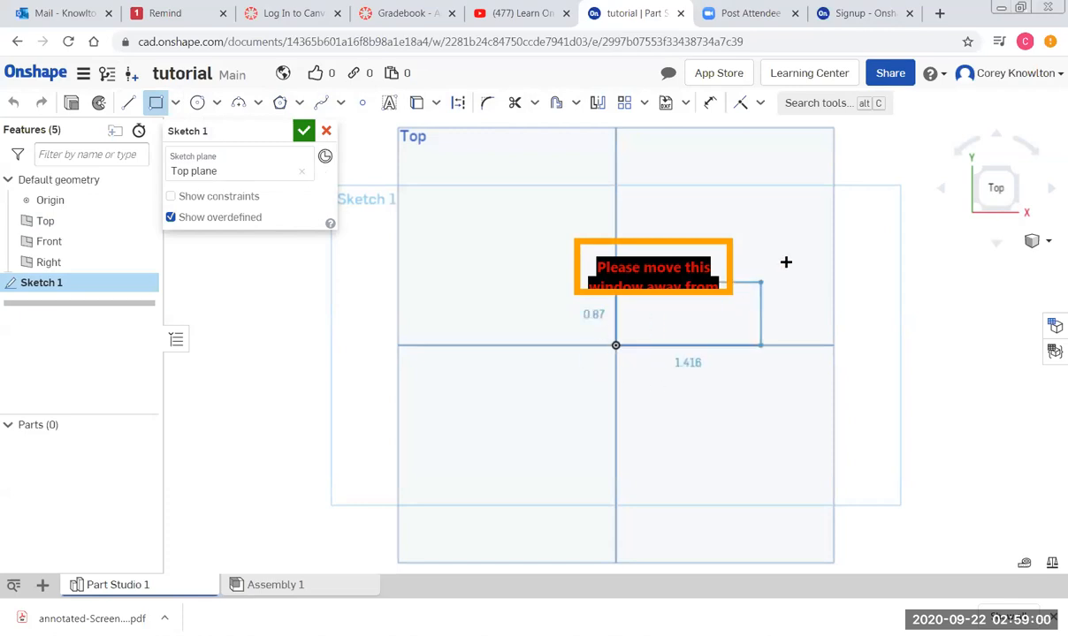
pyautogui.click(823, 210)
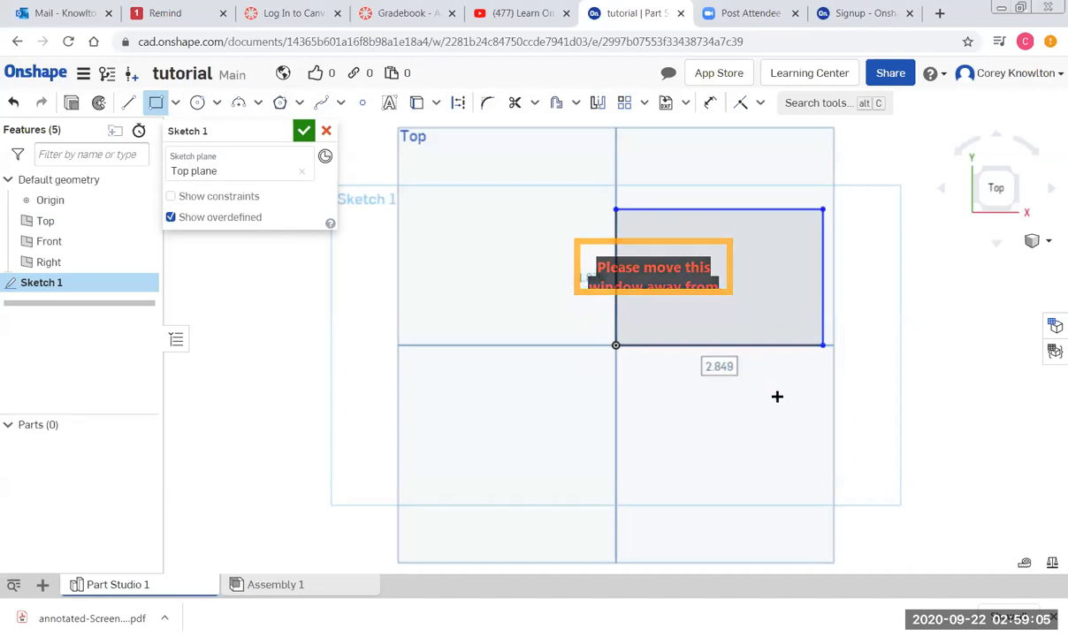
pyautogui.click(736, 213)
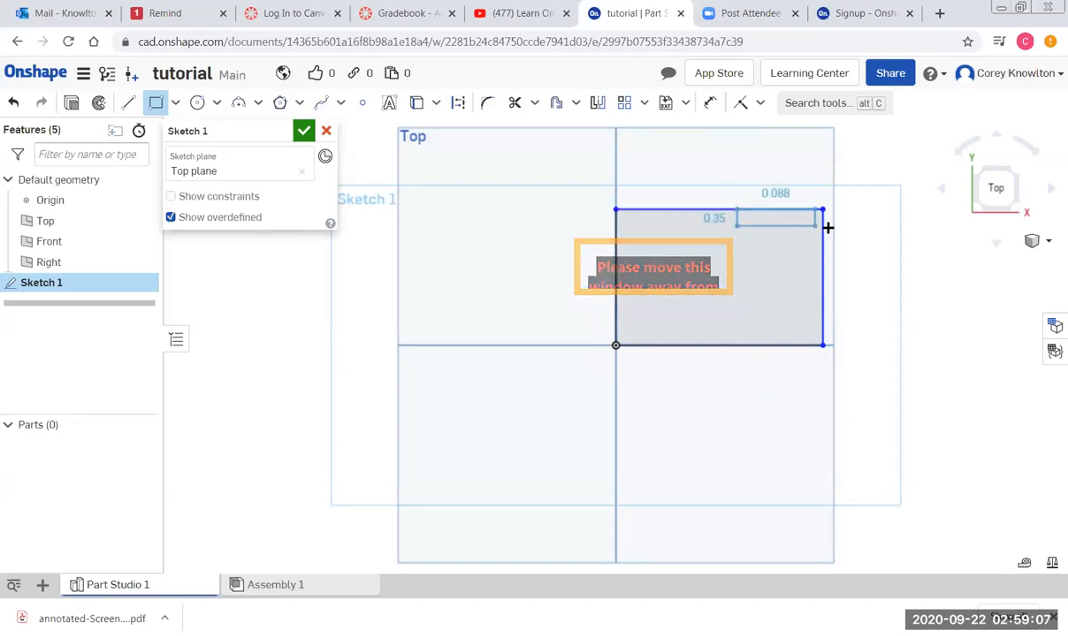
pyautogui.press('Escape')
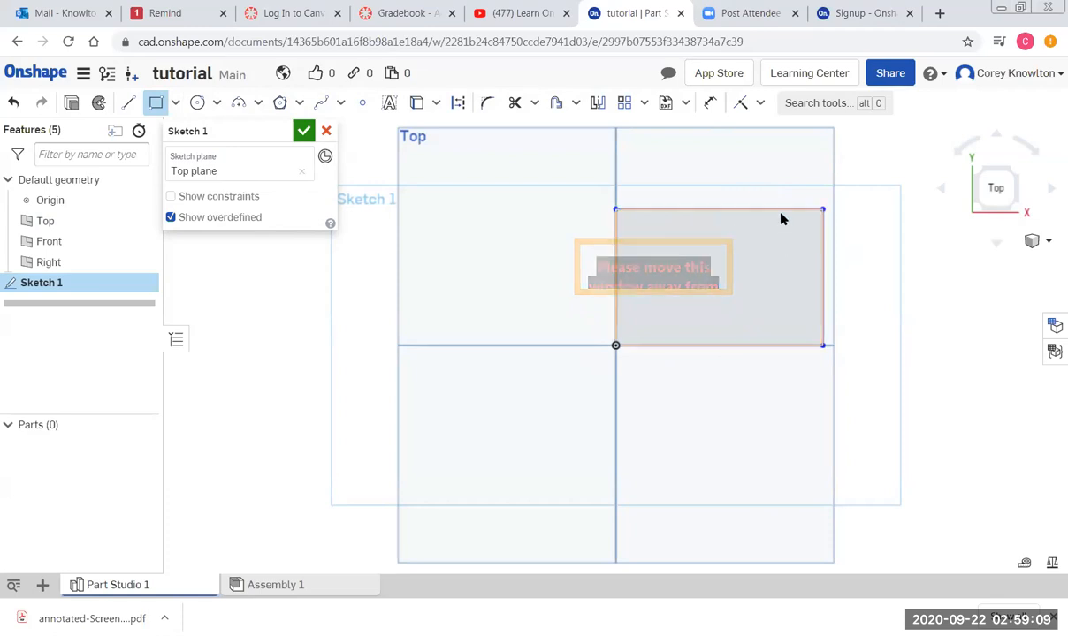
# Resize the rectangle so its top edge measures about 2.827 in.
pyautogui.moveTo(742, 211)
pyautogui.mouseDown()
pyautogui.moveTo(750, 271)
pyautogui.moveTo(745, 217)
pyautogui.mouseUp()
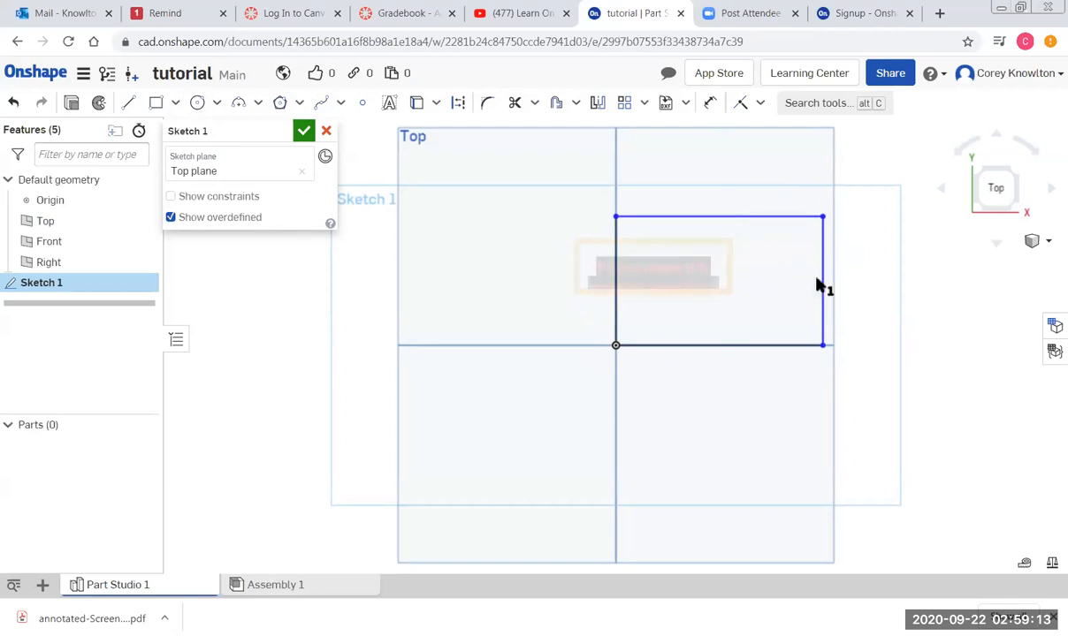
pyautogui.moveTo(823, 284); pyautogui.dragTo(810, 283)
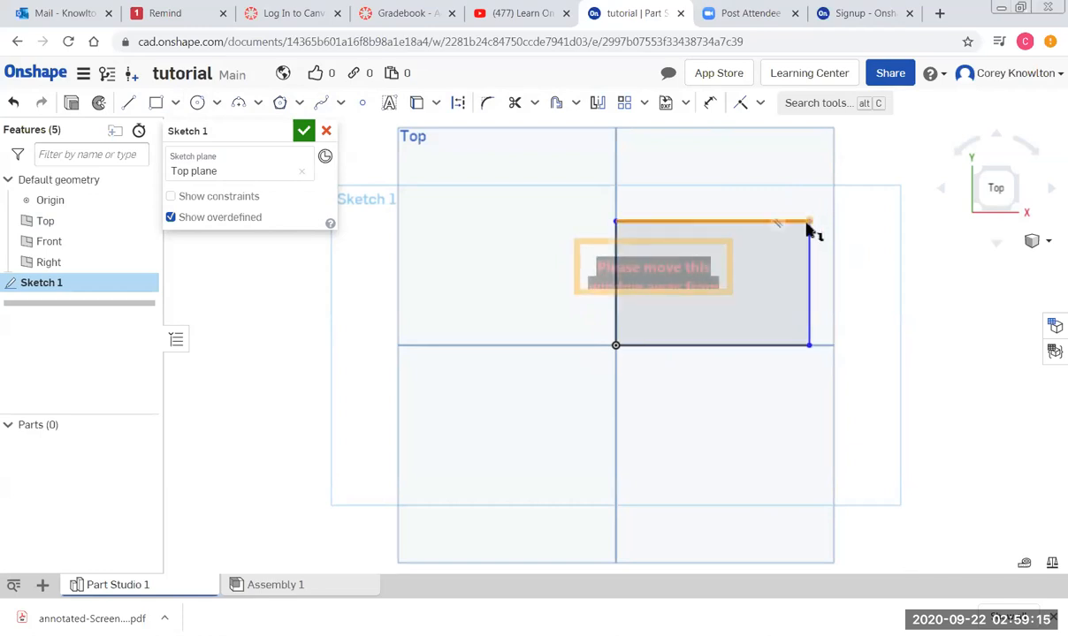
pyautogui.moveTo(806, 224)
pyautogui.mouseDown()
pyautogui.moveTo(805, 240)
pyautogui.moveTo(821, 225)
pyautogui.mouseUp()
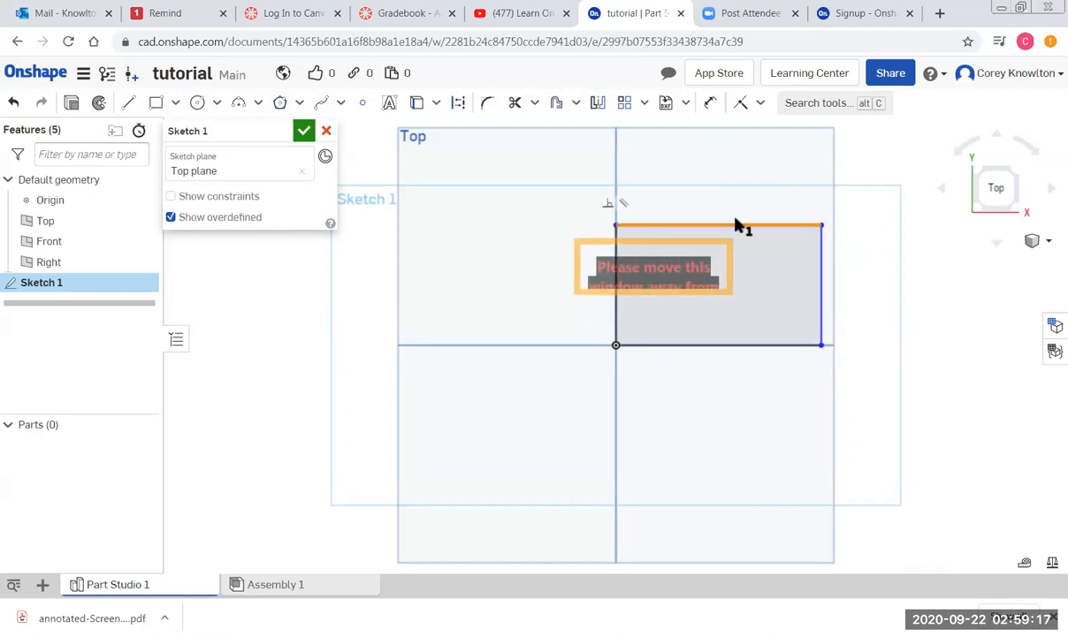
pyautogui.click(735, 225)
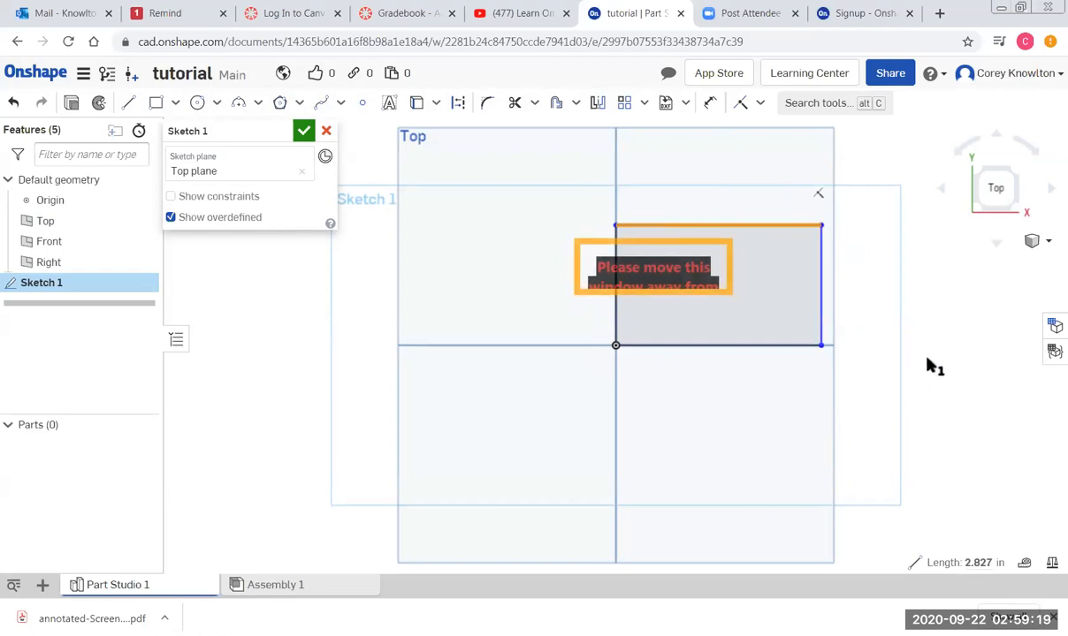
pyautogui.click(942, 326)
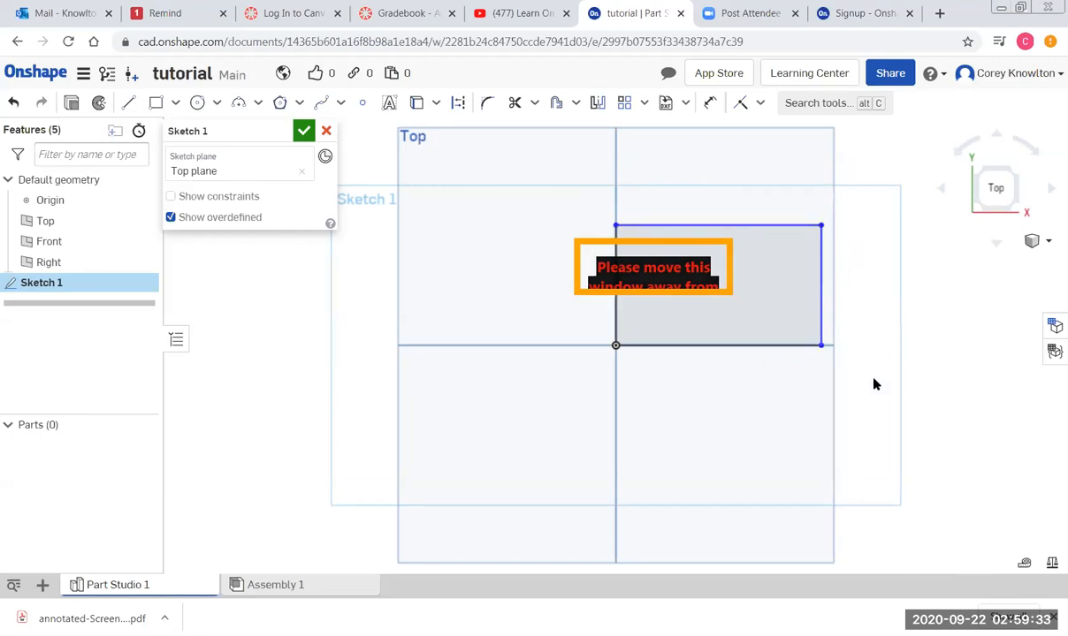
# Dimension the rectangle's top edge to 3 in wide.
pyautogui.click(712, 105)
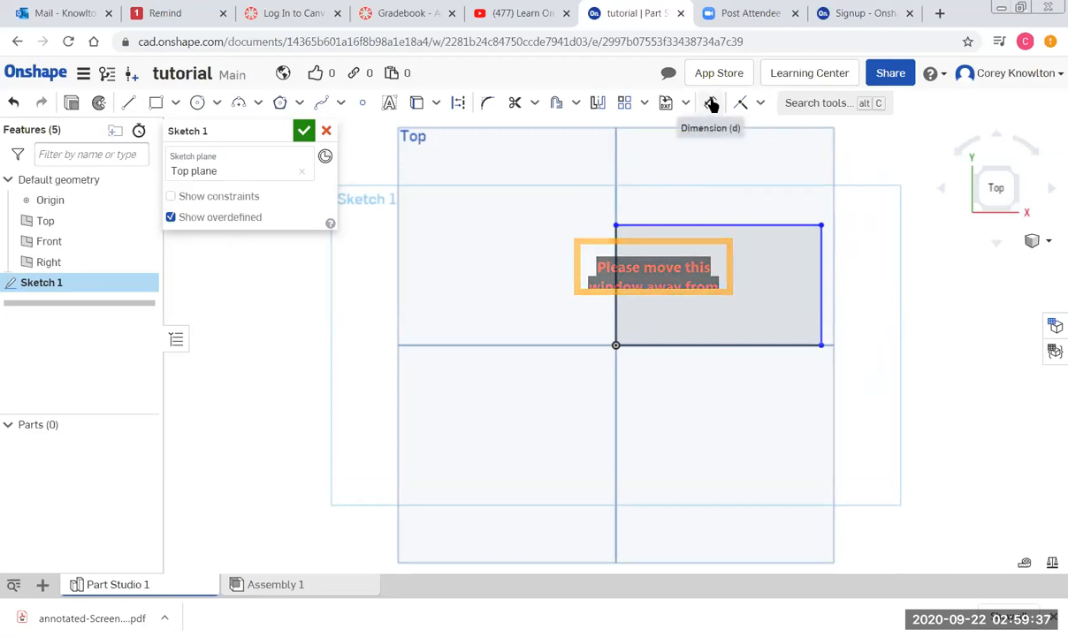
pyautogui.click(712, 105)
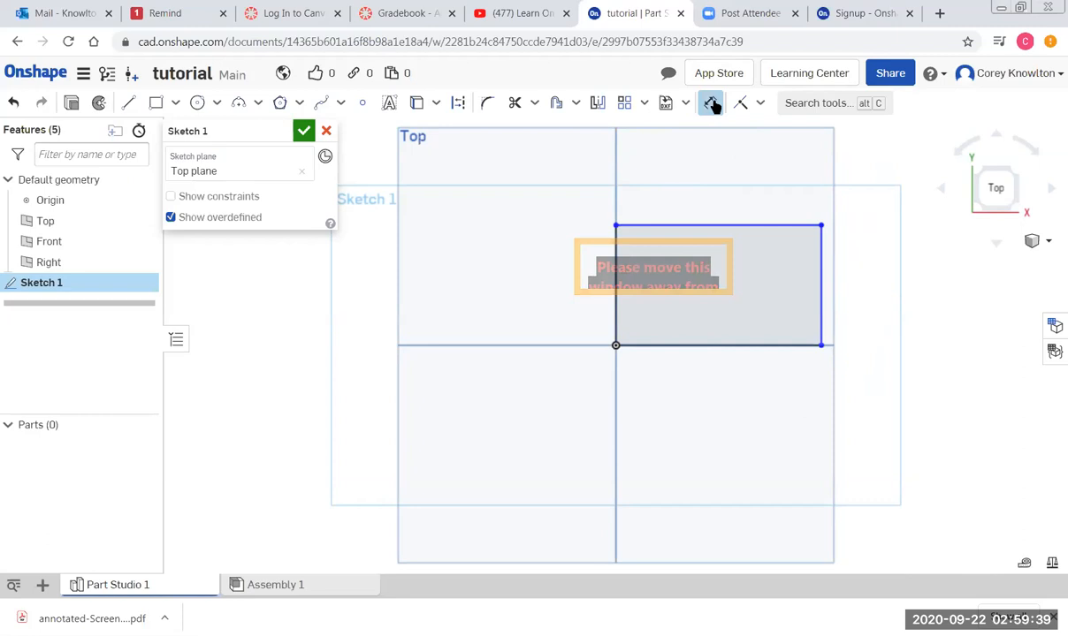
pyautogui.click(731, 225)
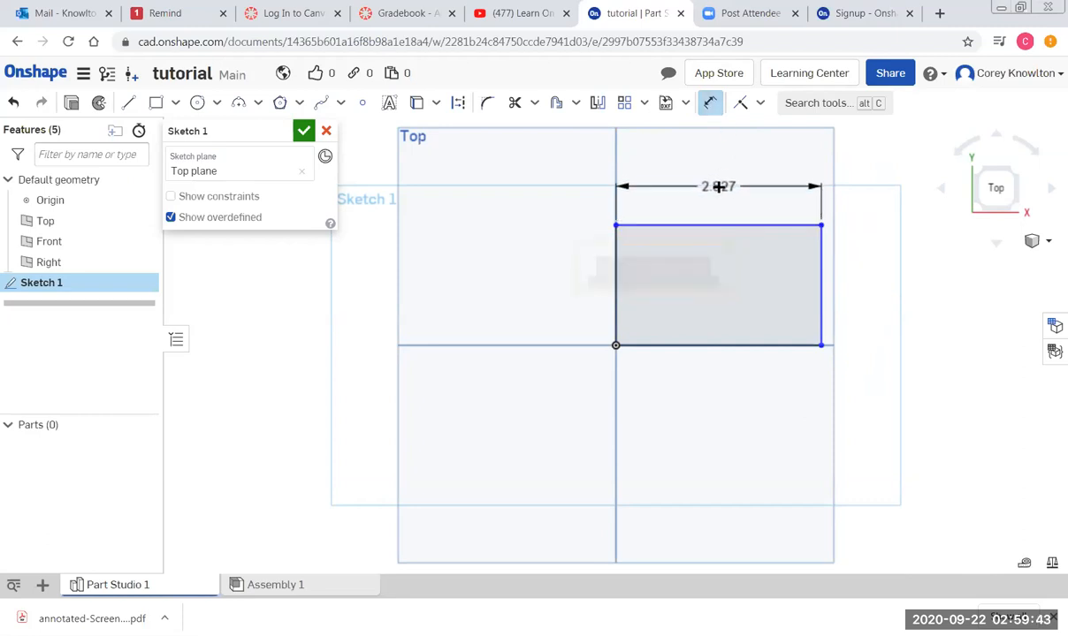
pyautogui.click(719, 187)
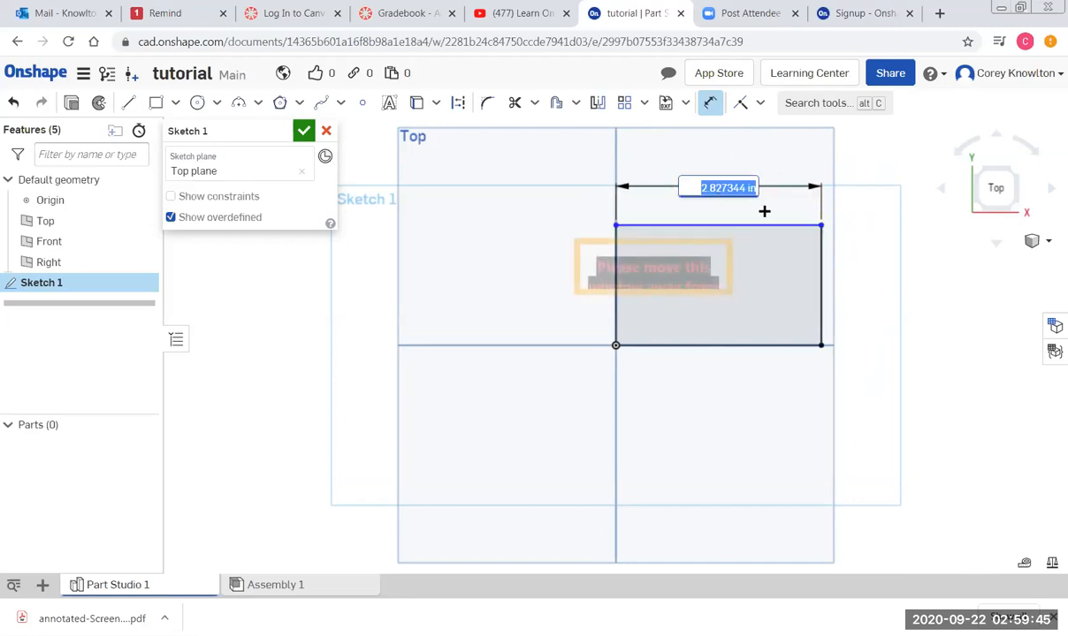
pyautogui.press('Return')
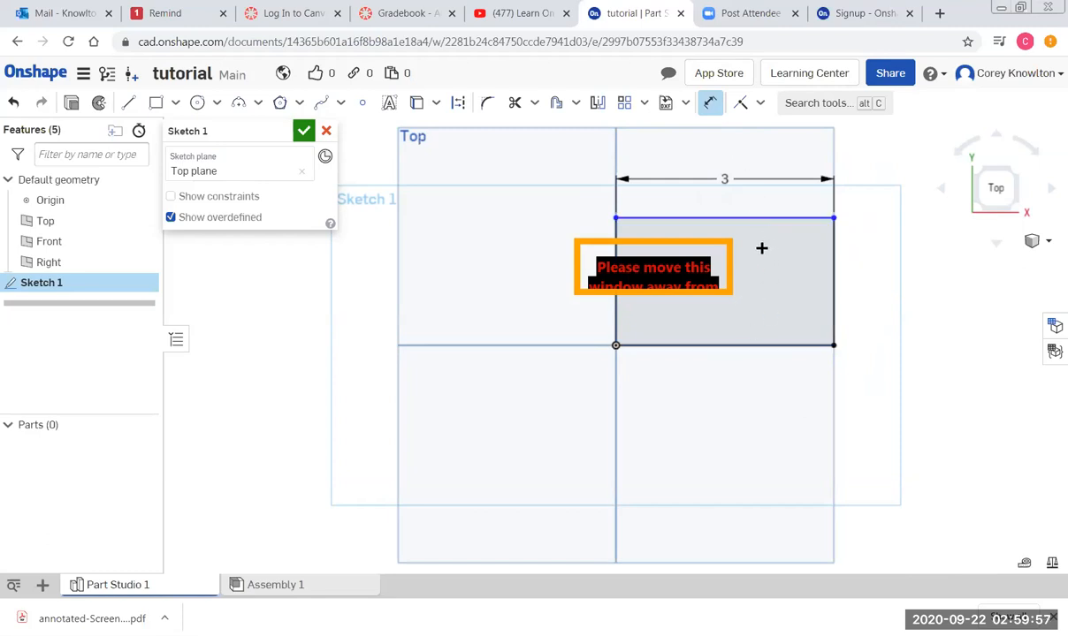
pyautogui.press('Escape')
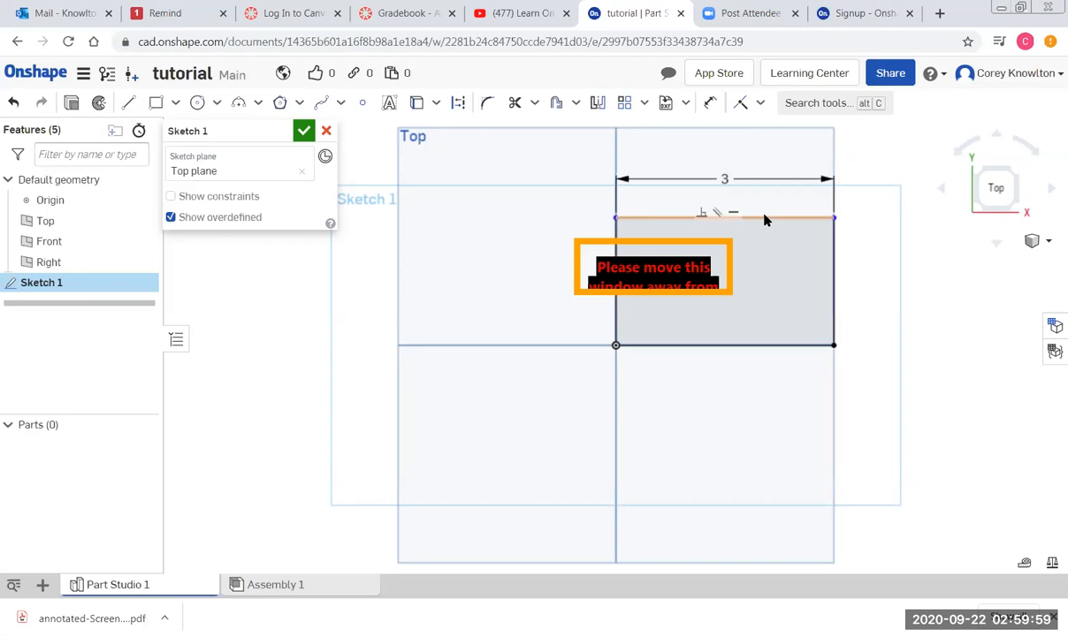
pyautogui.moveTo(765, 226)
pyautogui.mouseDown()
pyautogui.moveTo(765, 298)
pyautogui.moveTo(767, 213)
pyautogui.mouseUp()
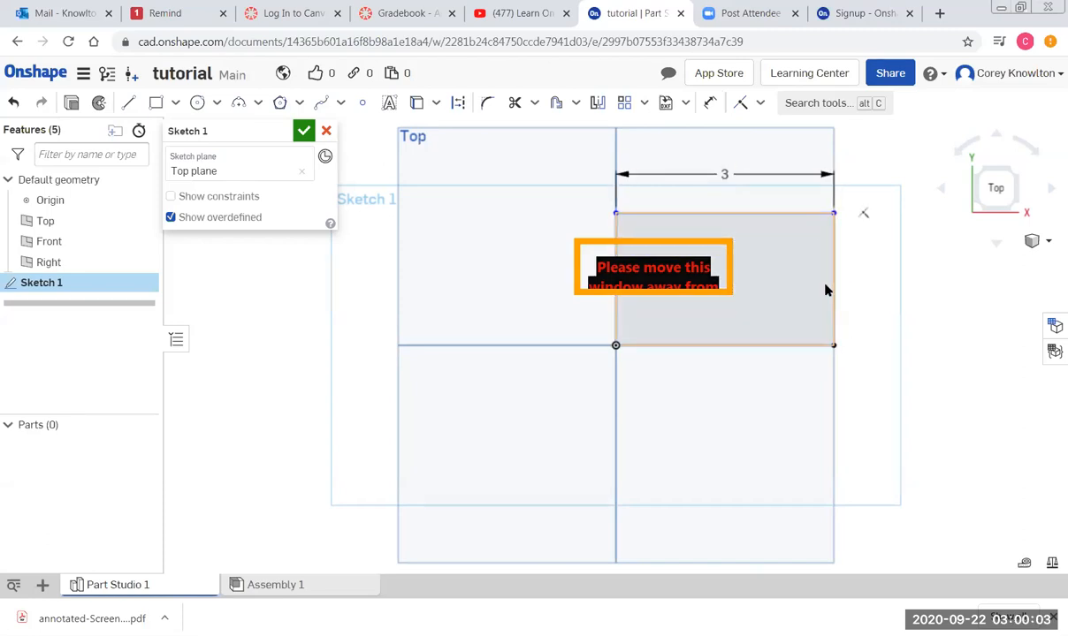
# Dimension the right edge to 2 in tall and confirm the width reads 3.000 in.
pyautogui.click(710, 105)
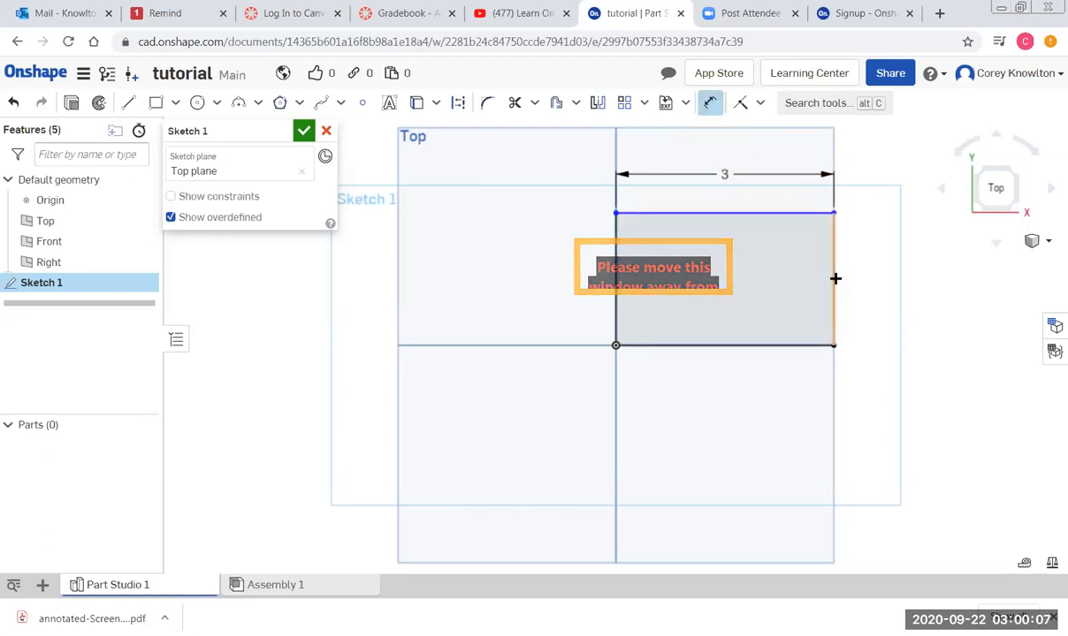
pyautogui.click(835, 279)
pyautogui.click(881, 279)
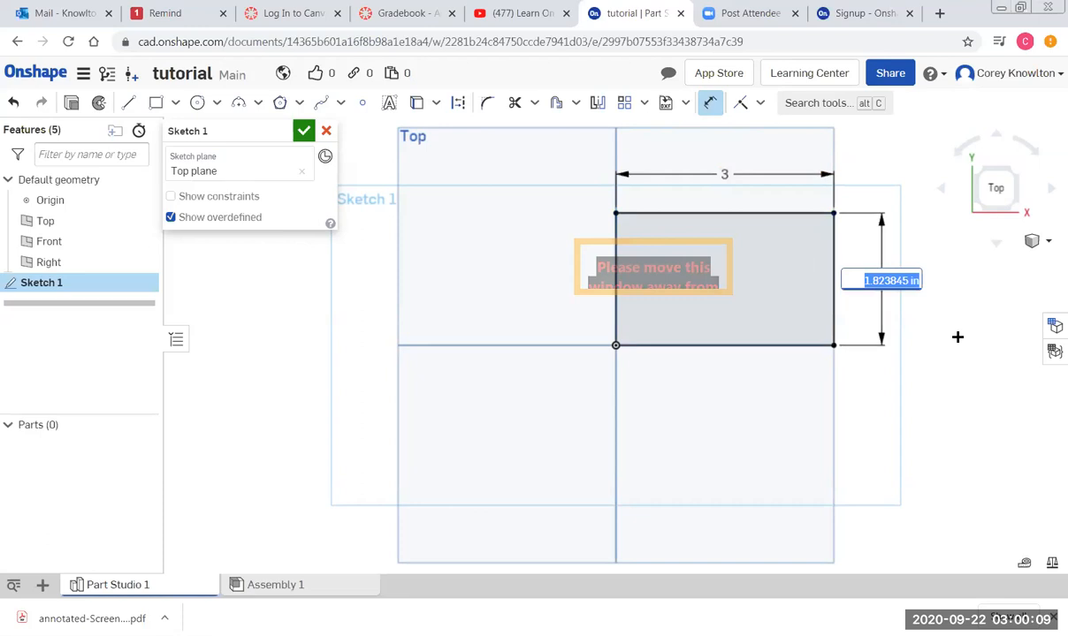
pyautogui.write('2')
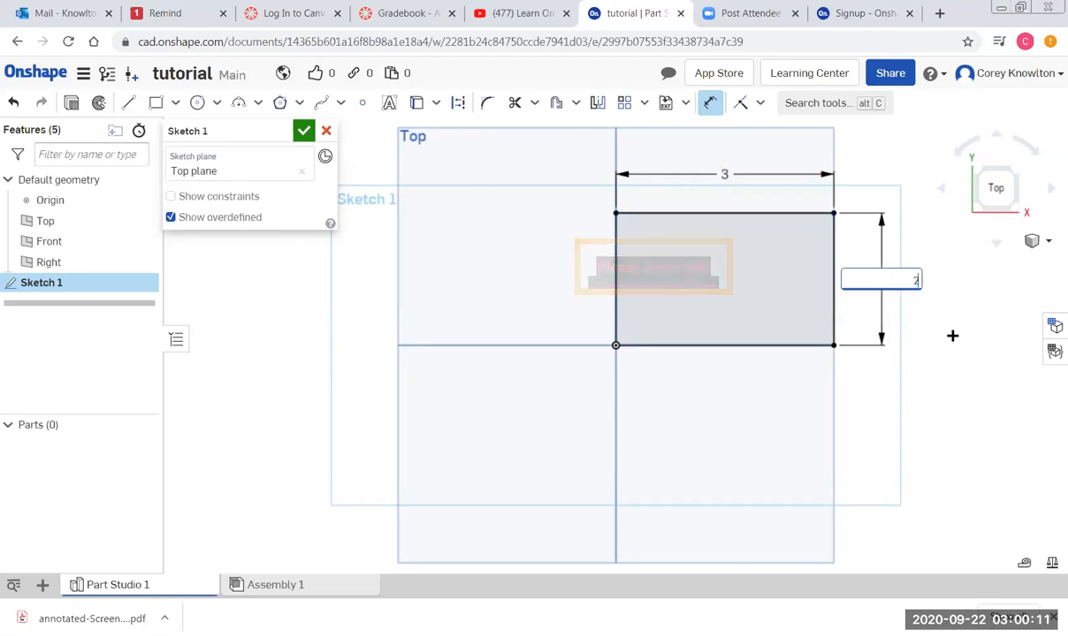
pyautogui.press('Return')
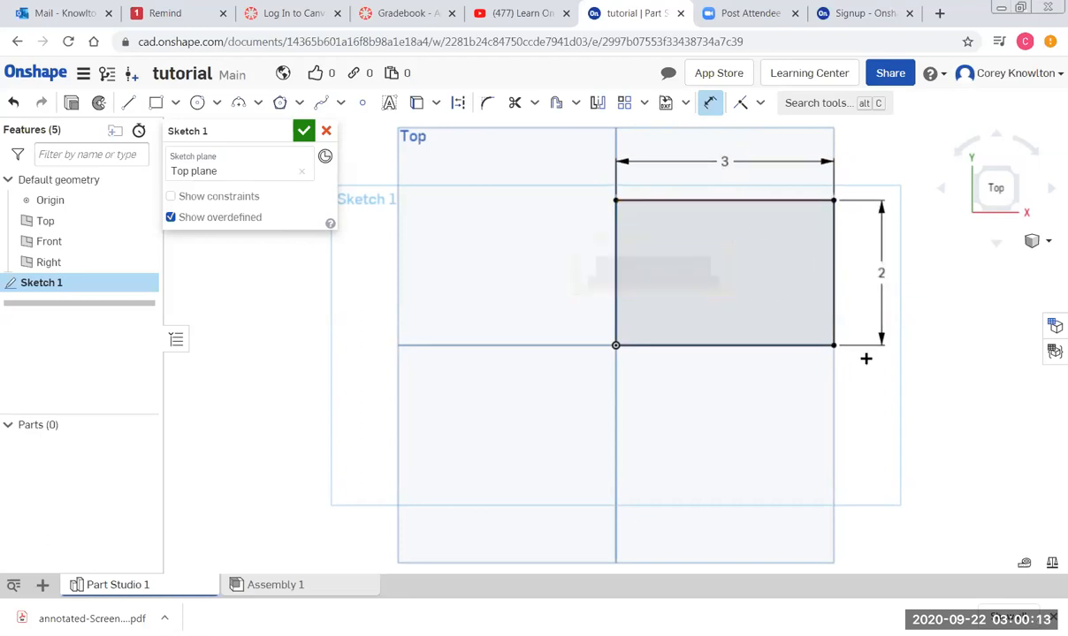
pyautogui.press('Escape')
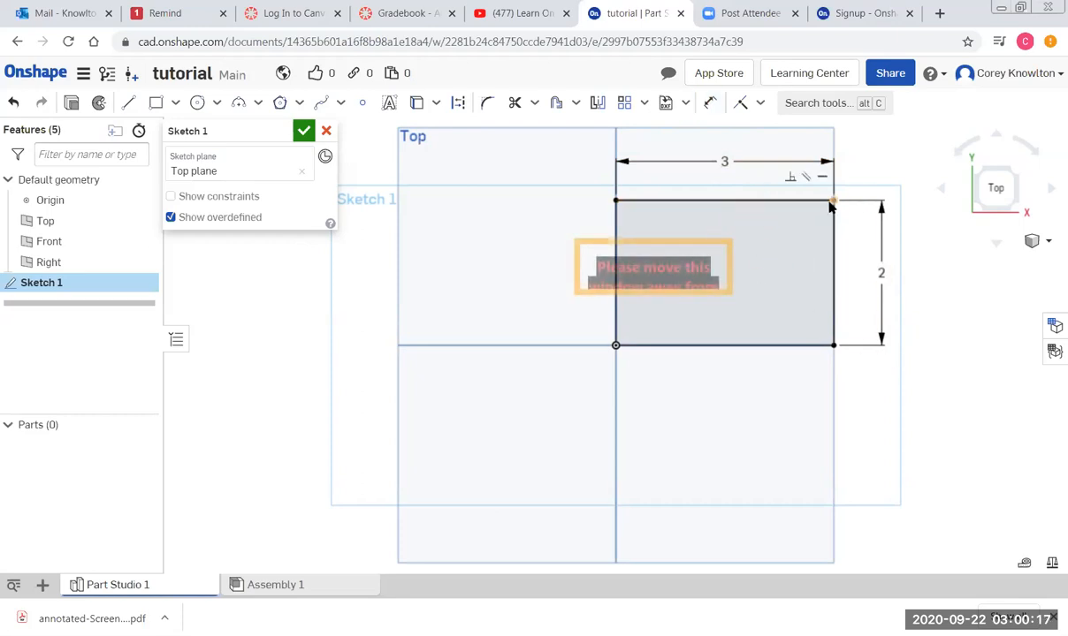
pyautogui.click(751, 201)
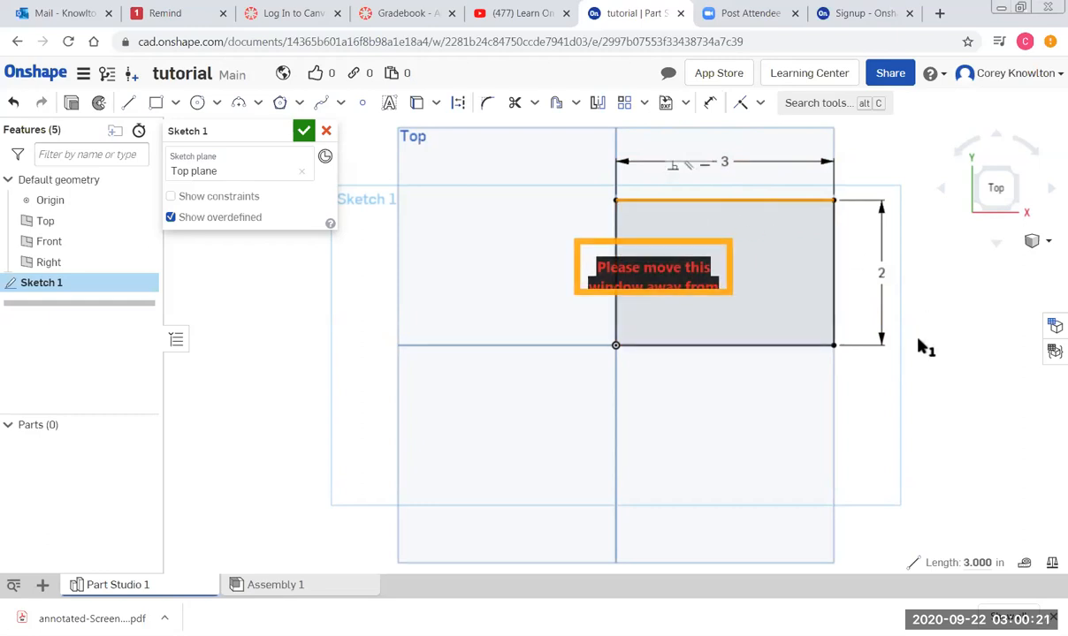
pyautogui.click(913, 397)
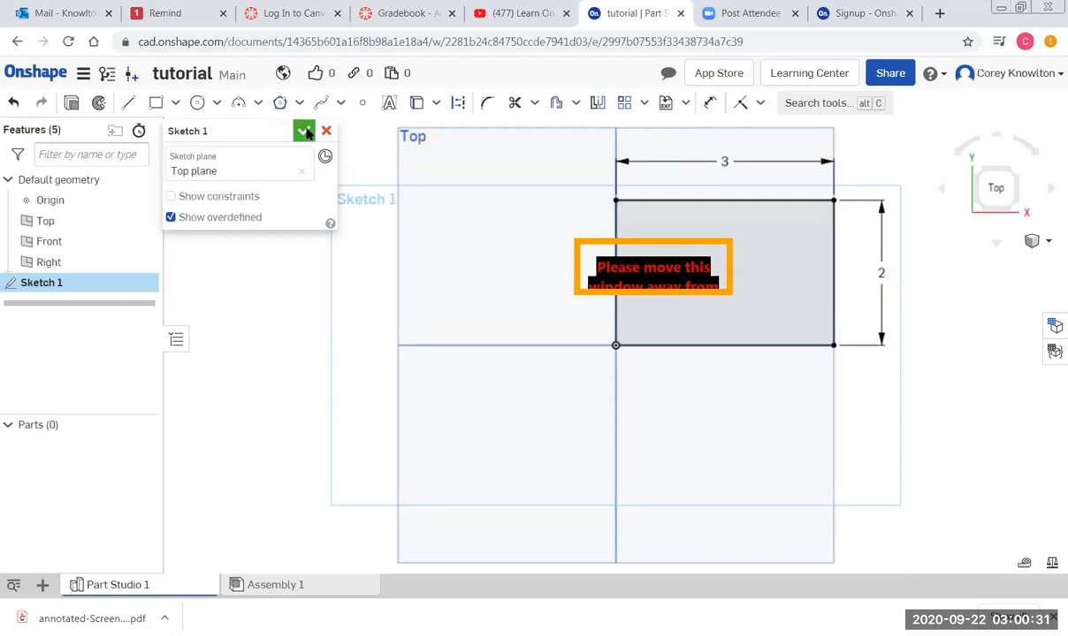
# Finish Sketch 1 and select it in the Features list.
pyautogui.click(305, 132)
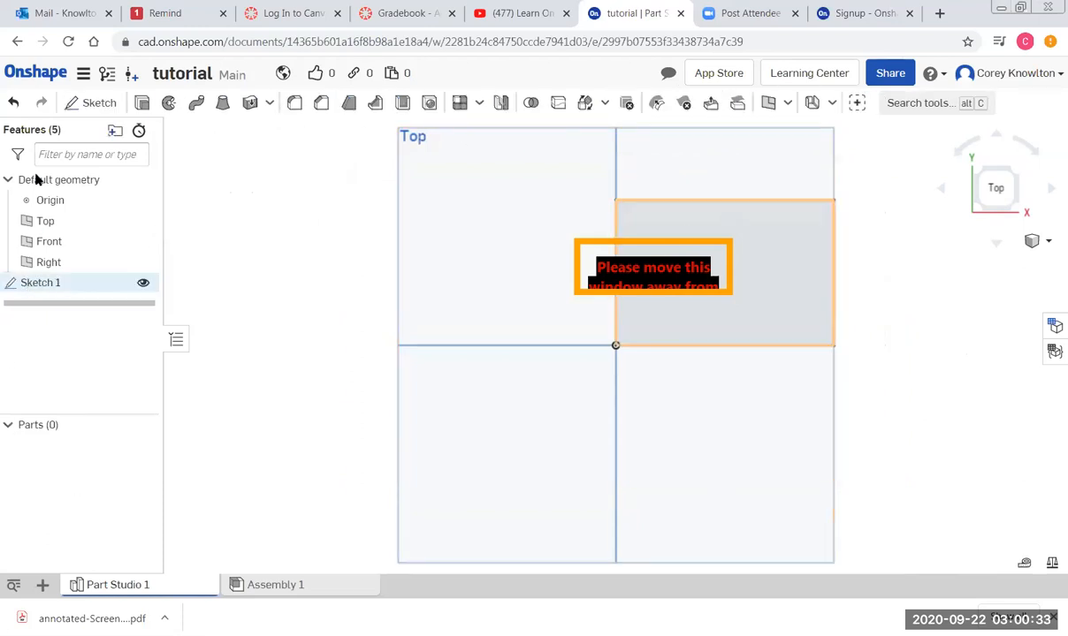
pyautogui.click(44, 283)
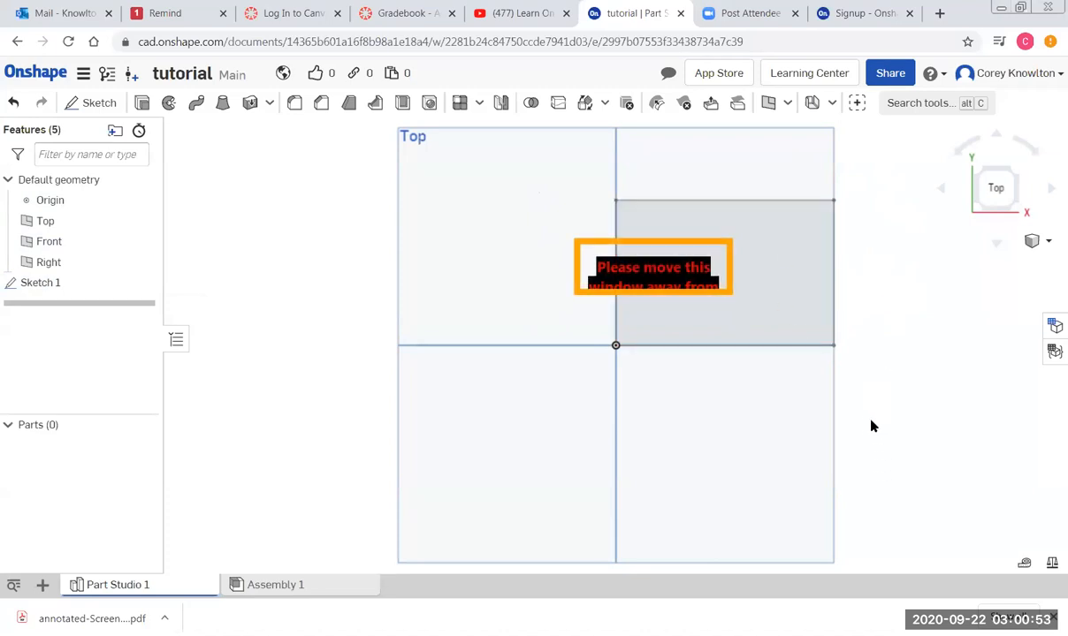
# Switch to a front-right isometric view, then zoom, pan and orbit around the rectangle sketch.
pyautogui.click(1014, 174)
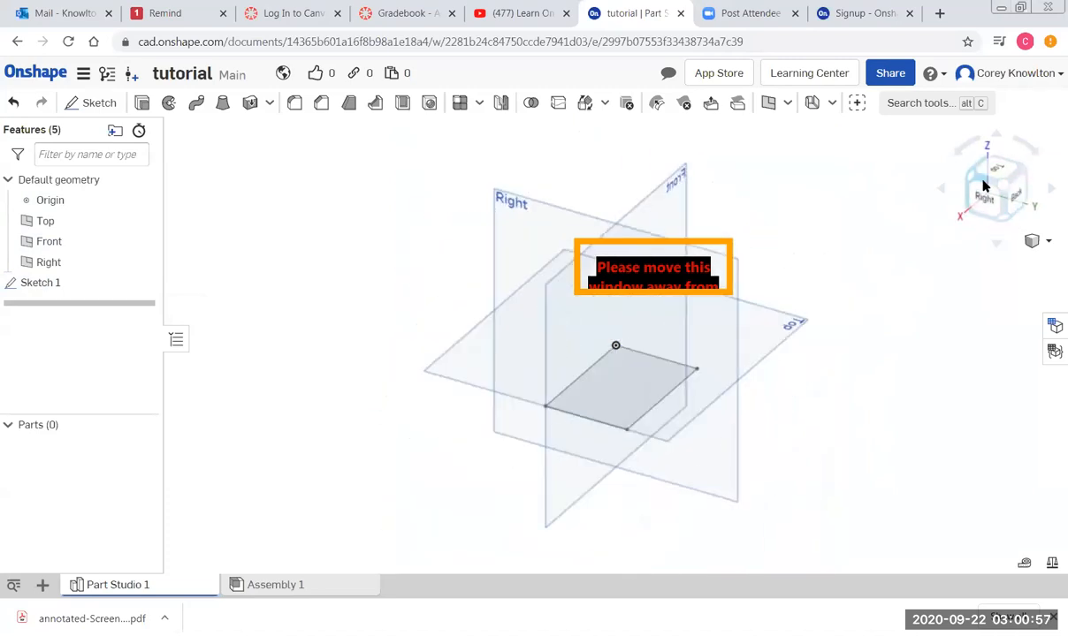
pyautogui.click(968, 182)
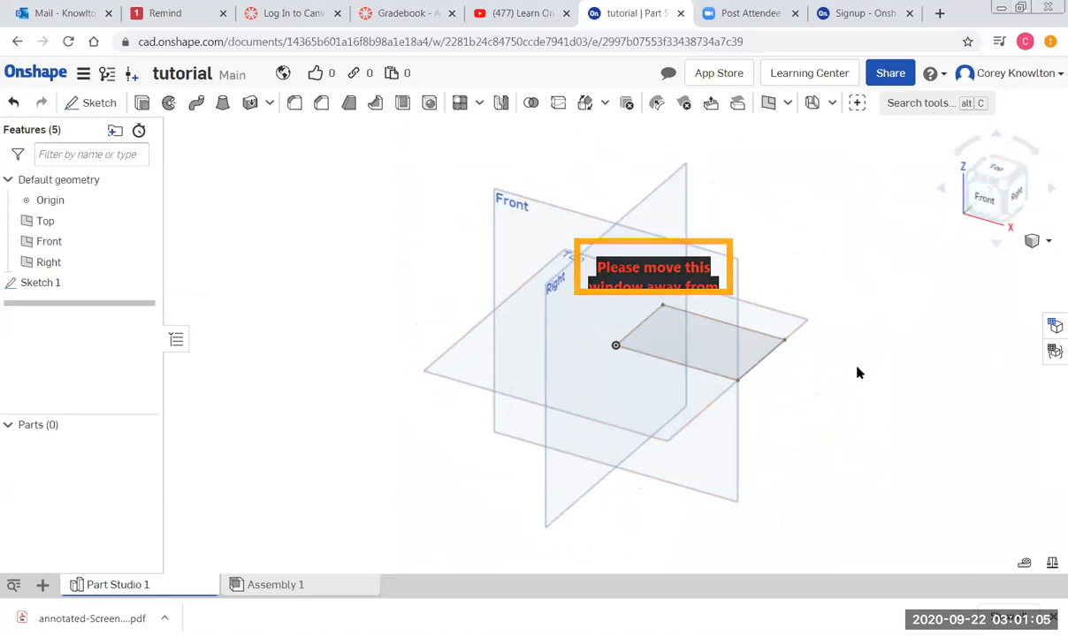
pyautogui.scroll(3, 706, 371)
pyautogui.scroll(-3, 699, 364)
pyautogui.scroll(3, 698, 364)
pyautogui.scroll(-1, 700, 364)
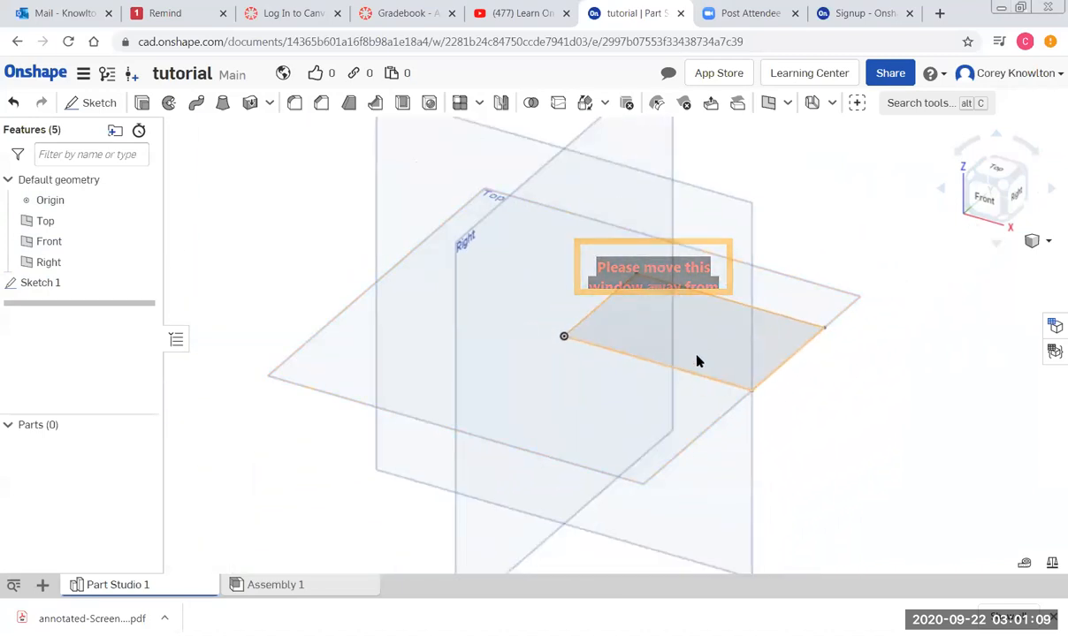
pyautogui.moveTo(695, 362)
pyautogui.mouseDown(button='middle')
pyautogui.moveTo(643, 412)
pyautogui.moveTo(782, 334)
pyautogui.moveTo(546, 372)
pyautogui.moveTo(641, 329)
pyautogui.moveTo(708, 352)
pyautogui.moveTo(597, 369)
pyautogui.moveTo(522, 405)
pyautogui.moveTo(510, 381)
pyautogui.mouseUp(button='middle')
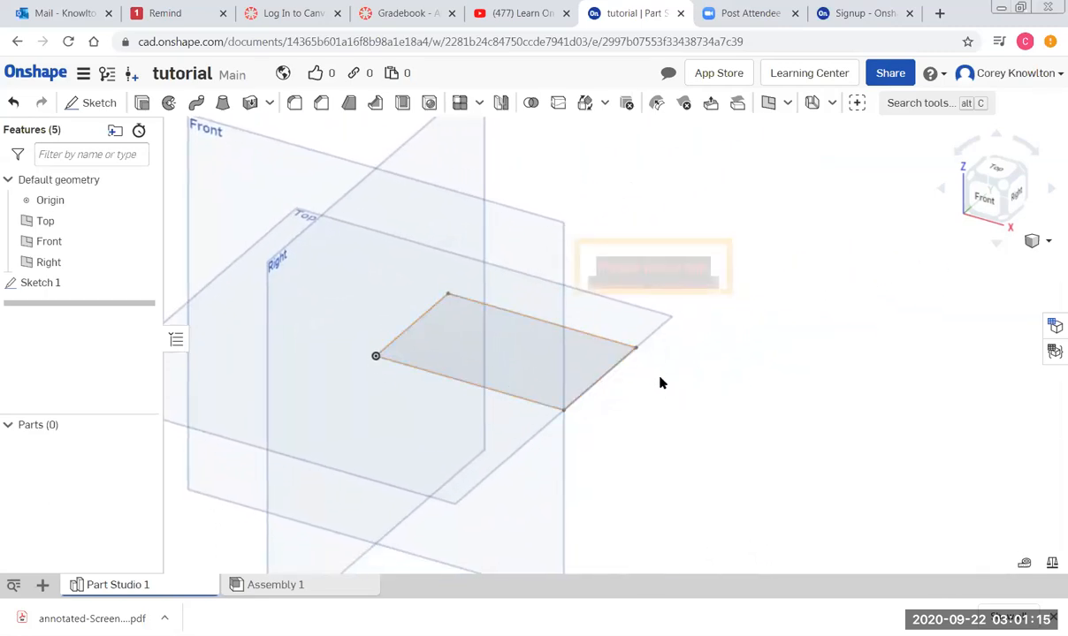
pyautogui.moveTo(674, 374)
pyautogui.mouseDown(button='right')
pyautogui.moveTo(638, 390)
pyautogui.moveTo(691, 352)
pyautogui.moveTo(641, 389)
pyautogui.moveTo(665, 382)
pyautogui.mouseUp(button='right')
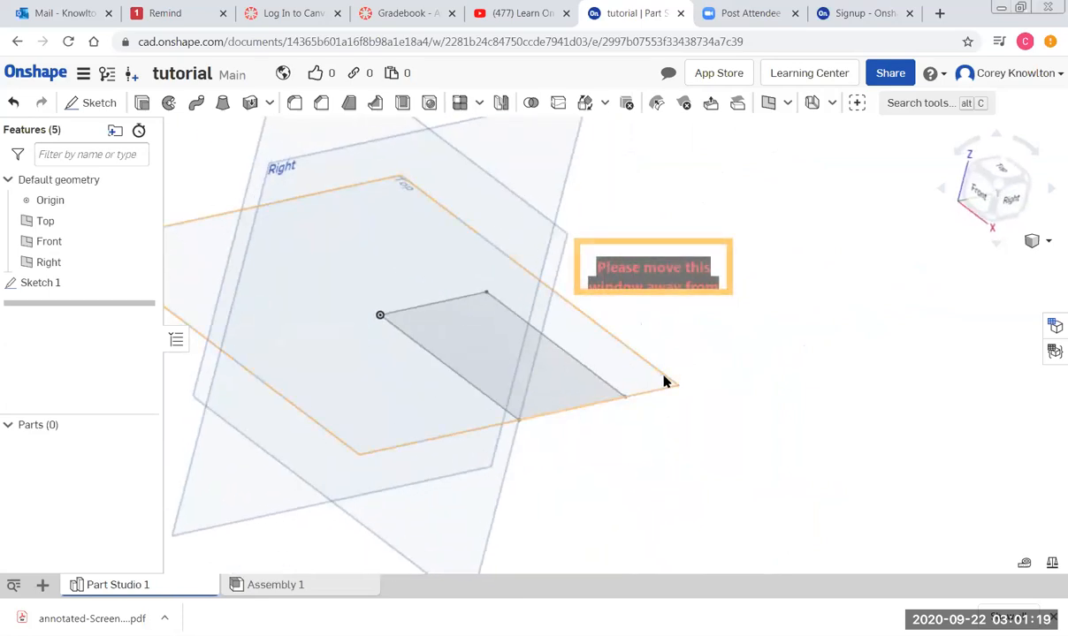
# Extrude the rectangle region 1 in deep into a new solid, Part 1.
pyautogui.click(480, 350)
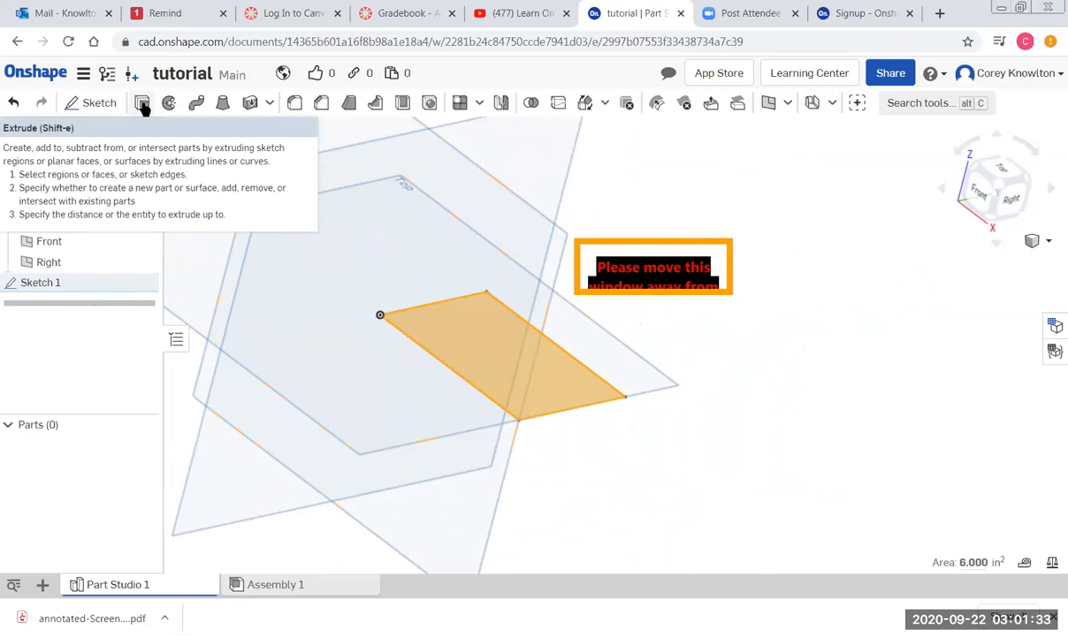
pyautogui.click(143, 106)
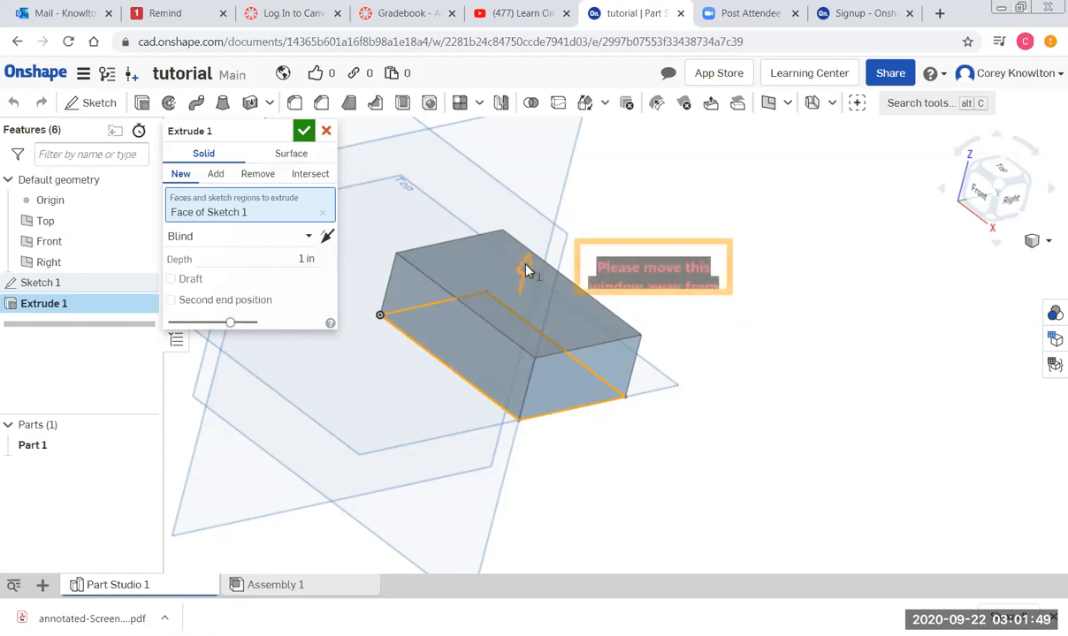
pyautogui.moveTo(527, 274)
pyautogui.mouseDown()
pyautogui.moveTo(530, 286)
pyautogui.moveTo(538, 241)
pyautogui.moveTo(524, 278)
pyautogui.moveTo(529, 226)
pyautogui.moveTo(543, 209)
pyautogui.moveTo(517, 305)
pyautogui.moveTo(538, 219)
pyautogui.moveTo(527, 300)
pyautogui.moveTo(524, 283)
pyautogui.mouseUp()
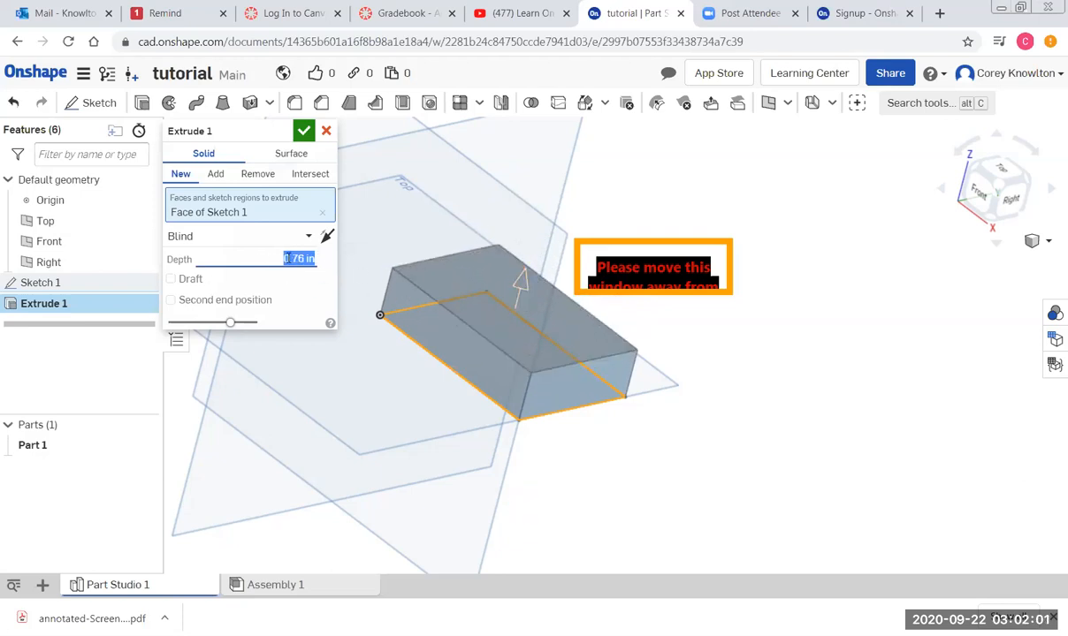
pyautogui.write('1')
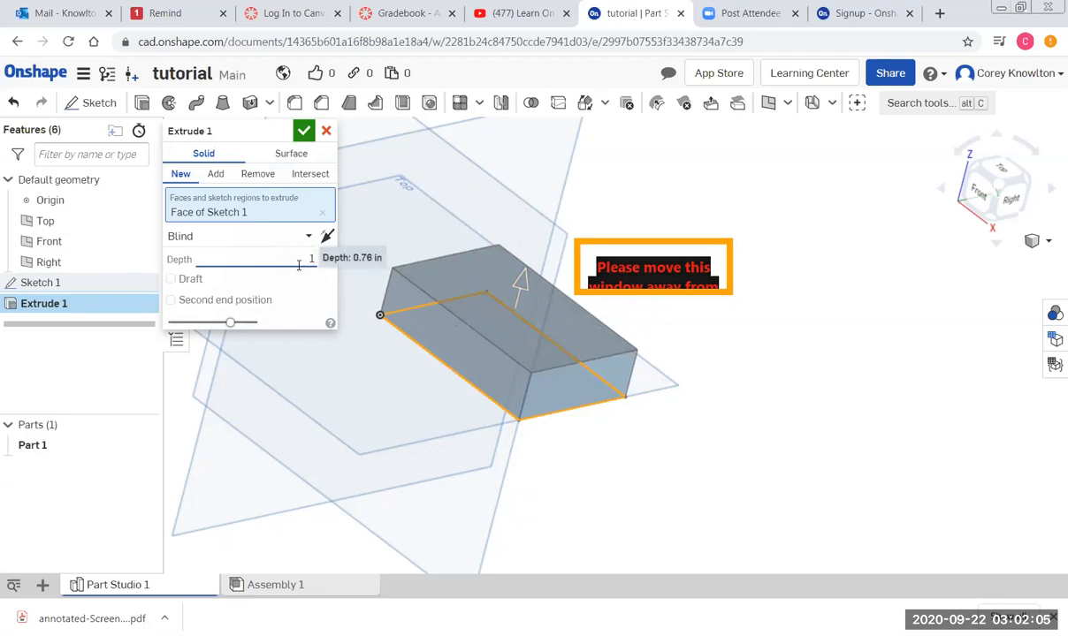
pyautogui.press('Return')
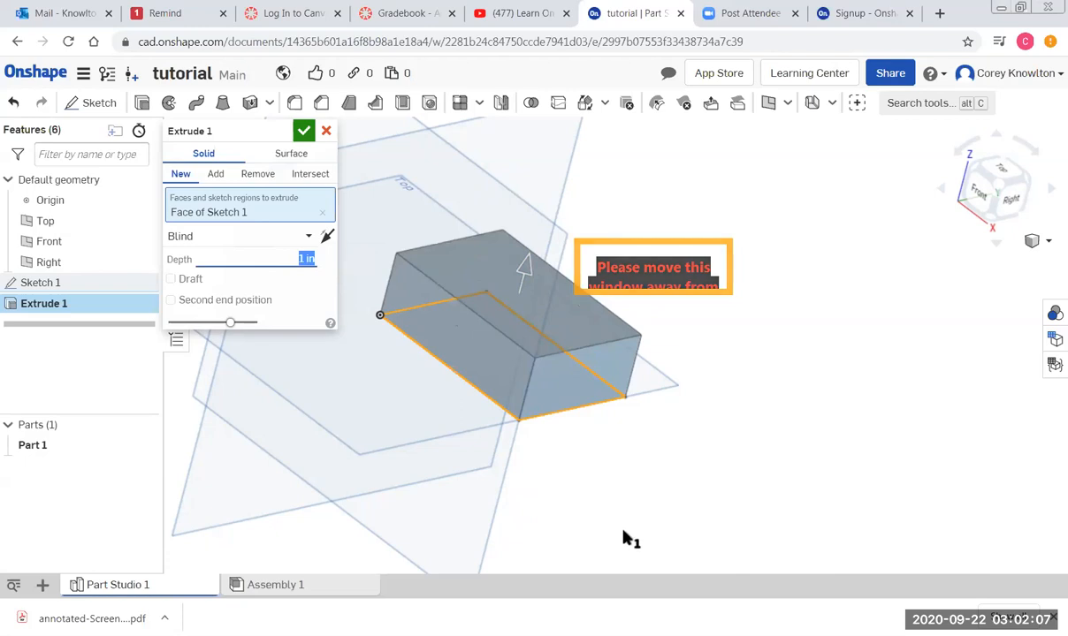
pyautogui.click(302, 132)
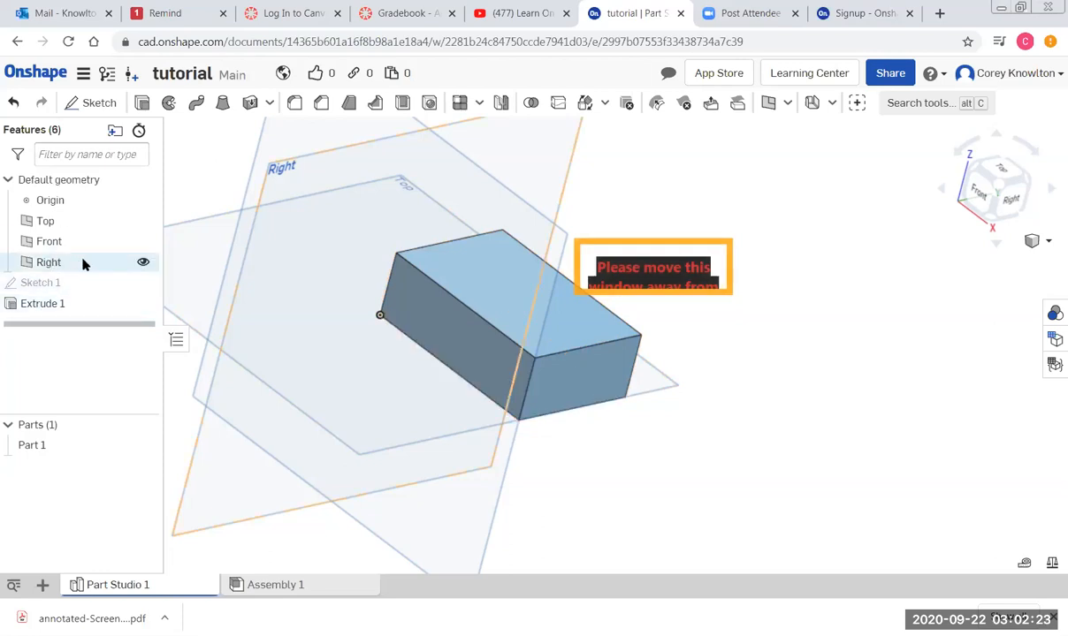
pyautogui.click(29, 284)
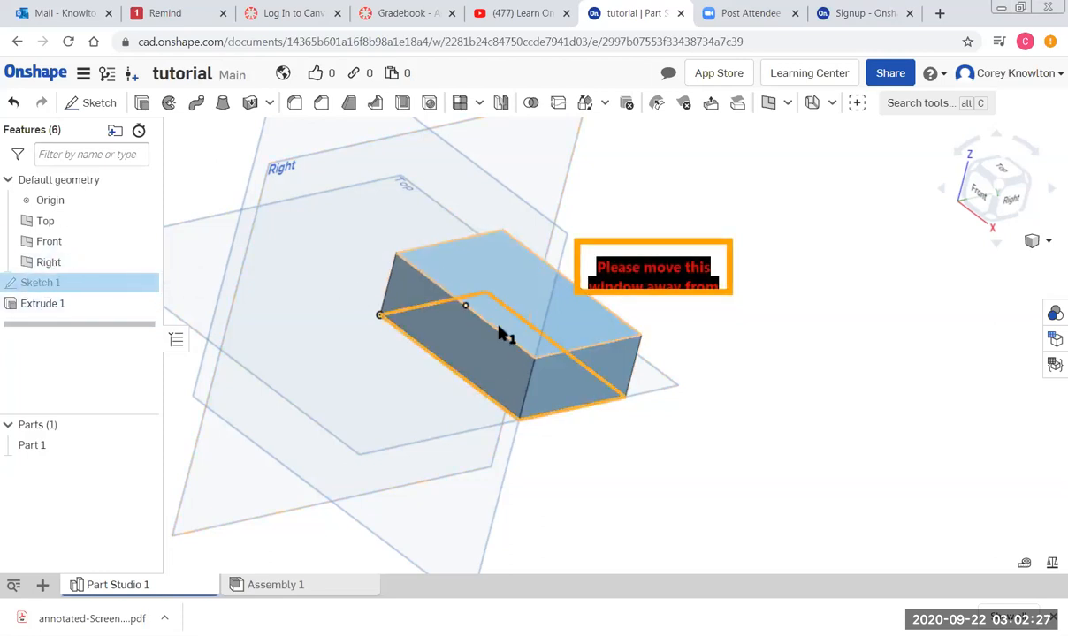
pyautogui.keyDown('shift'); pyautogui.click(42, 303); pyautogui.keyUp('shift')
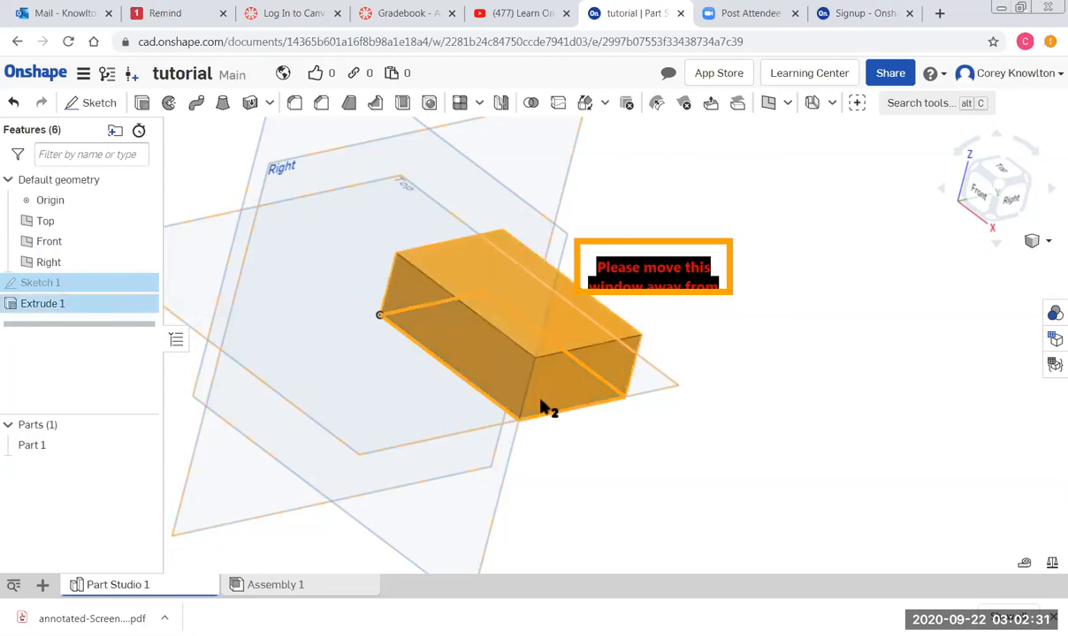
# Clear the sketch and extrude selection in the Part Studio.
pyautogui.click(806, 371)
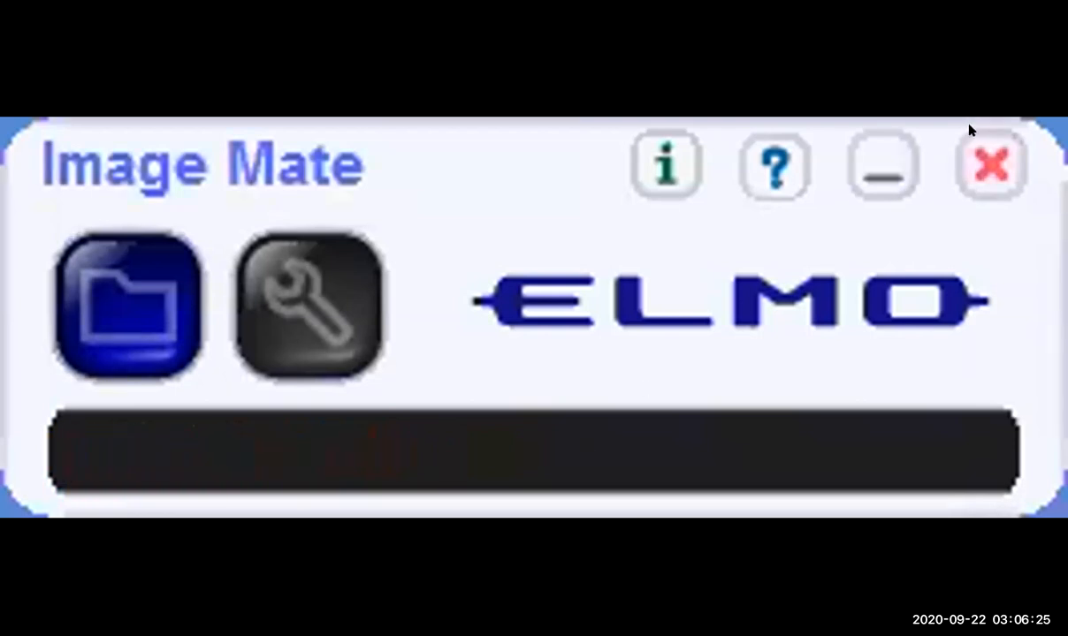
# Exit ELMO Image Mate and return to the Onshape block, picking its front face.
pyautogui.click(988, 165)
pyautogui.click(415, 513)
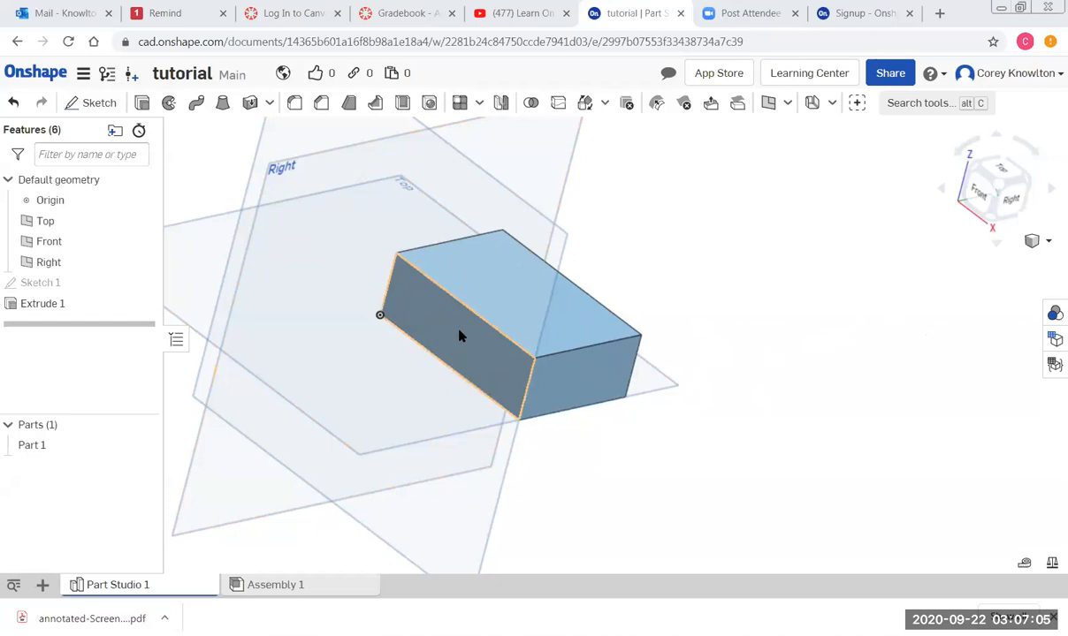
pyautogui.click(446, 362)
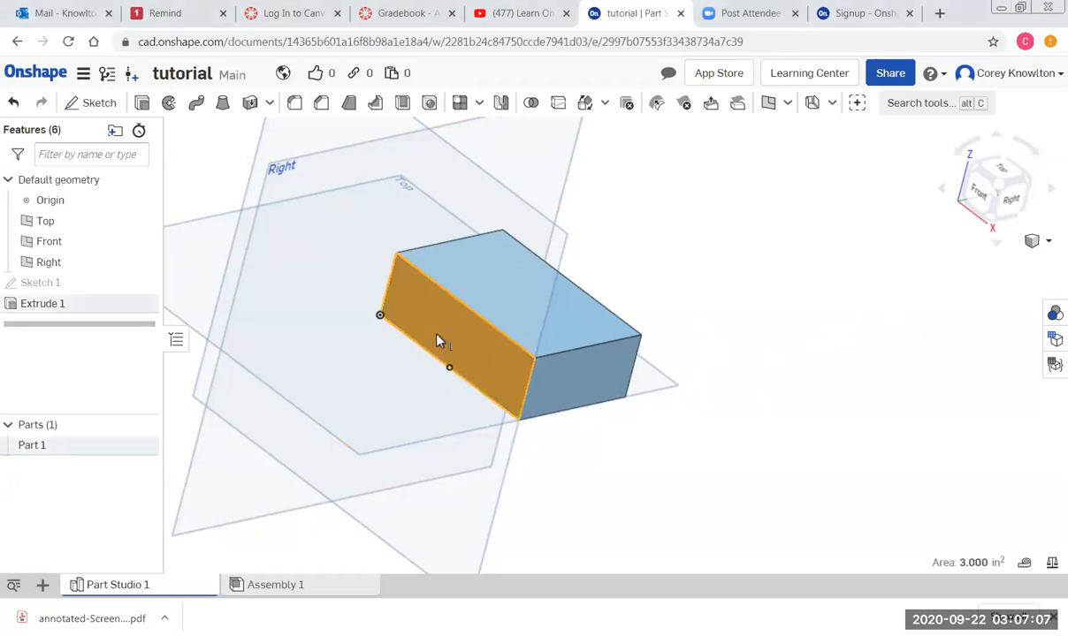
# View the block's front face straight on from Front and zoom in.
pyautogui.click(979, 196)
pyautogui.scroll(3, 753, 312)
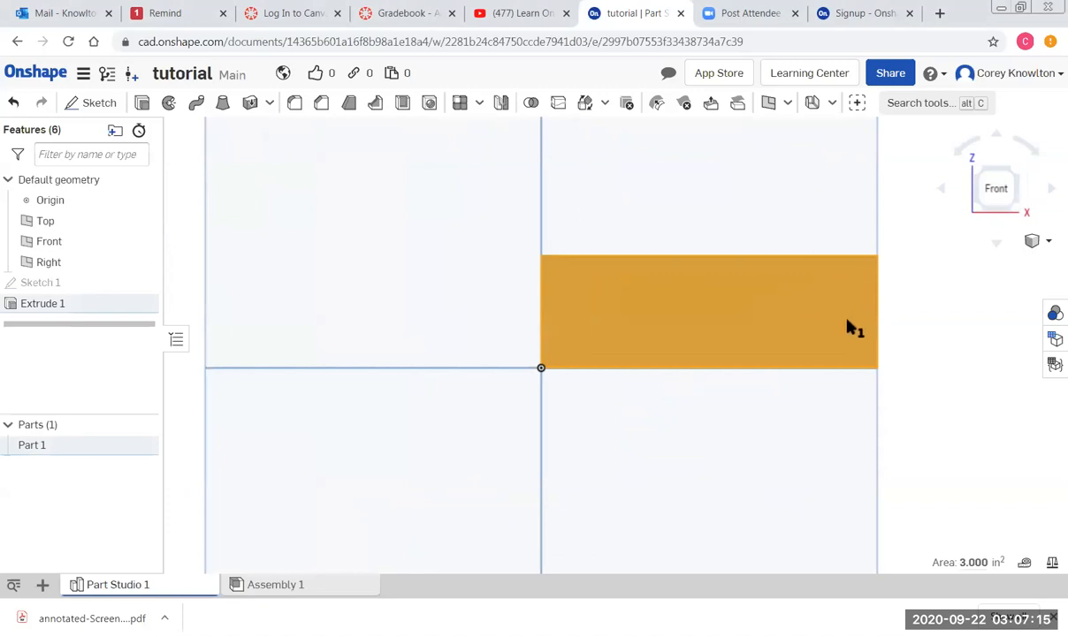
# Start Sketch 2 on the front face with a corner rectangle at its top-right corner.
pyautogui.click(94, 106)
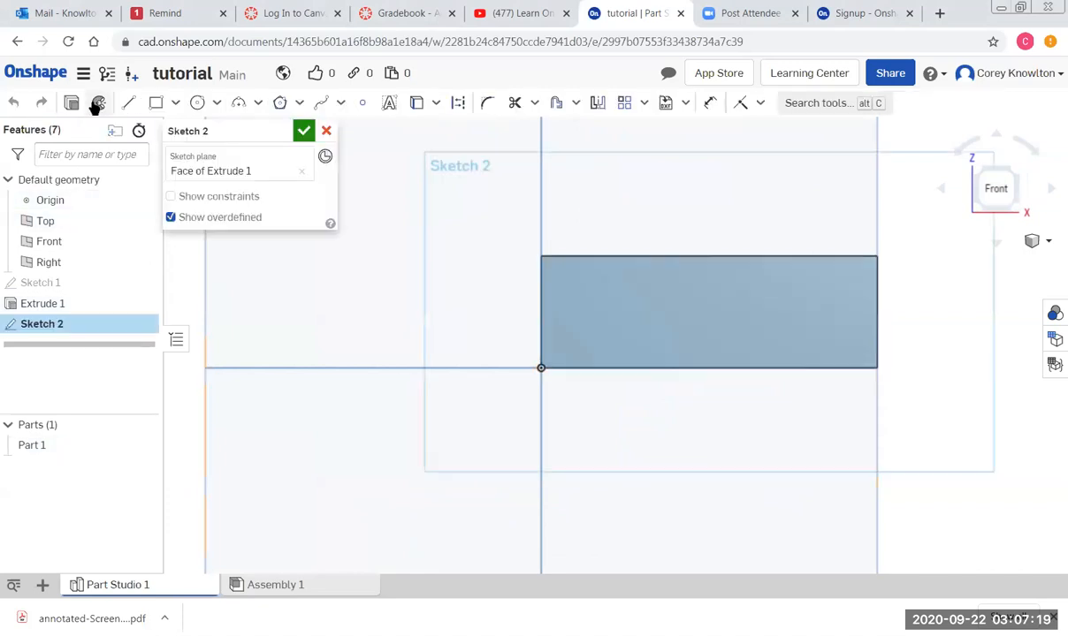
pyautogui.click(156, 105)
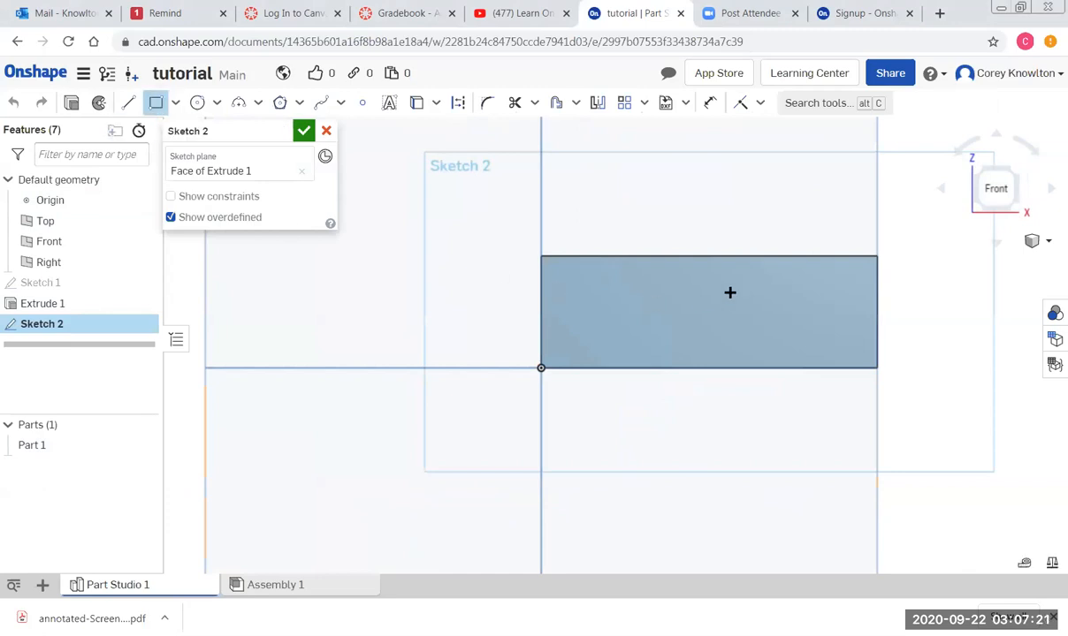
pyautogui.click(877, 257)
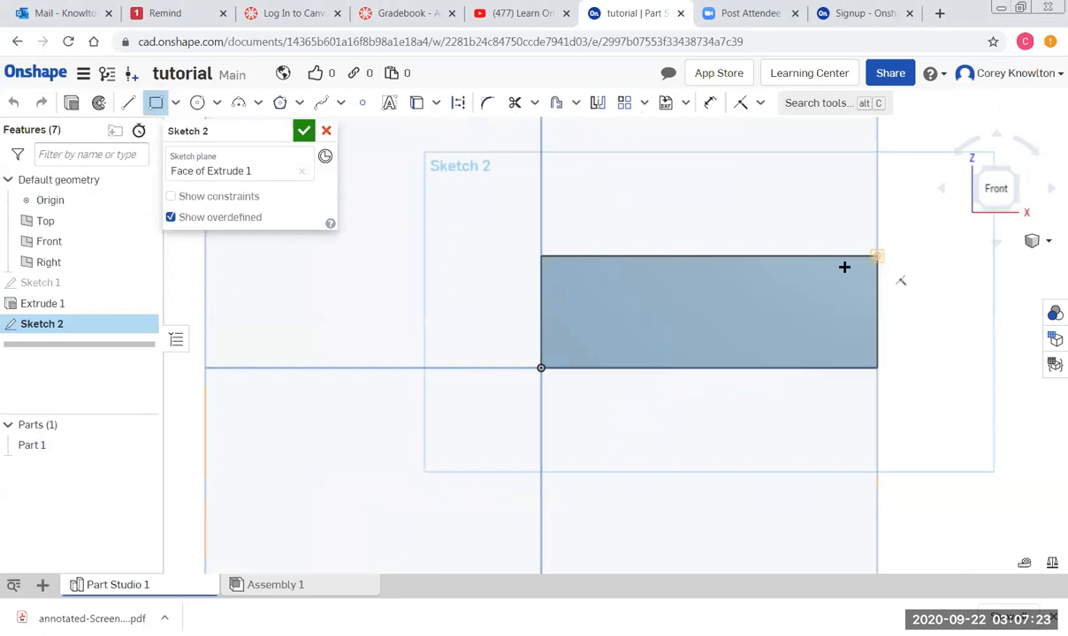
pyautogui.click(707, 314)
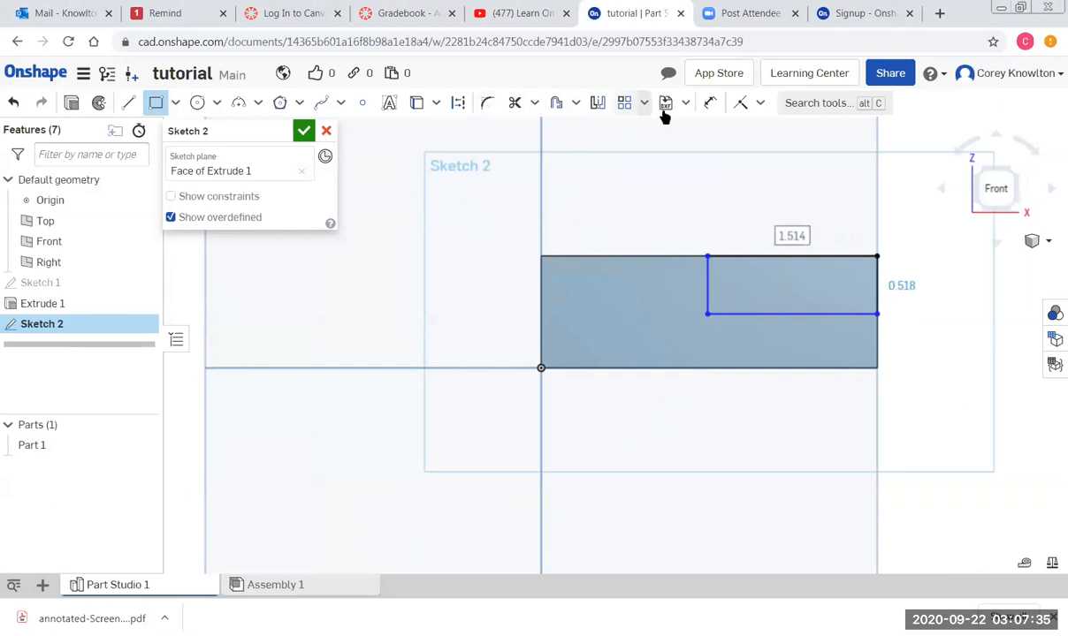
# Dimension the rectangle 1.5 in wide and 0.5 in tall, then finish the sketch.
pyautogui.click(710, 103)
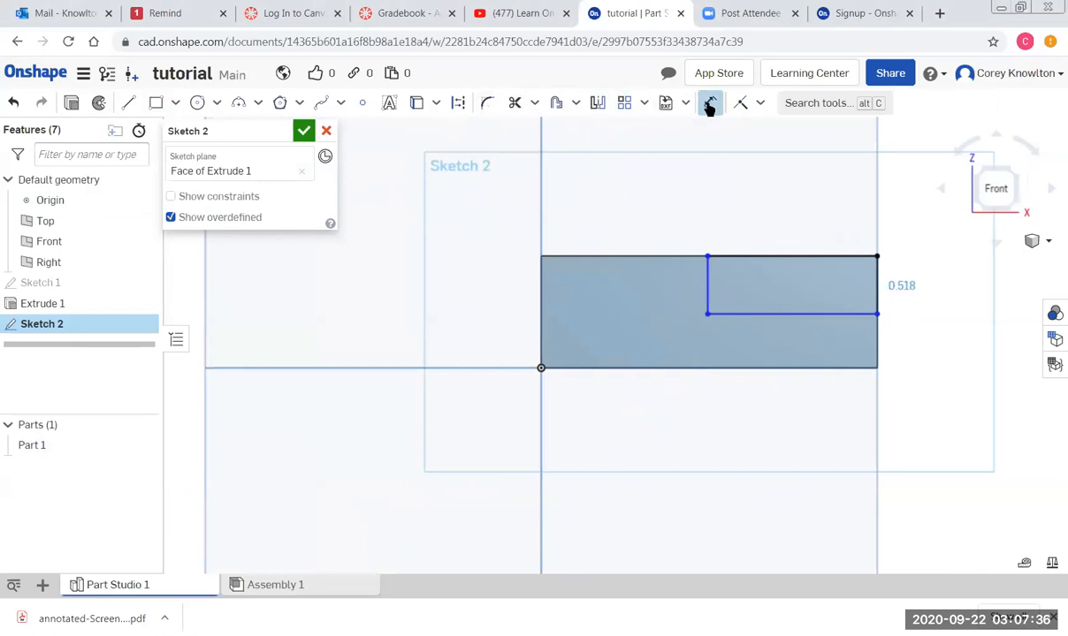
pyautogui.click(775, 255)
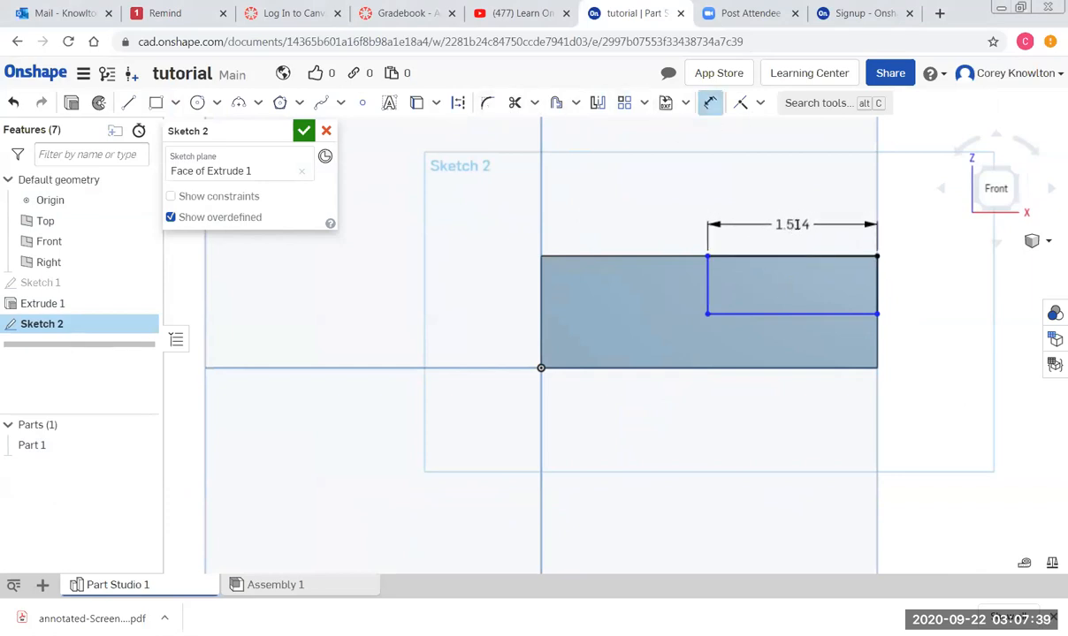
pyautogui.click(798, 224)
pyautogui.write('1.5')
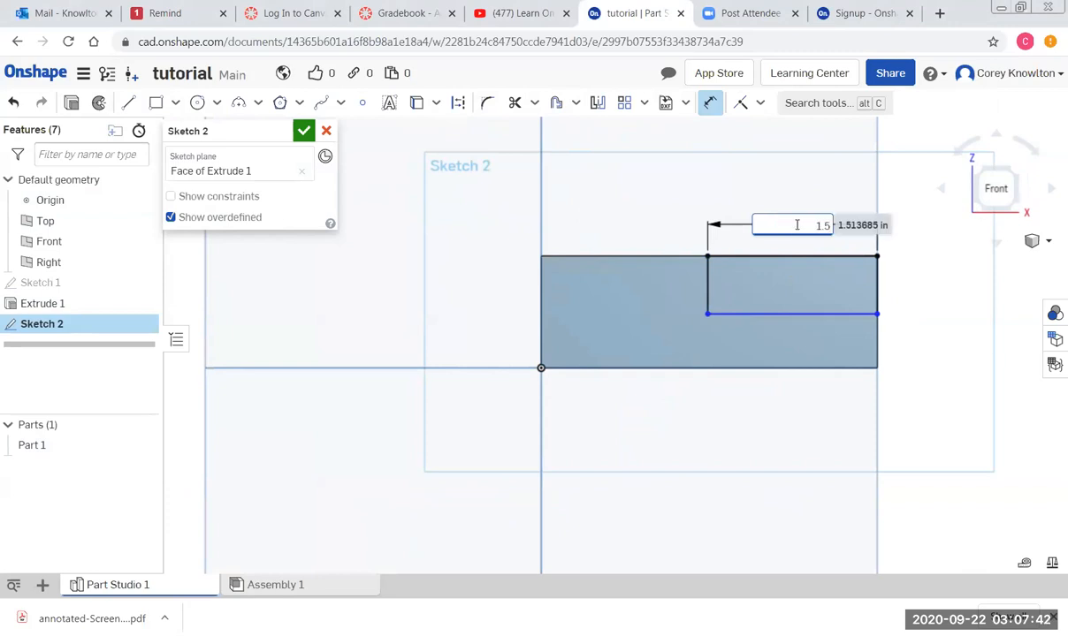
pyautogui.press('Return')
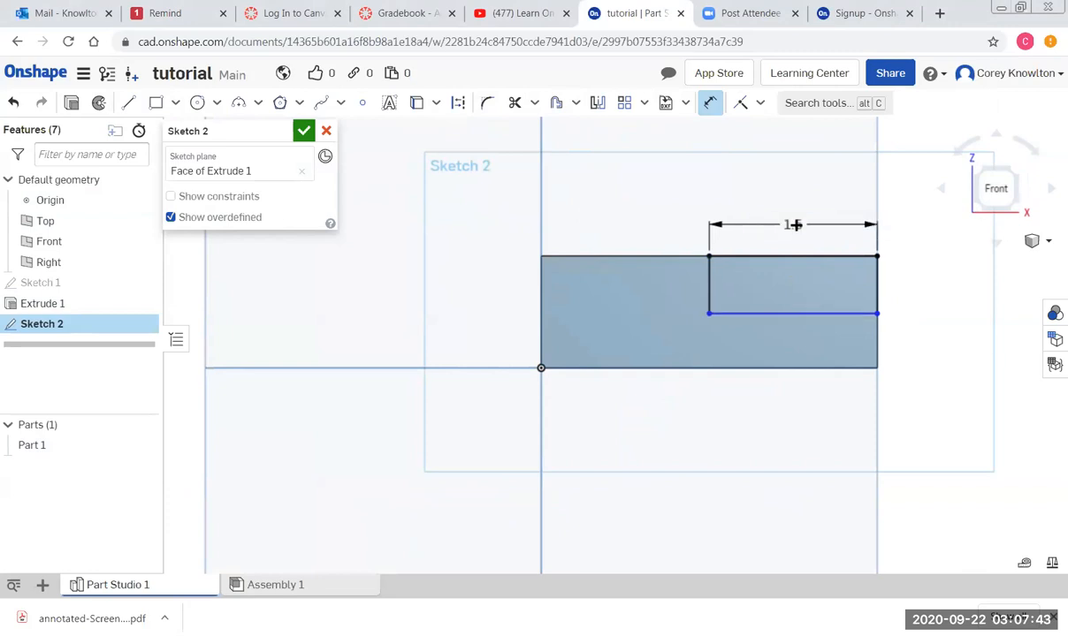
pyautogui.click(878, 287)
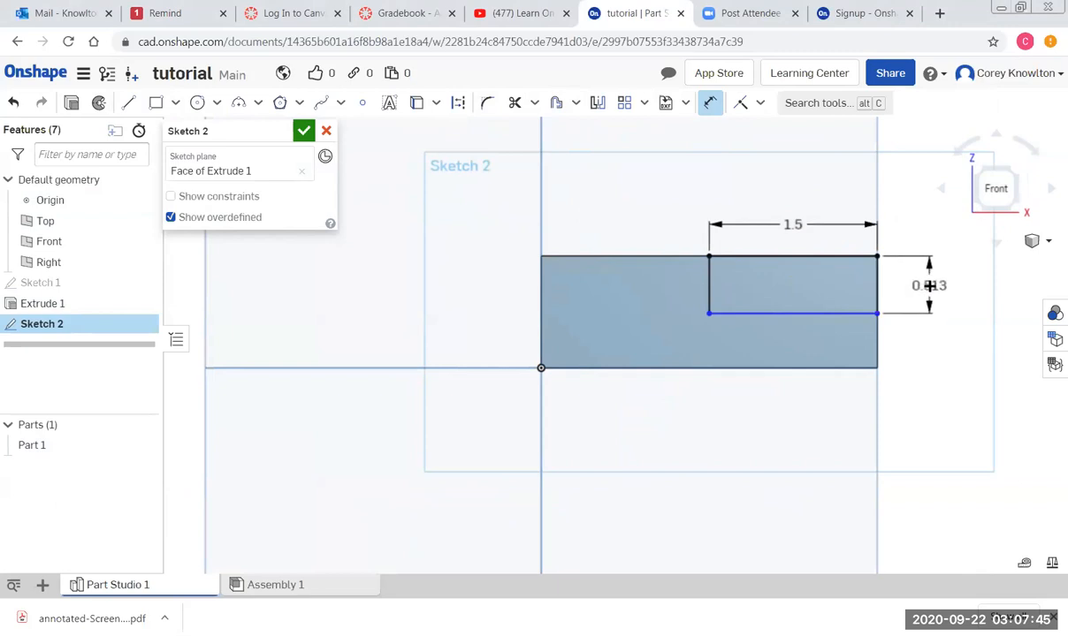
pyautogui.click(926, 292)
pyautogui.press('BackSpace')
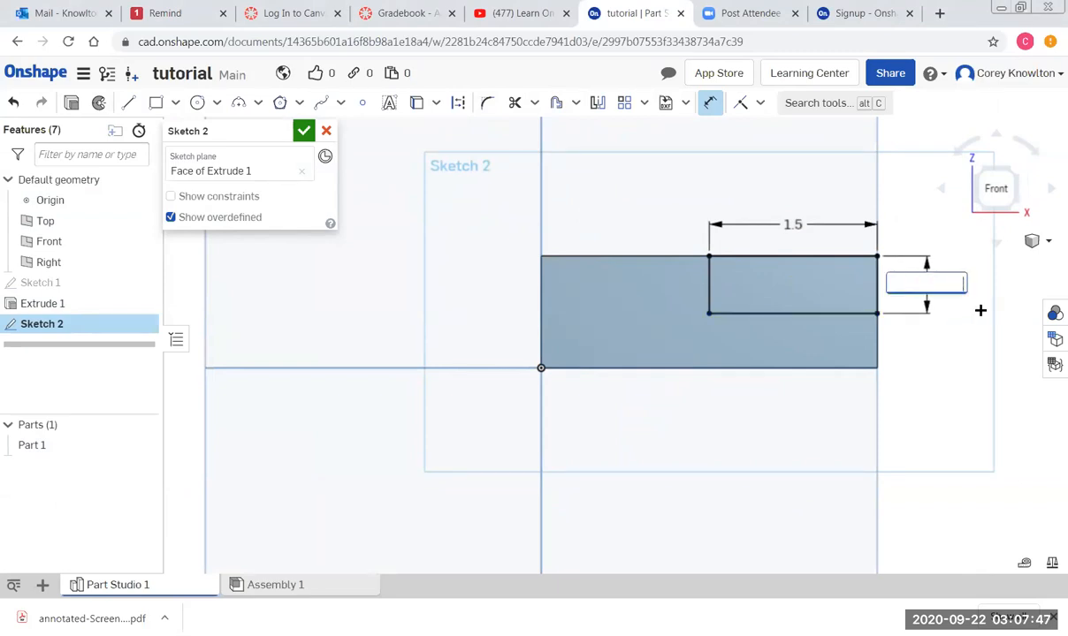
pyautogui.write('.5')
pyautogui.press('Return')
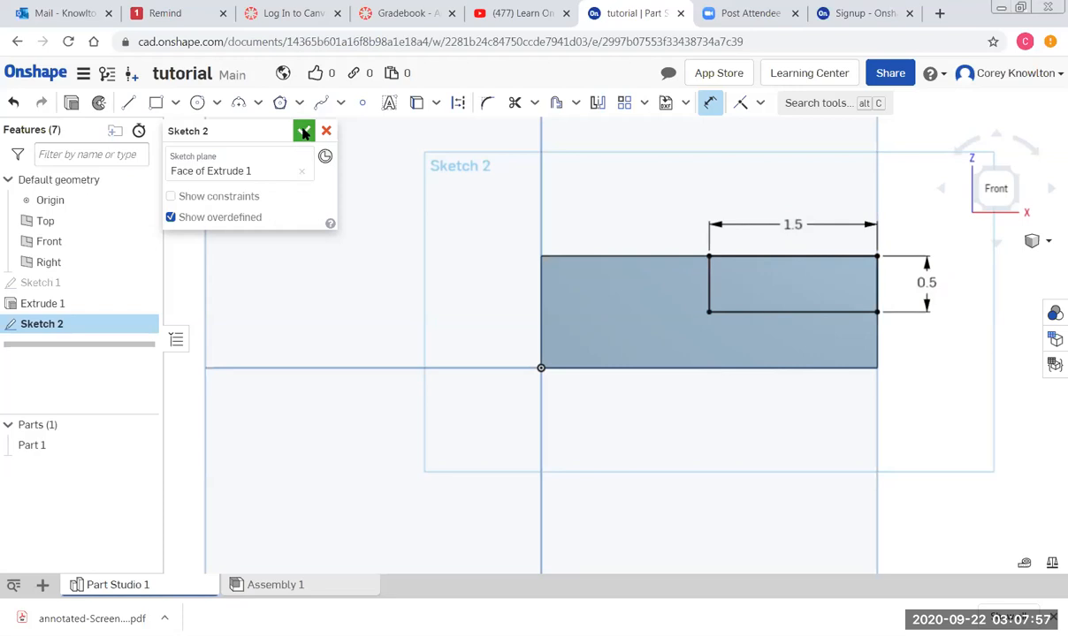
pyautogui.click(303, 132)
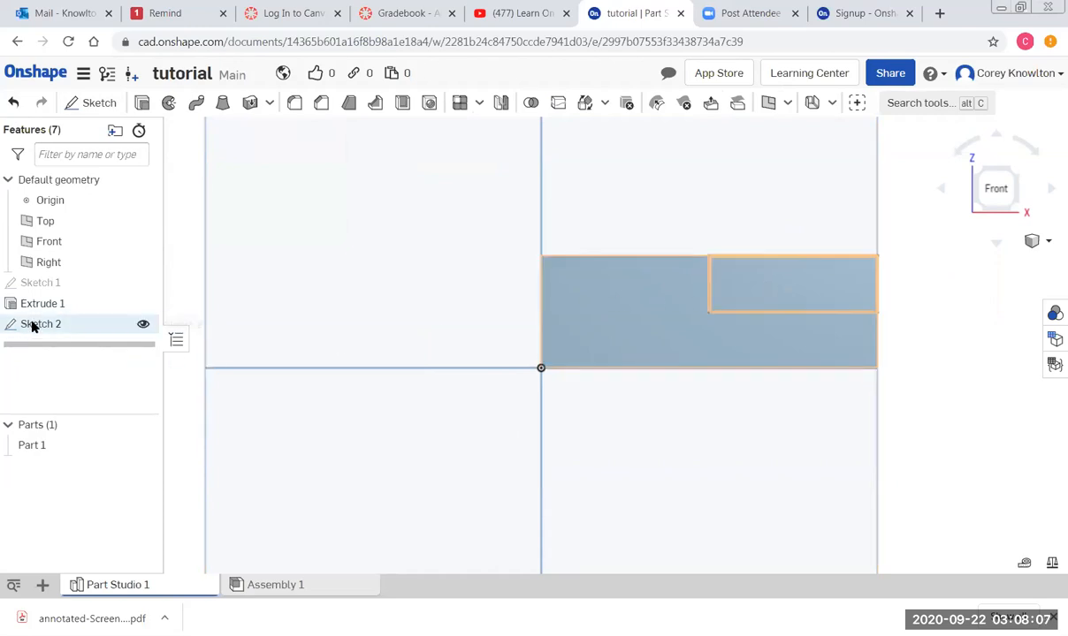
# Select Sketch 2's upper-right rectangle region and start an extrude from it.
pyautogui.click(741, 283)
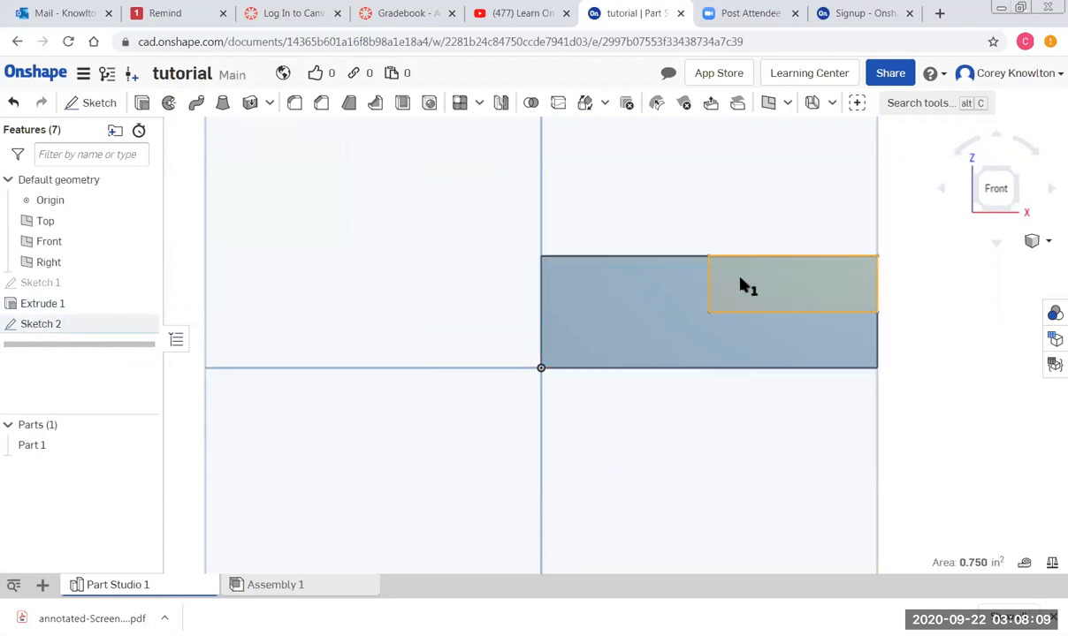
pyautogui.click(141, 103)
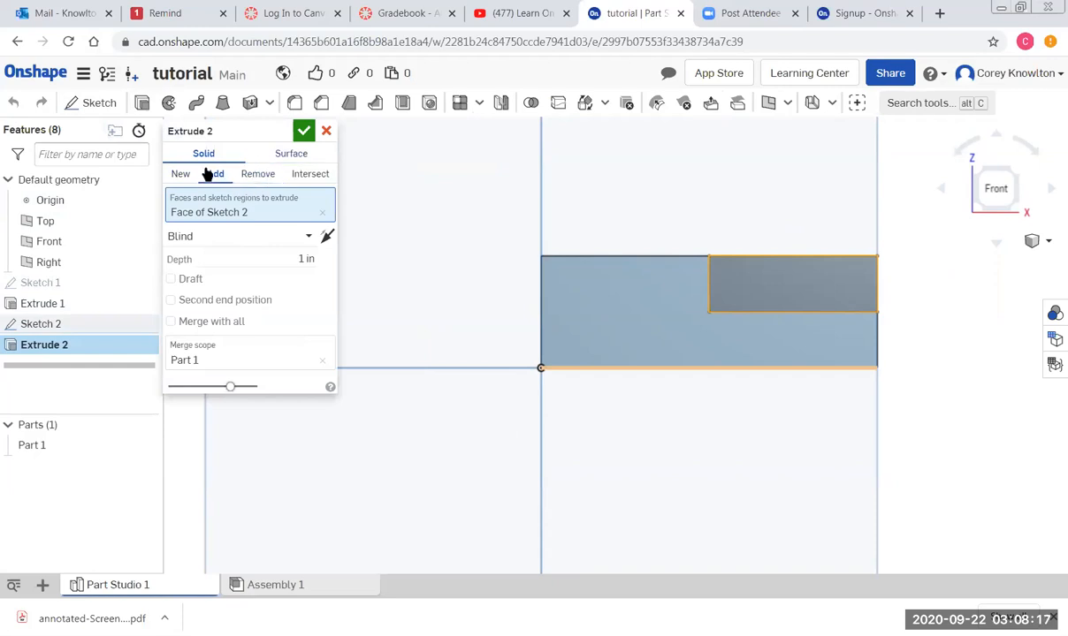
# Make Extrude 2 a Through all Remove, cutting the upper-right step from the block.
pyautogui.click(249, 174)
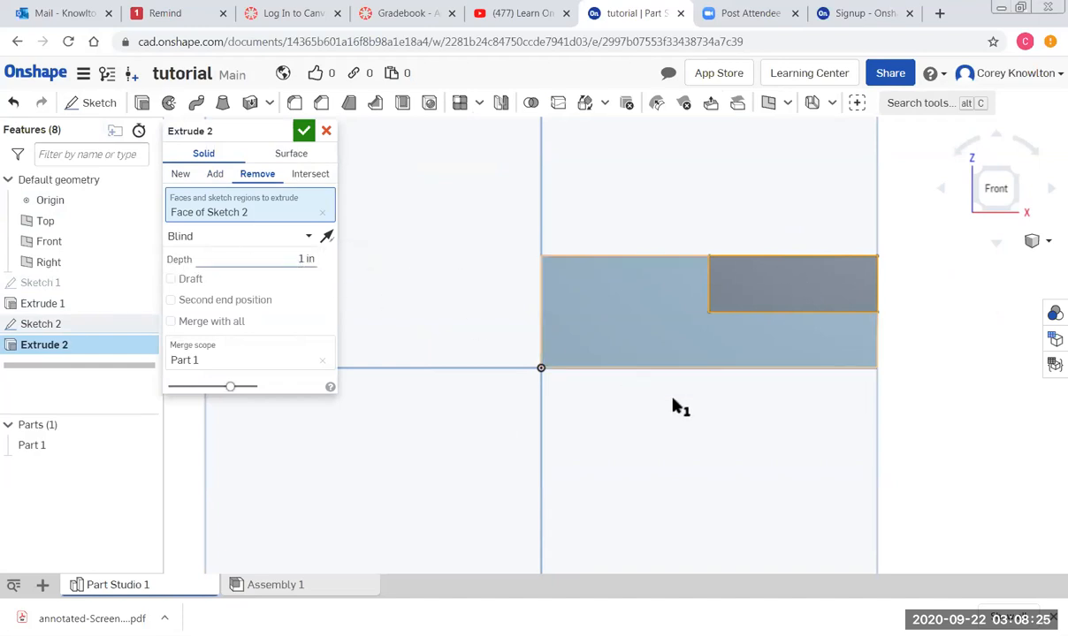
pyautogui.moveTo(707, 418)
pyautogui.mouseDown(button='right')
pyautogui.moveTo(694, 430)
pyautogui.moveTo(695, 416)
pyautogui.mouseUp(button='right')
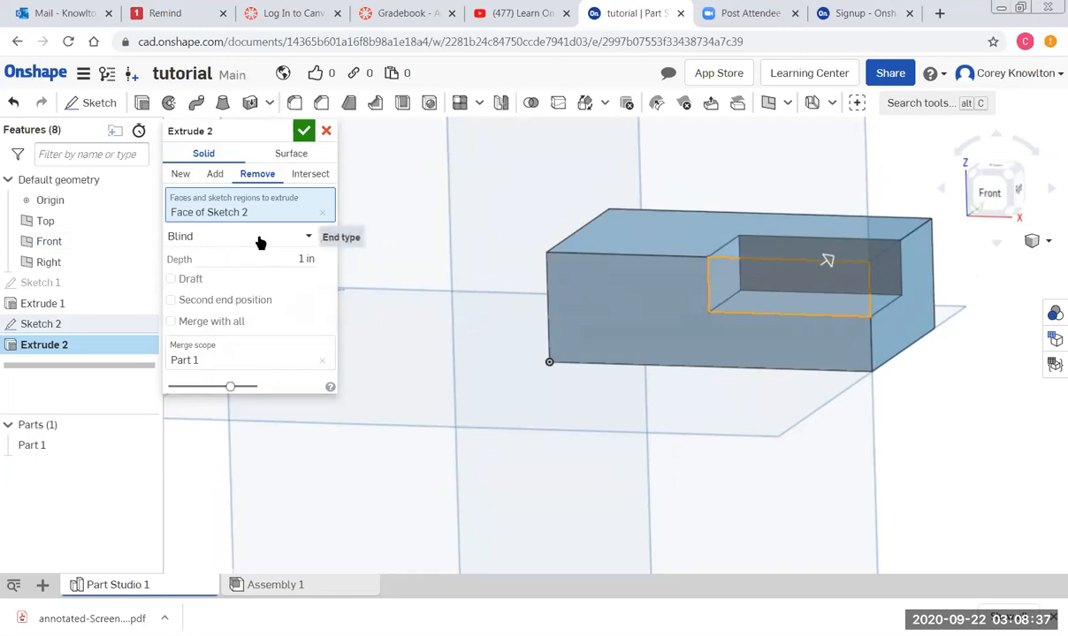
pyautogui.click(307, 238)
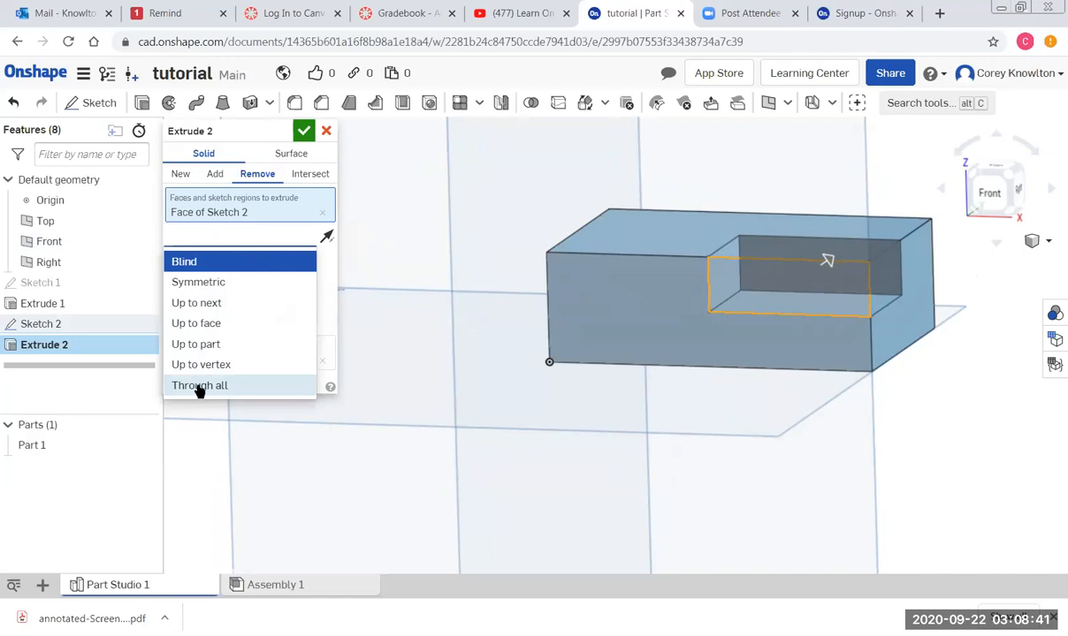
pyautogui.click(199, 387)
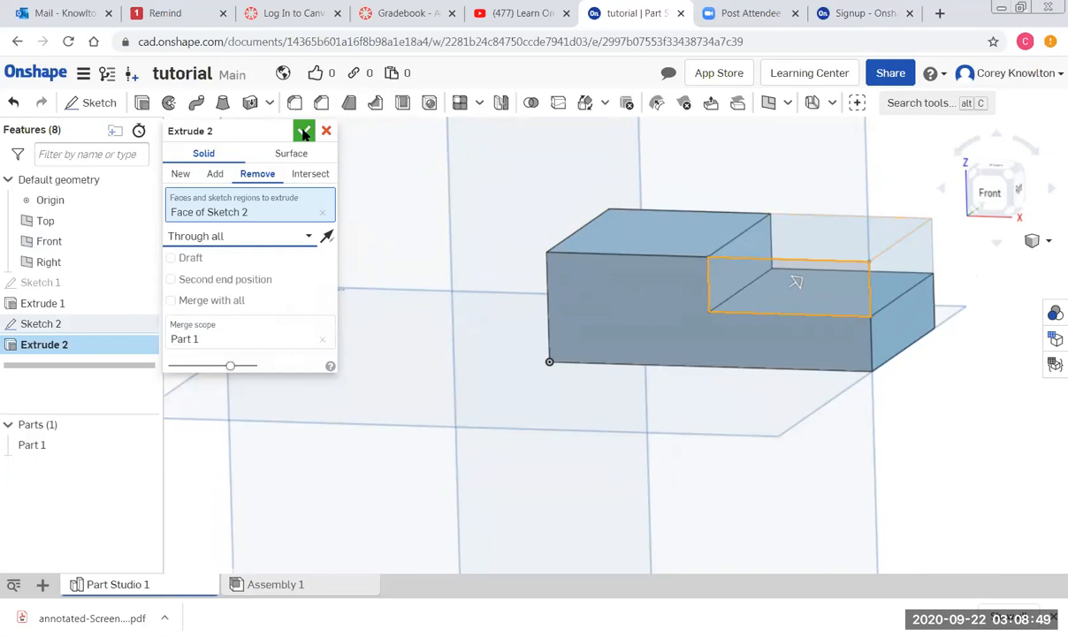
pyautogui.click(303, 132)
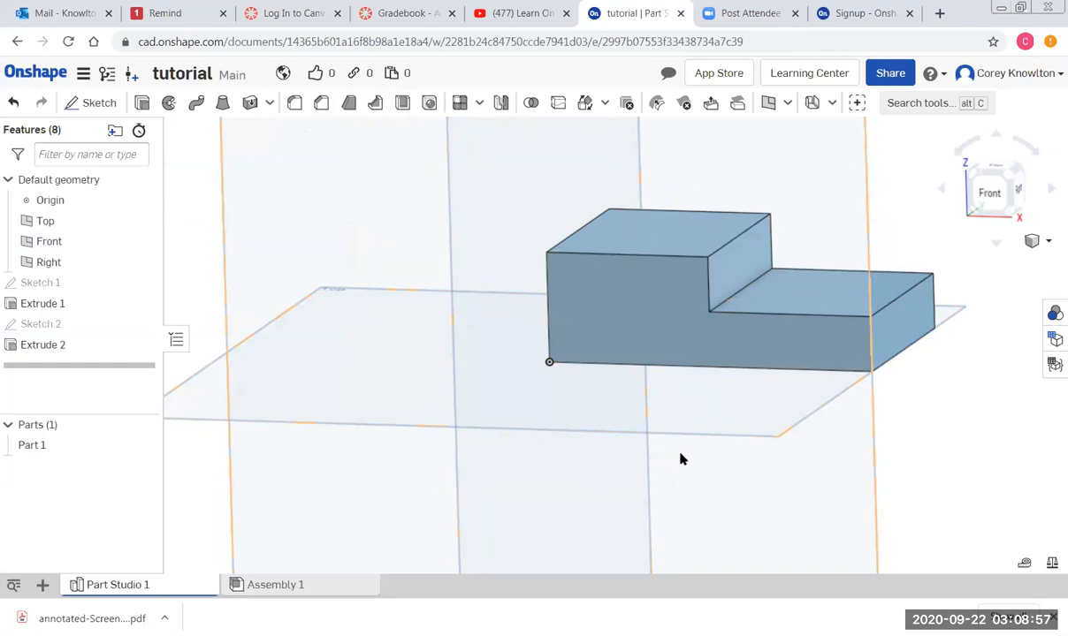
# Select the lower step's top face and view the part from Top.
pyautogui.moveTo(681, 436); pyautogui.dragTo(630, 414, button='middle')
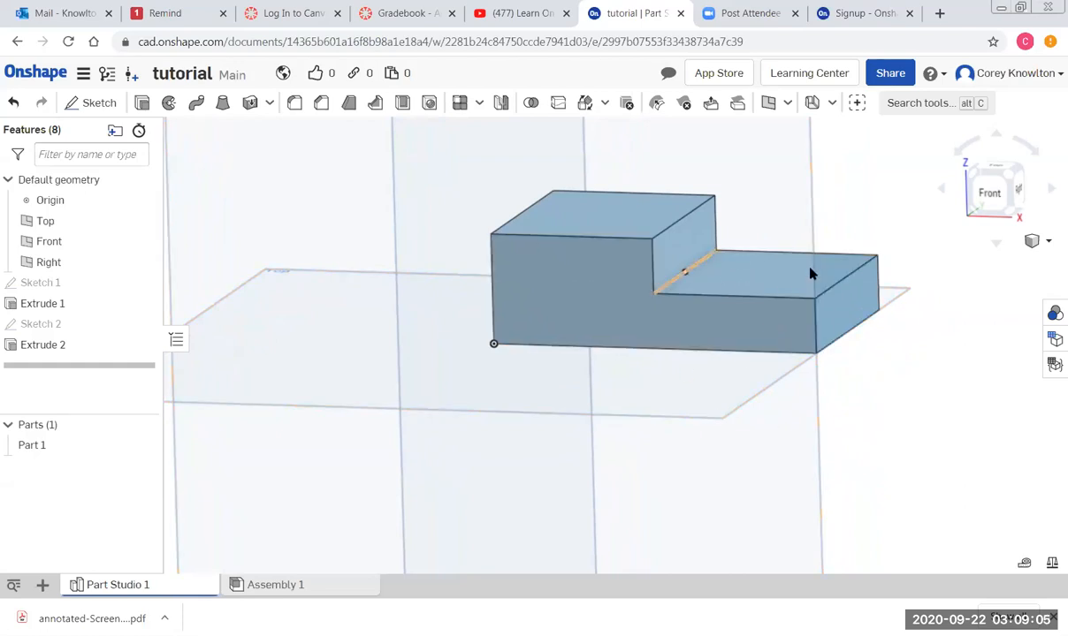
pyautogui.click(767, 277)
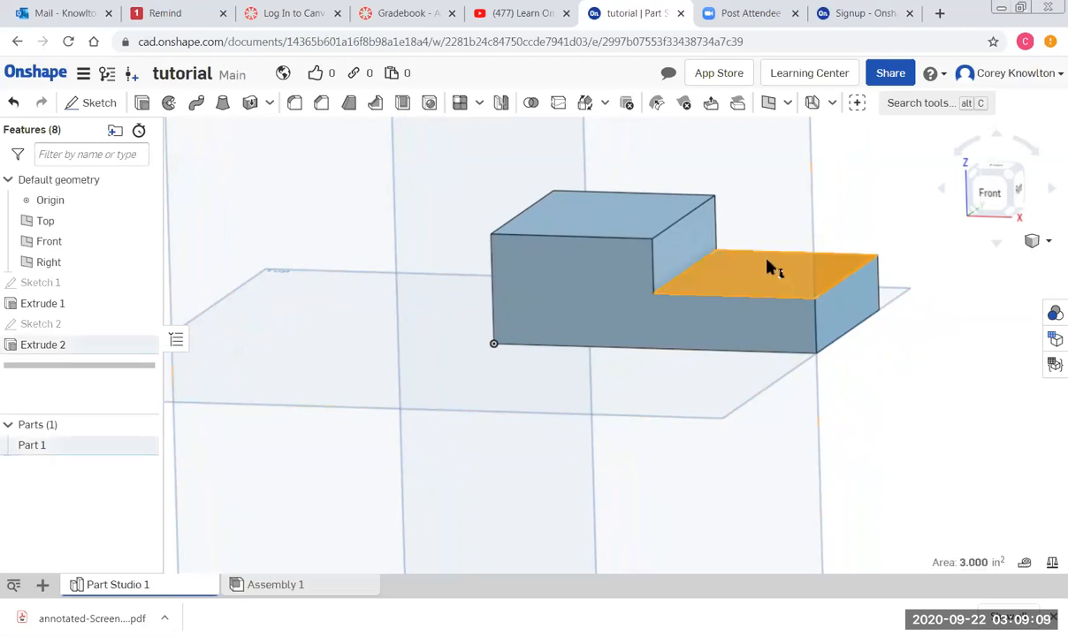
pyautogui.click(996, 171)
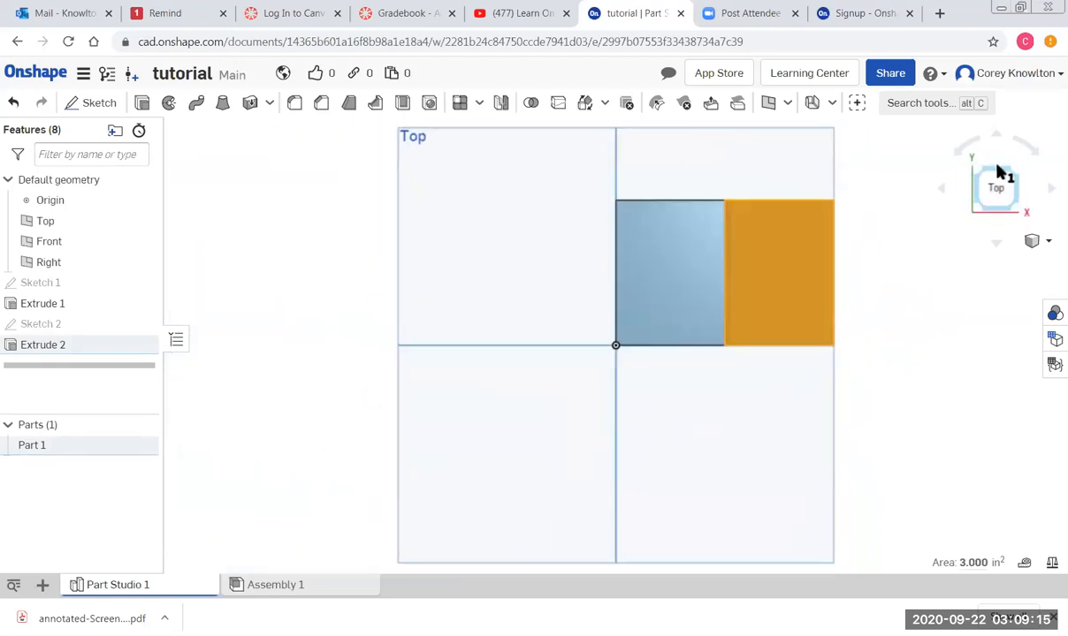
# Start Sketch 3 on the lower step face and draw a center-point circle.
pyautogui.click(95, 105)
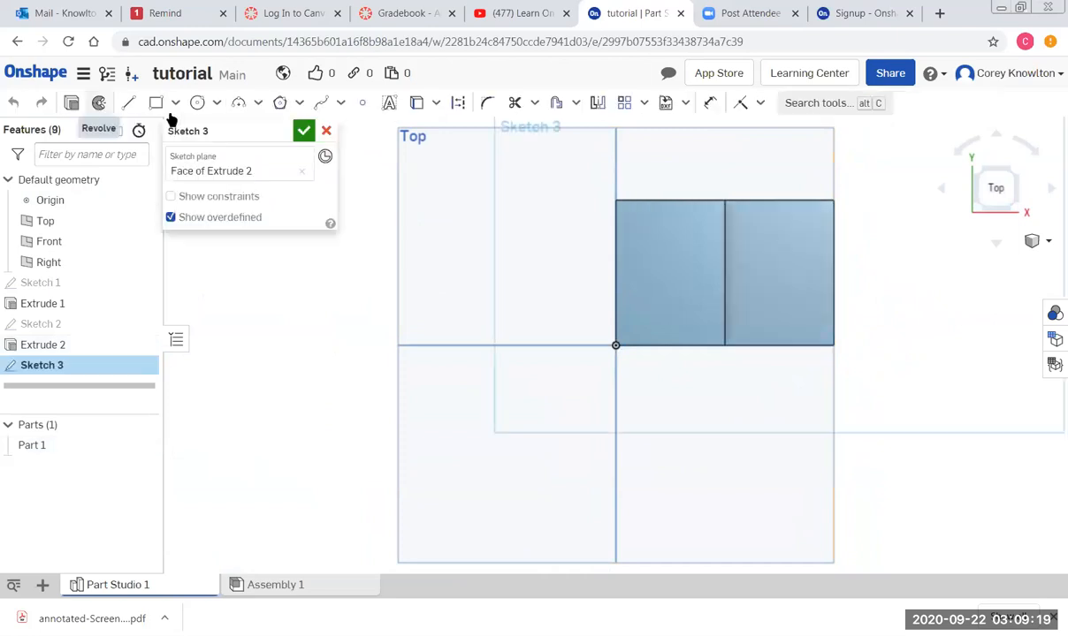
pyautogui.click(197, 104)
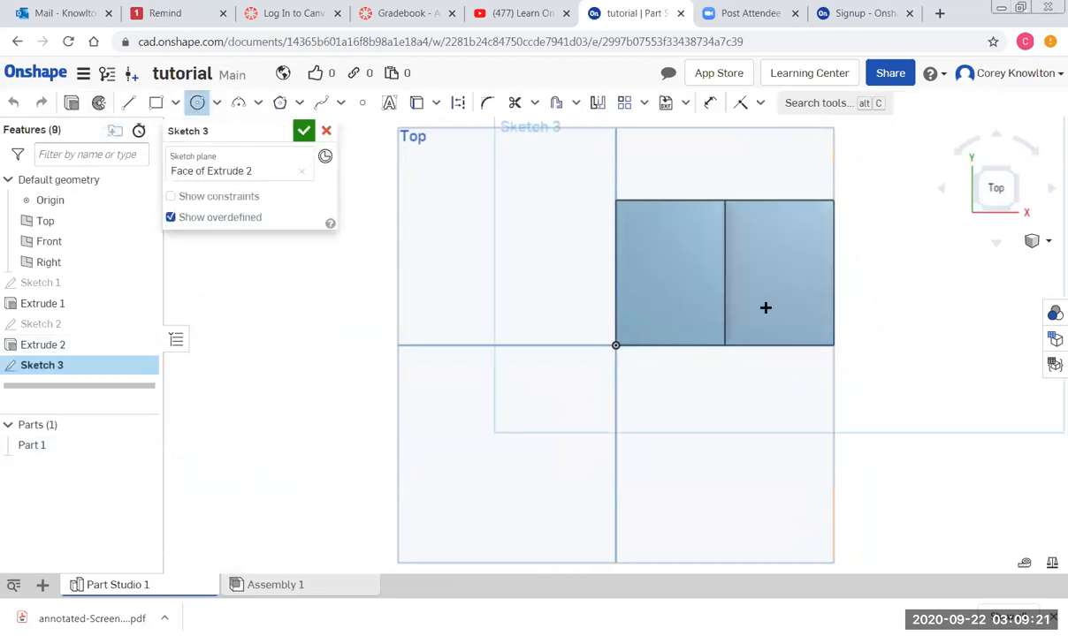
pyautogui.click(777, 268)
pyautogui.click(781, 297)
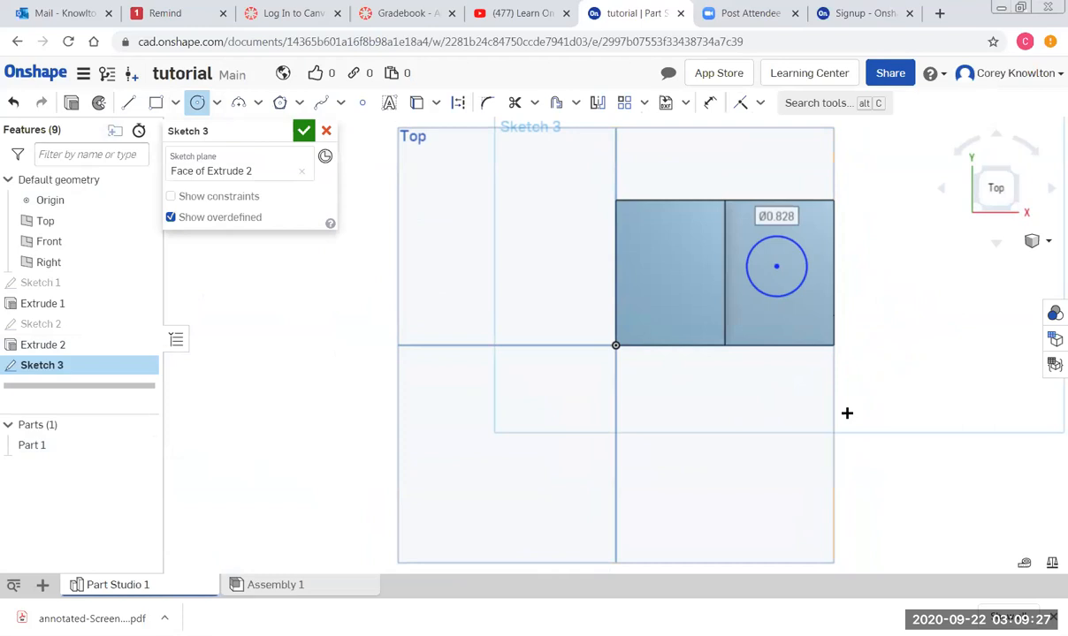
# Dimension the circle's diameter to 0.75 in.
pyautogui.click(711, 103)
pyautogui.scroll(3, 812, 264)
pyautogui.scroll(-2, 791, 247)
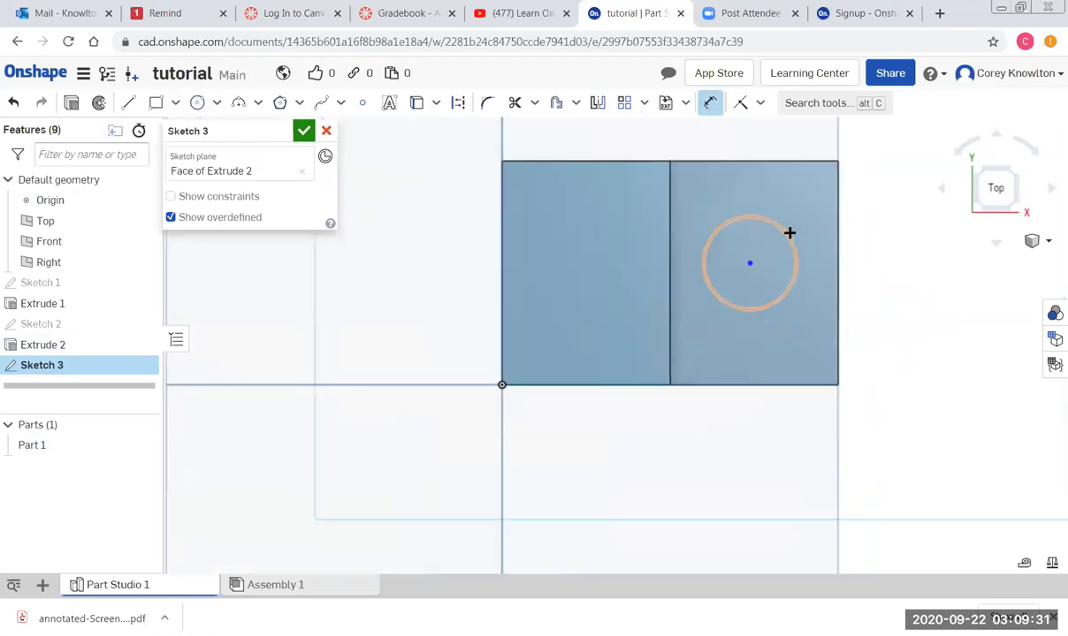
pyautogui.click(771, 226)
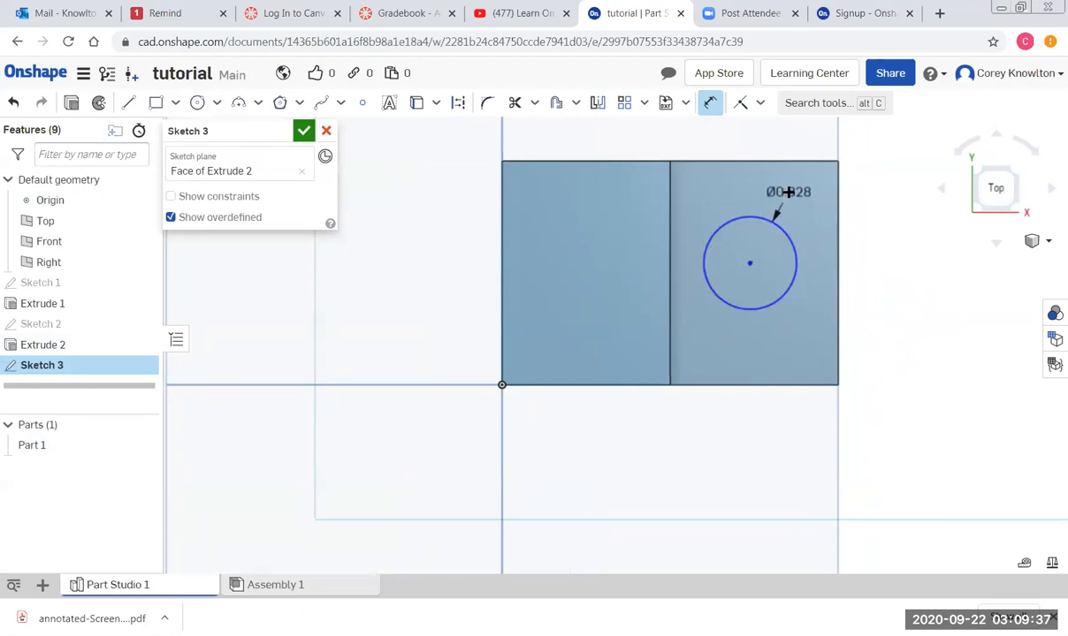
pyautogui.click(789, 190)
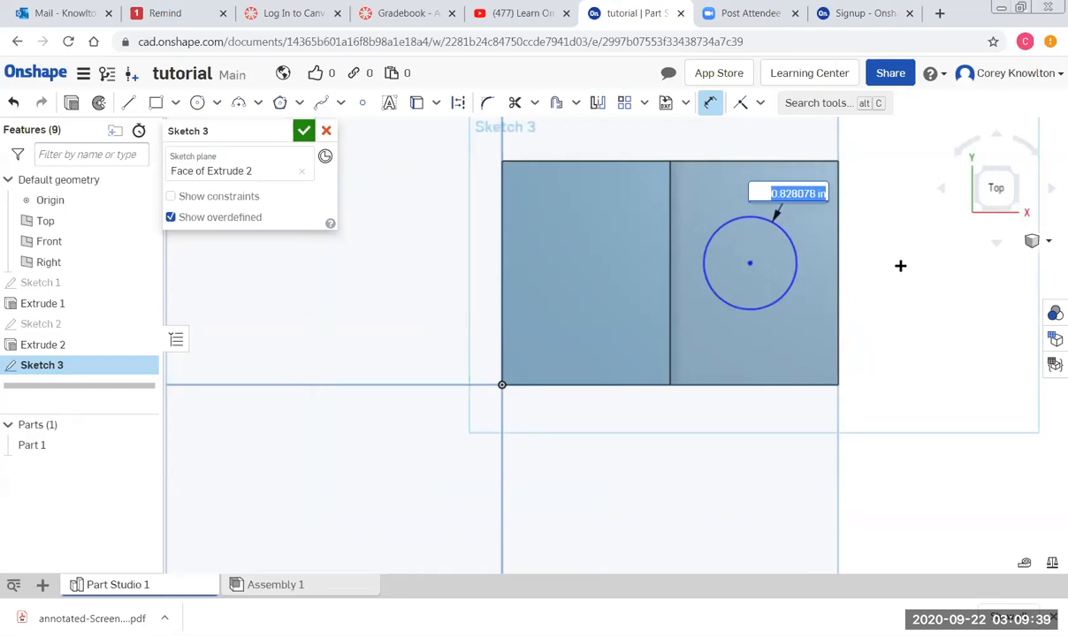
pyautogui.press('BackSpace')
pyautogui.write('0.75')
pyautogui.press('Return')
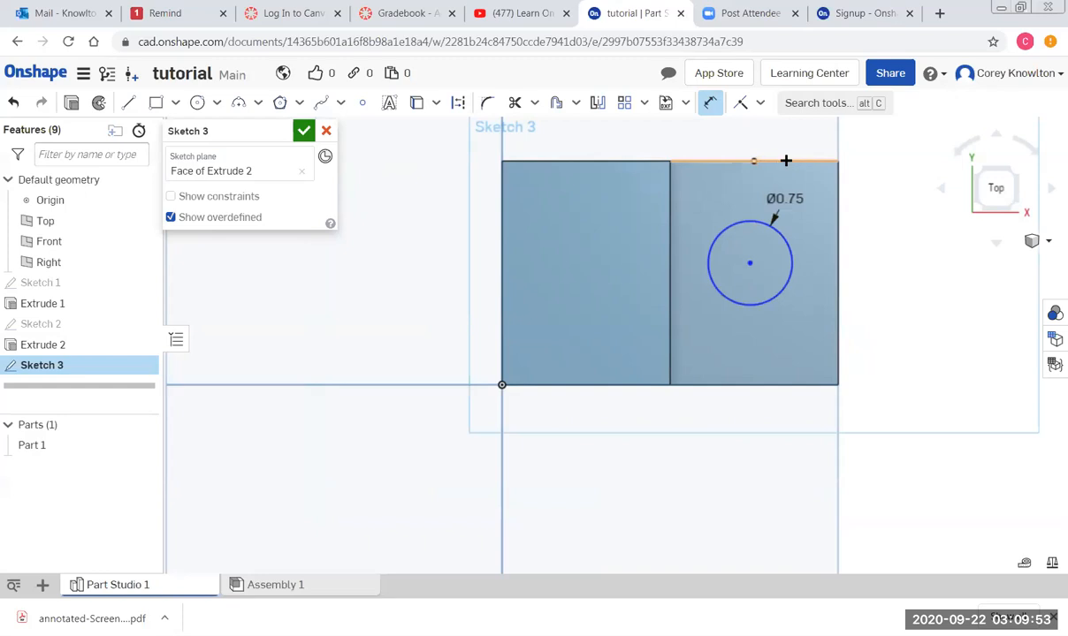
# Locate the circle centre 1 in from the block's top edge.
pyautogui.click(787, 160)
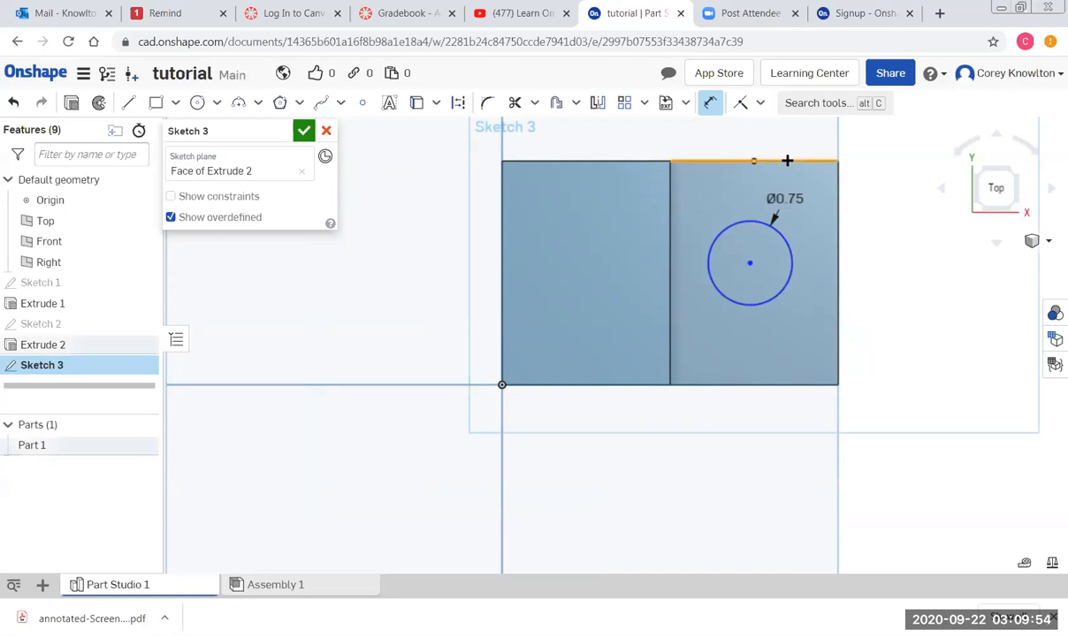
pyautogui.click(749, 263)
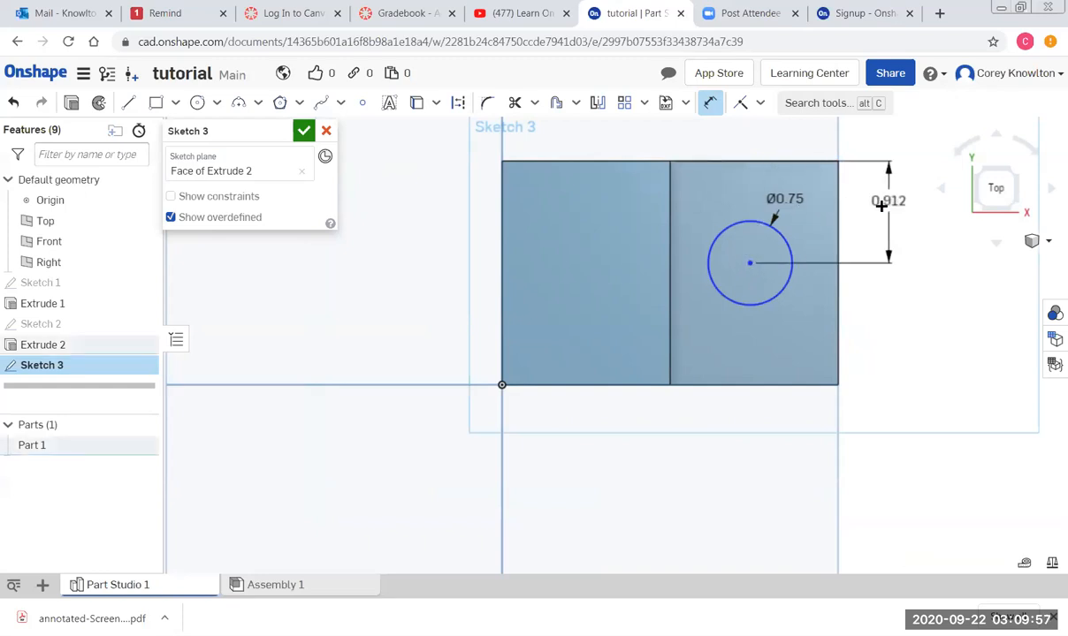
pyautogui.click(880, 206)
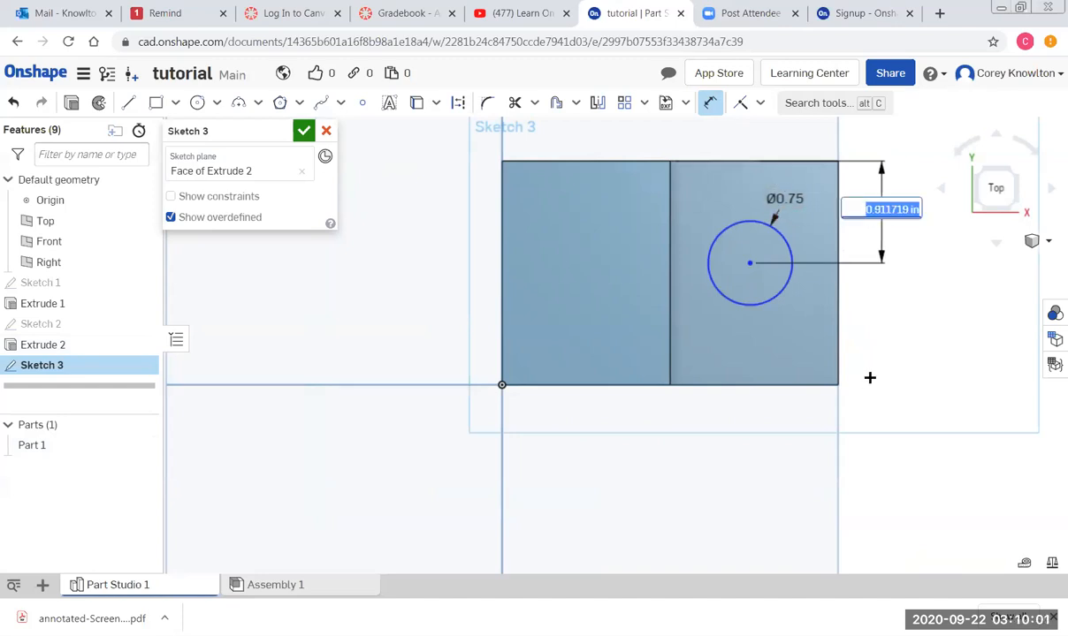
pyautogui.write('1')
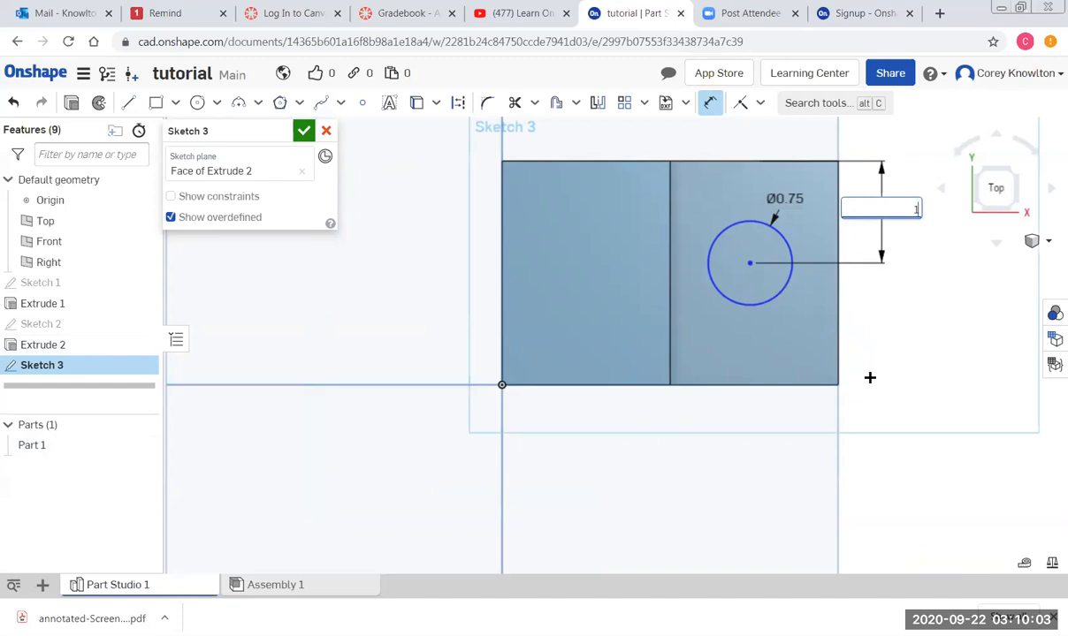
pyautogui.press('Return')
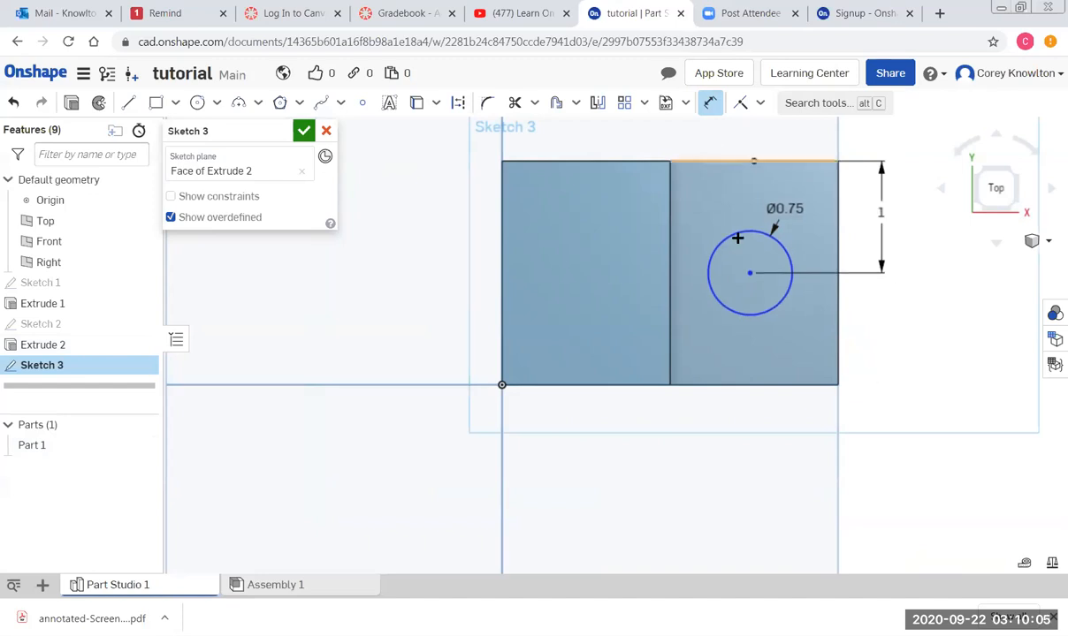
pyautogui.click(745, 161)
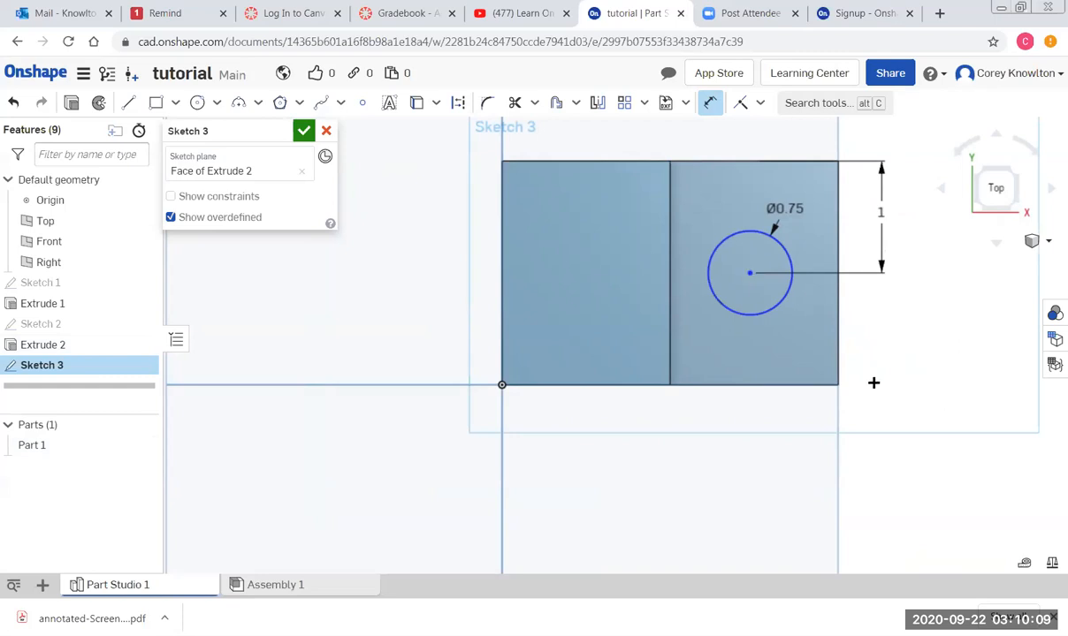
# Locate the circle centre 0.75 in from the right edge and finish Sketch 3.
pyautogui.click(839, 316)
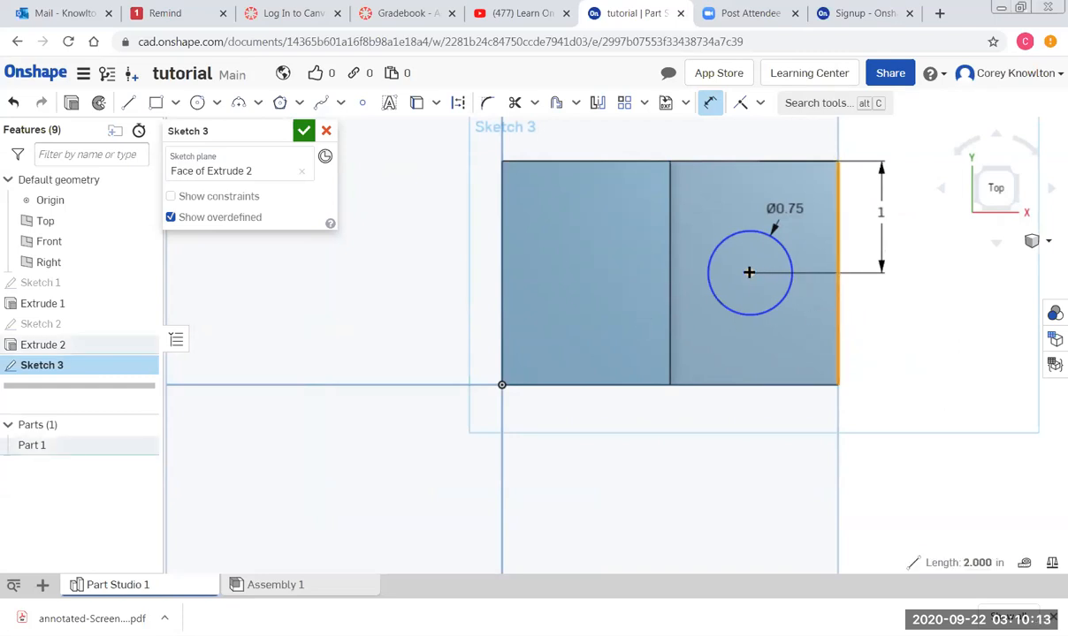
pyautogui.click(748, 275)
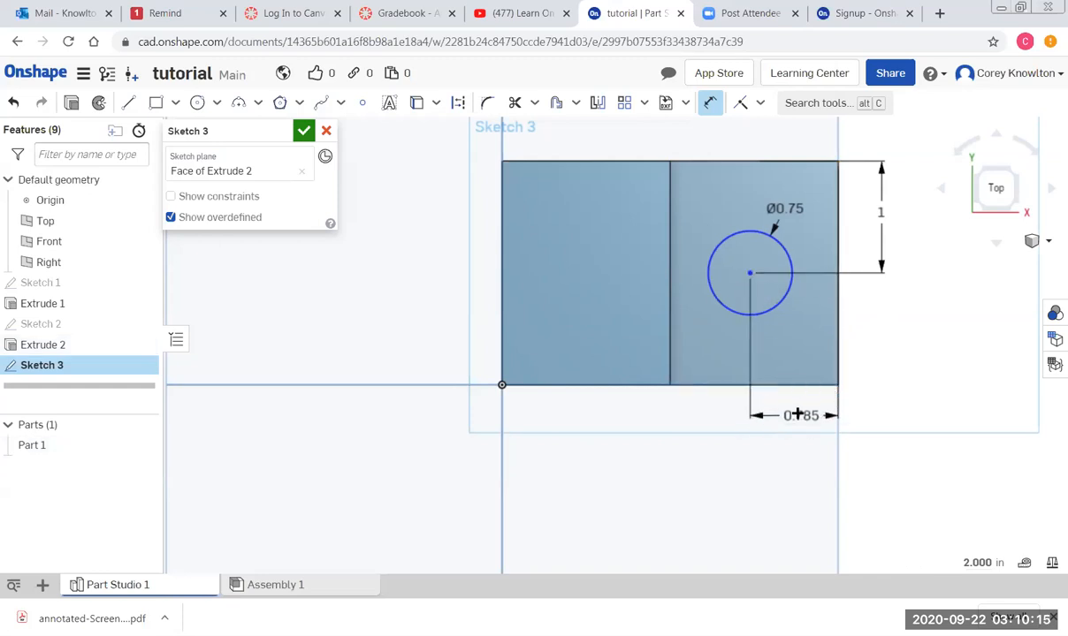
pyautogui.click(796, 415)
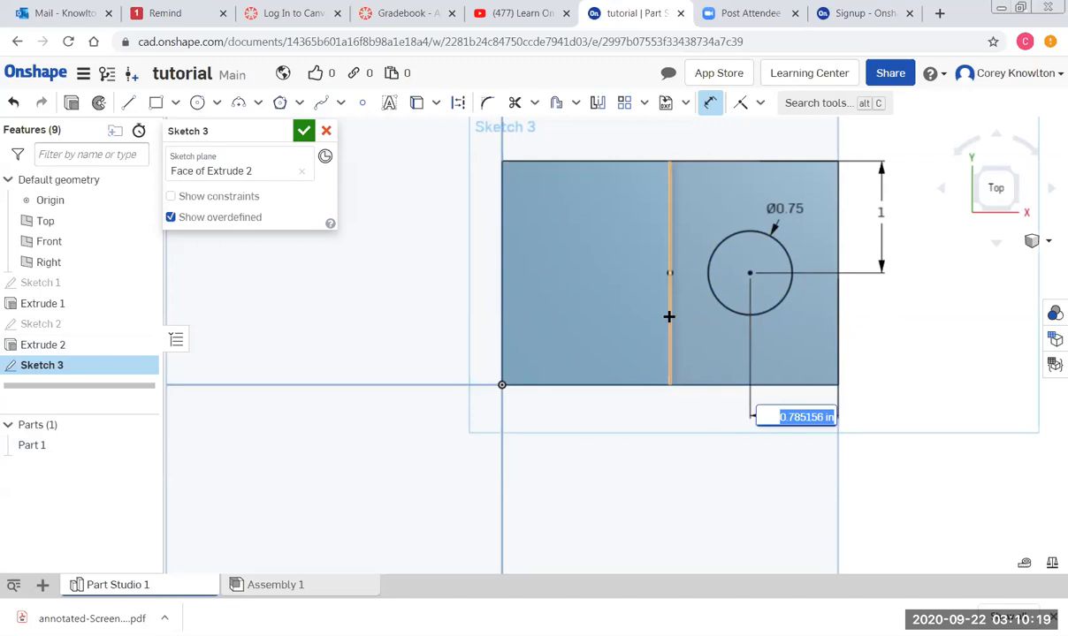
pyautogui.press('BackSpace')
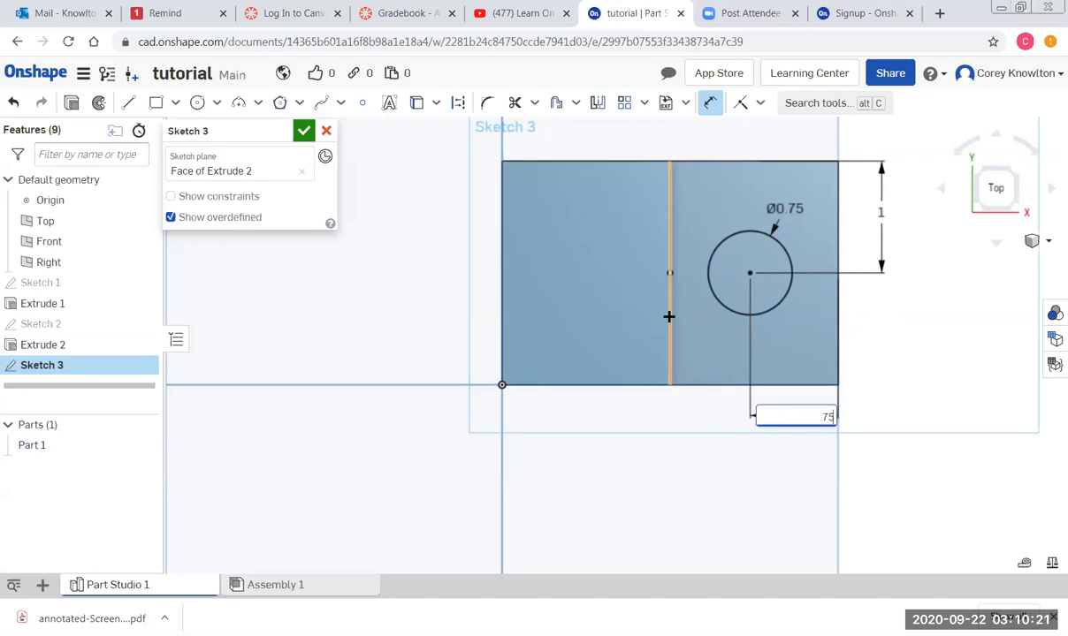
pyautogui.write('.75')
pyautogui.press('Return')
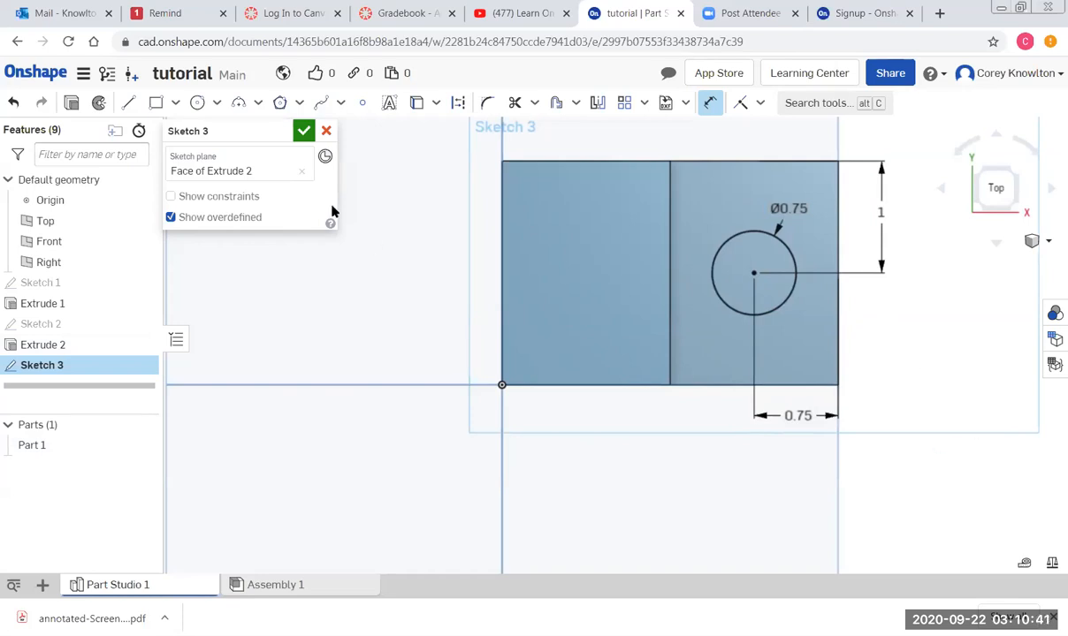
pyautogui.click(303, 132)
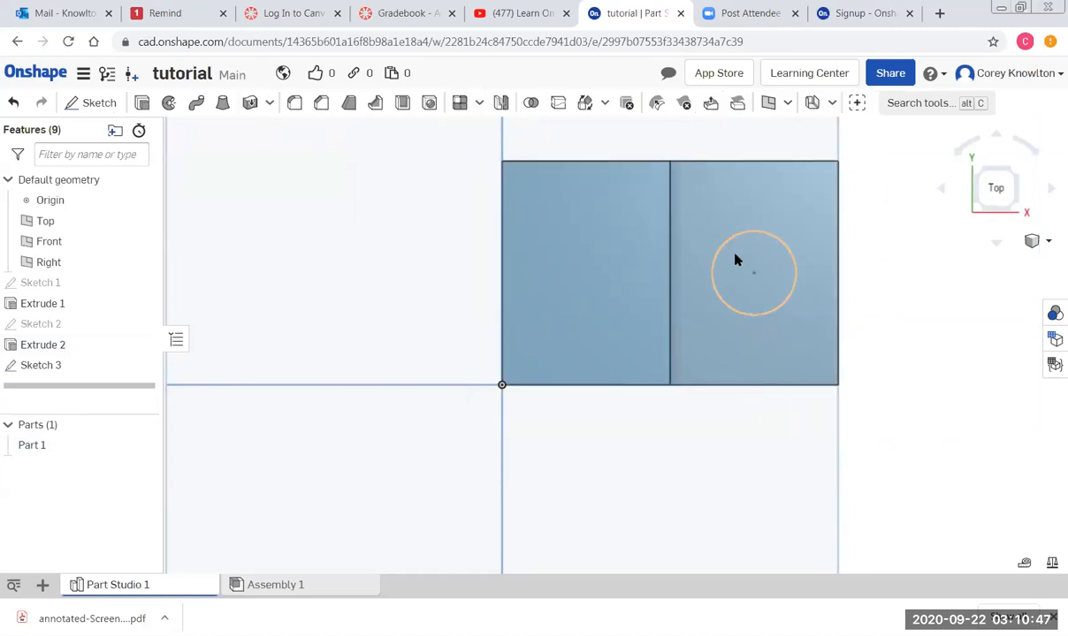
pyautogui.click(755, 261)
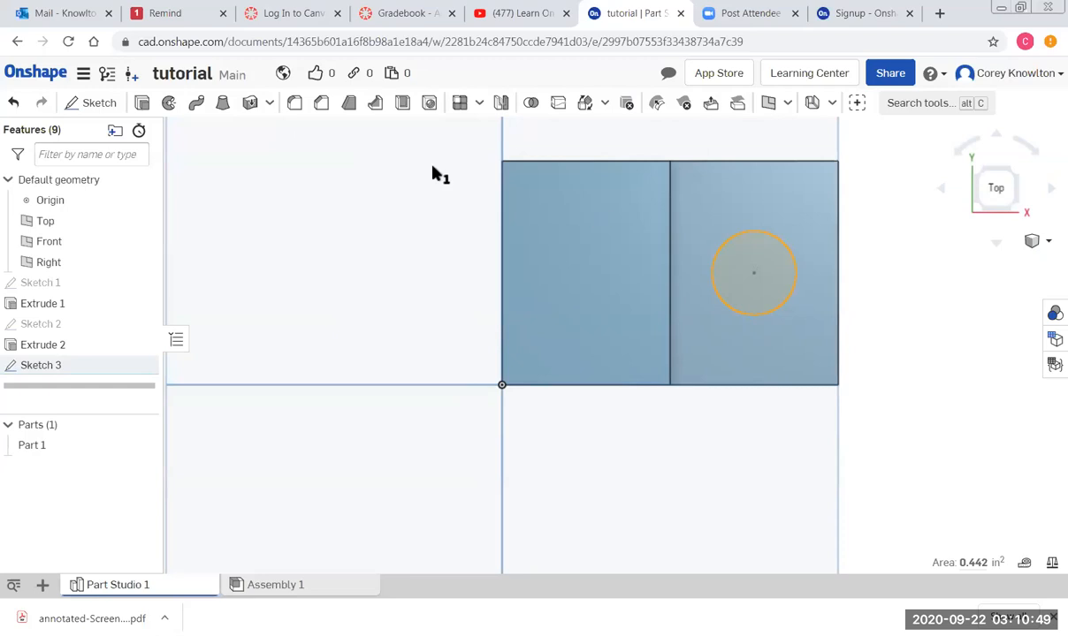
# Extrude the circle as a Through all Remove, cutting a hole in the lower step.
pyautogui.click(142, 103)
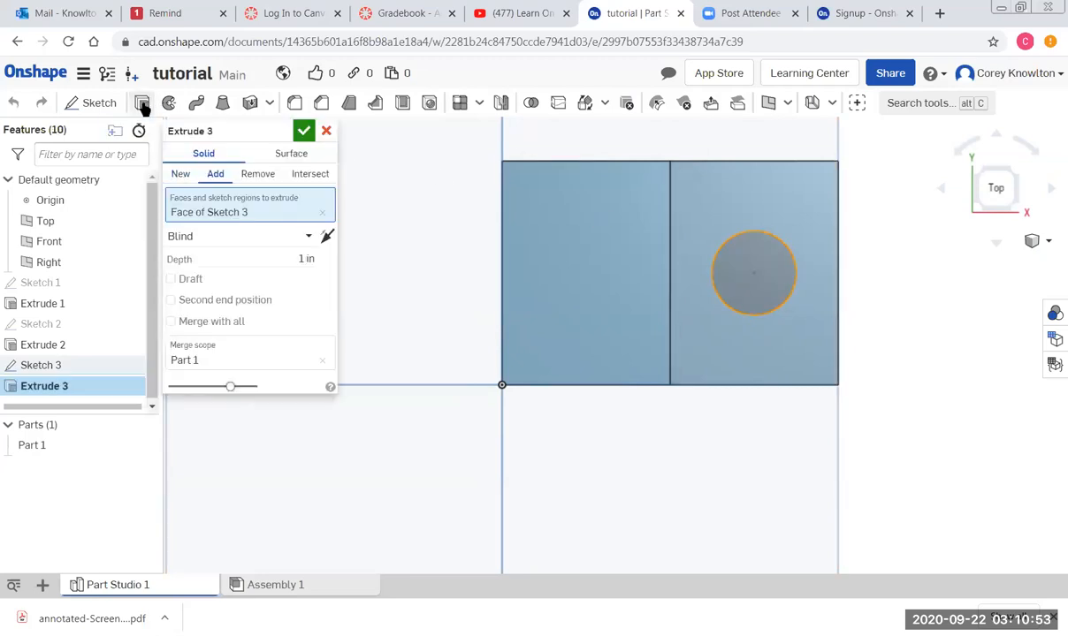
pyautogui.click(258, 175)
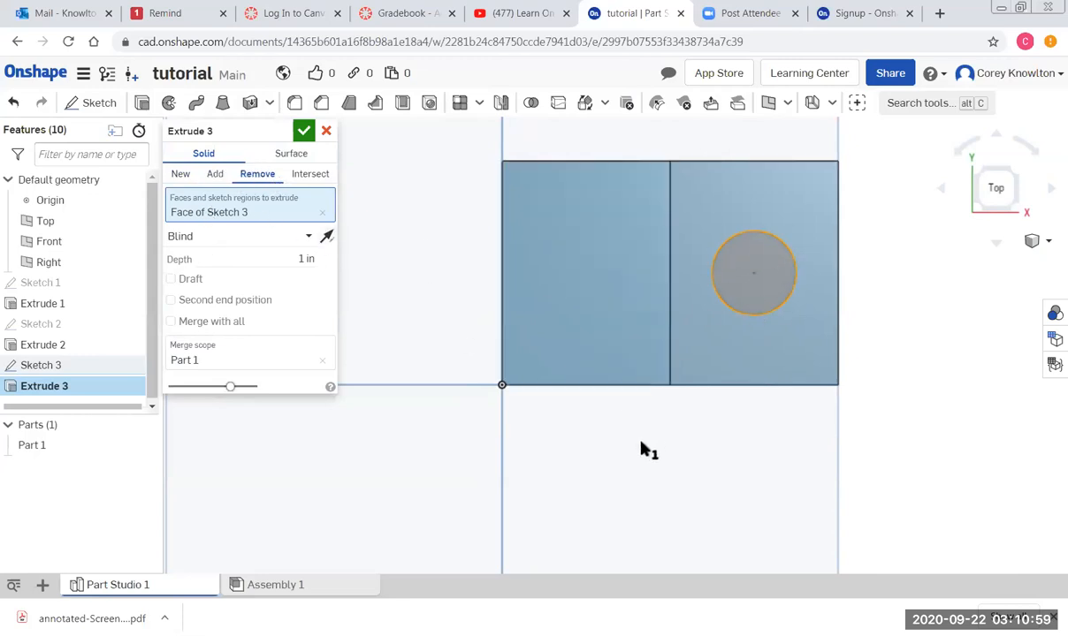
pyautogui.hotkey('shift', '7')
pyautogui.moveTo(610, 415); pyautogui.dragTo(589, 373, button='right')
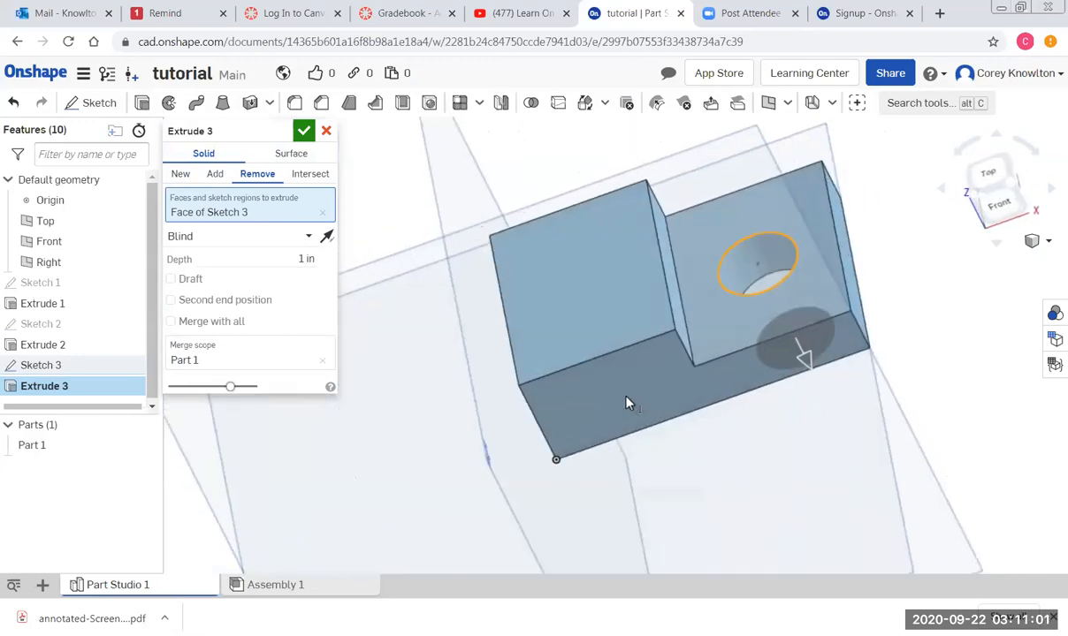
pyautogui.click(222, 238)
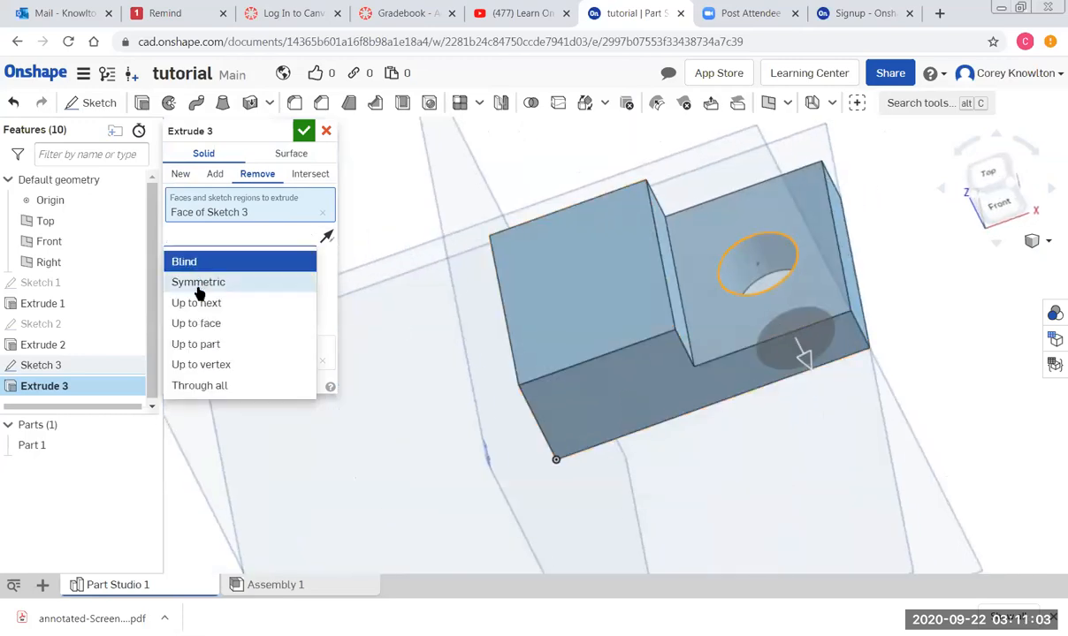
pyautogui.click(201, 386)
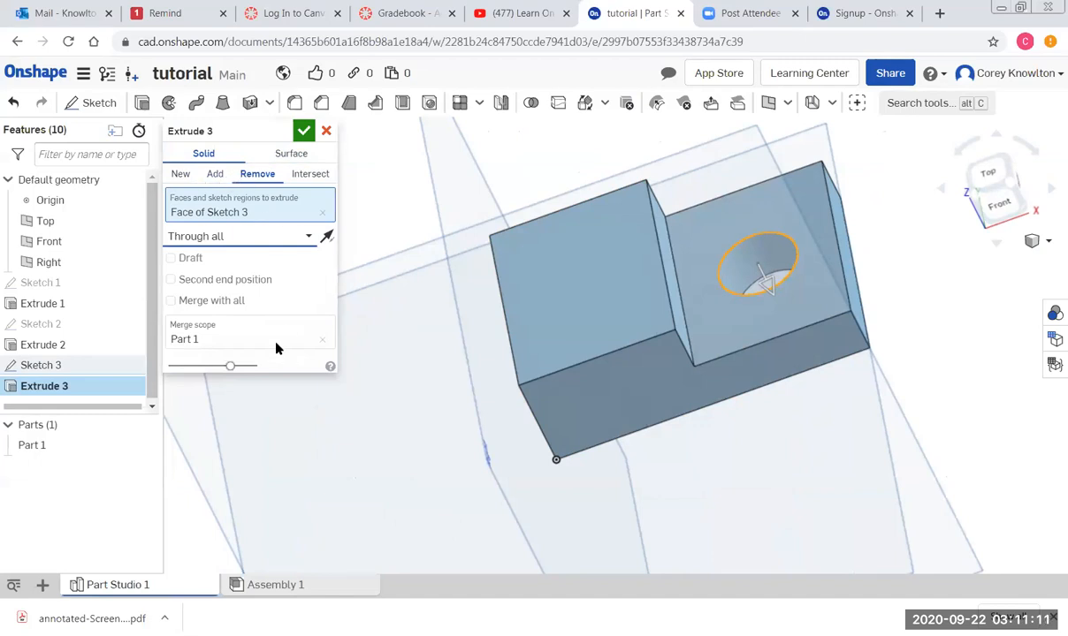
pyautogui.click(304, 132)
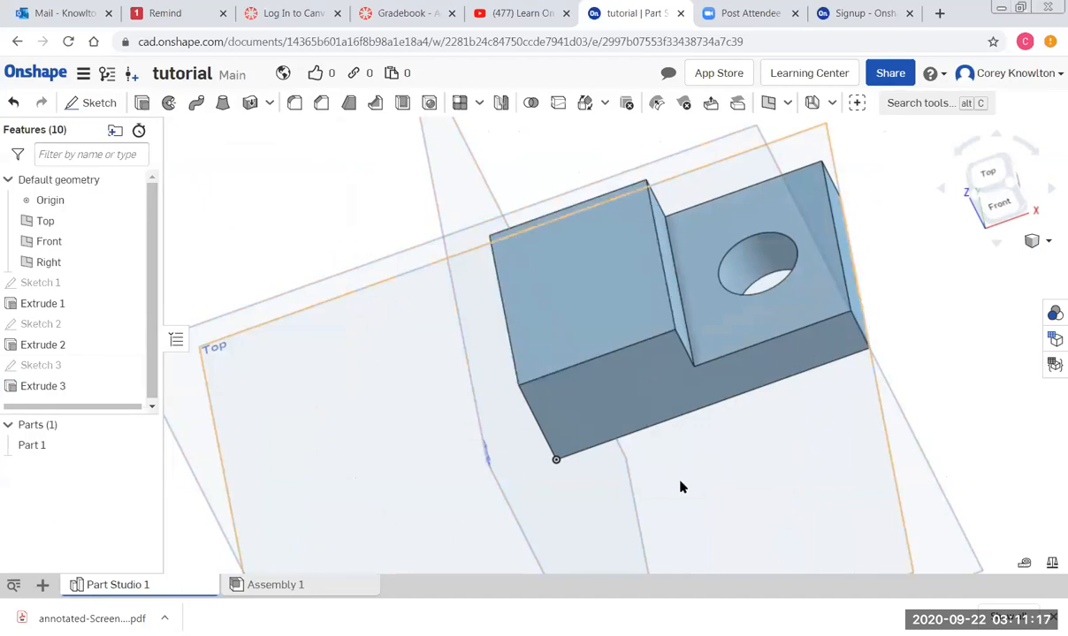
# Select the upper step's top face and view the part straight down from Top.
pyautogui.moveTo(675, 491); pyautogui.dragTo(671, 466, button='right')
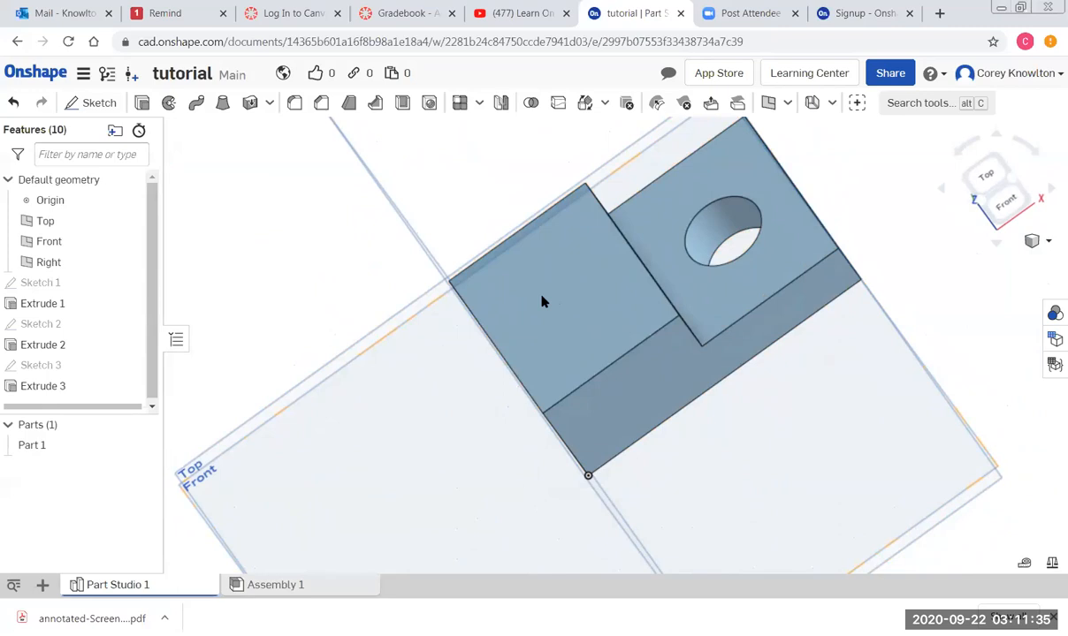
pyautogui.moveTo(740, 441); pyautogui.dragTo(643, 362, button='right')
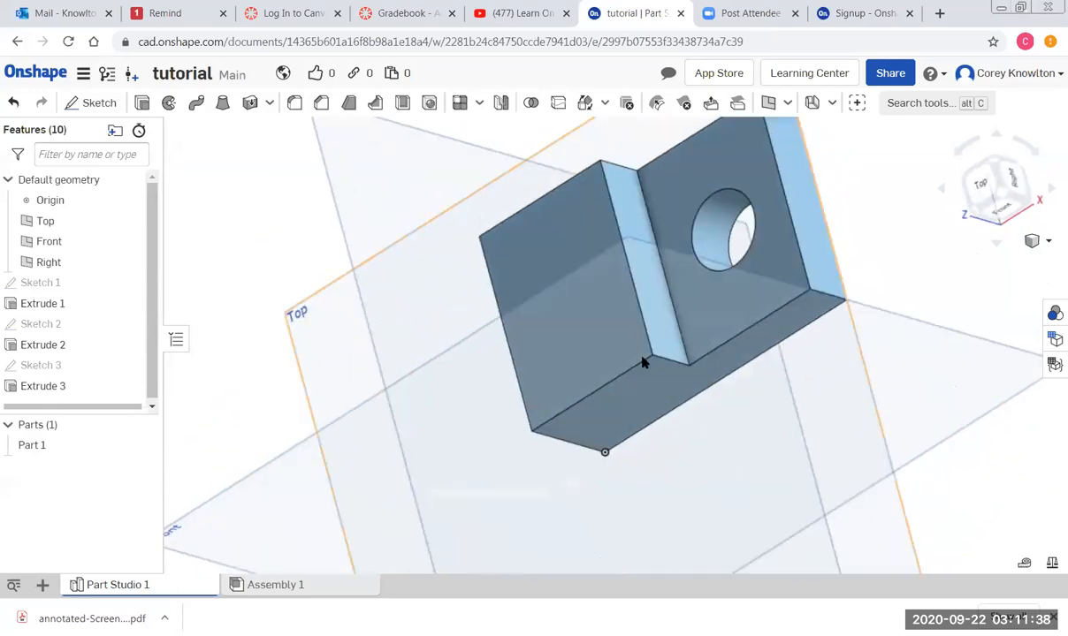
pyautogui.click(571, 317)
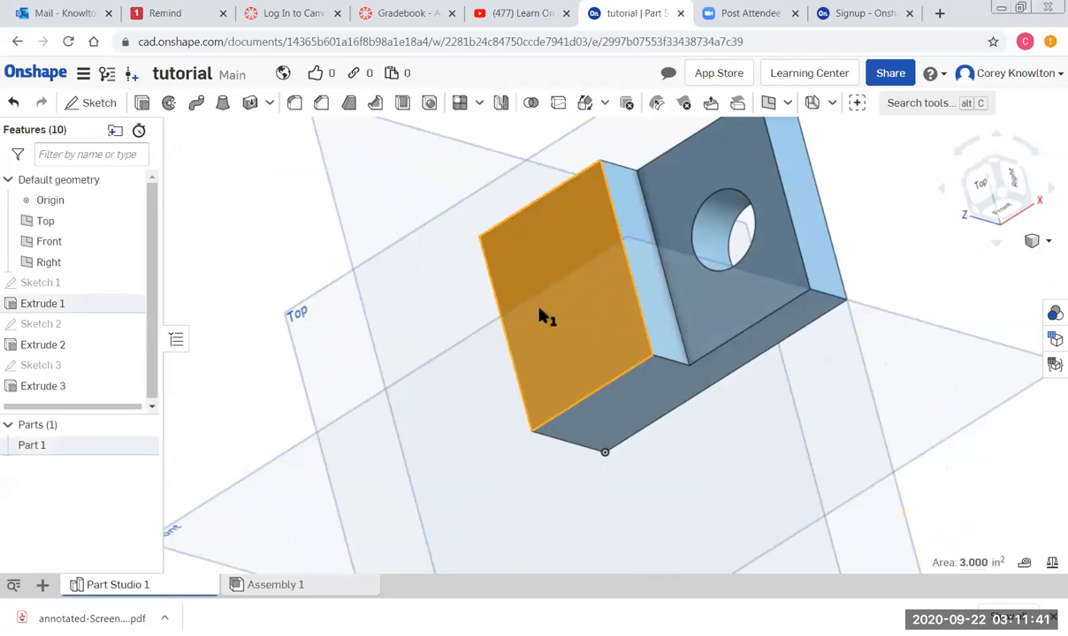
pyautogui.click(984, 193)
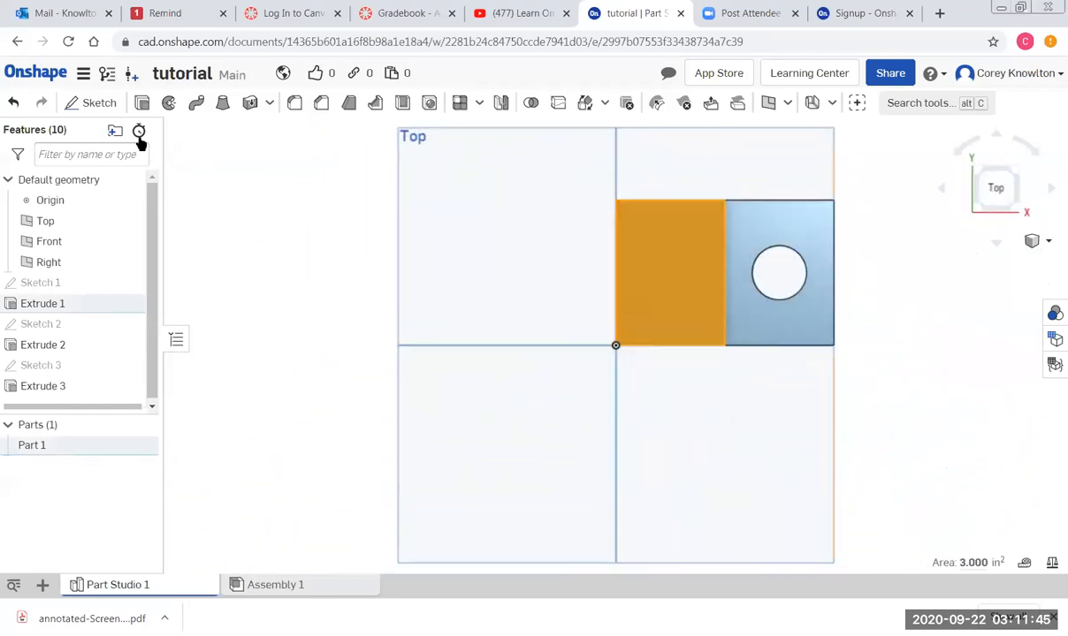
# Start Sketch 4 on the upper step and draw a circle dimensioned Ø0.75 in.
pyautogui.click(92, 104)
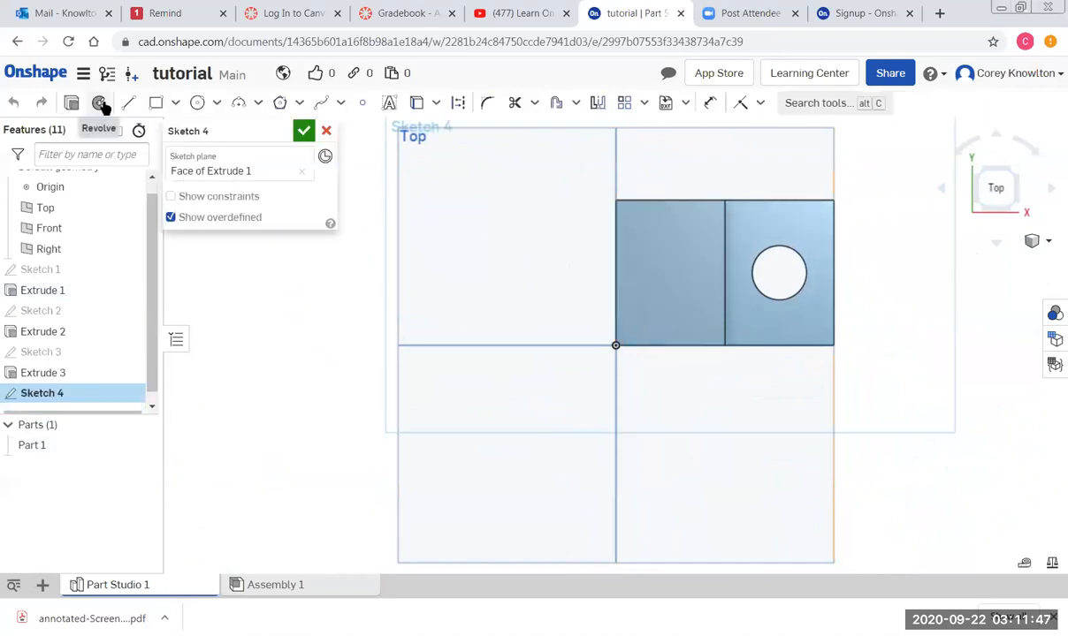
pyautogui.click(197, 105)
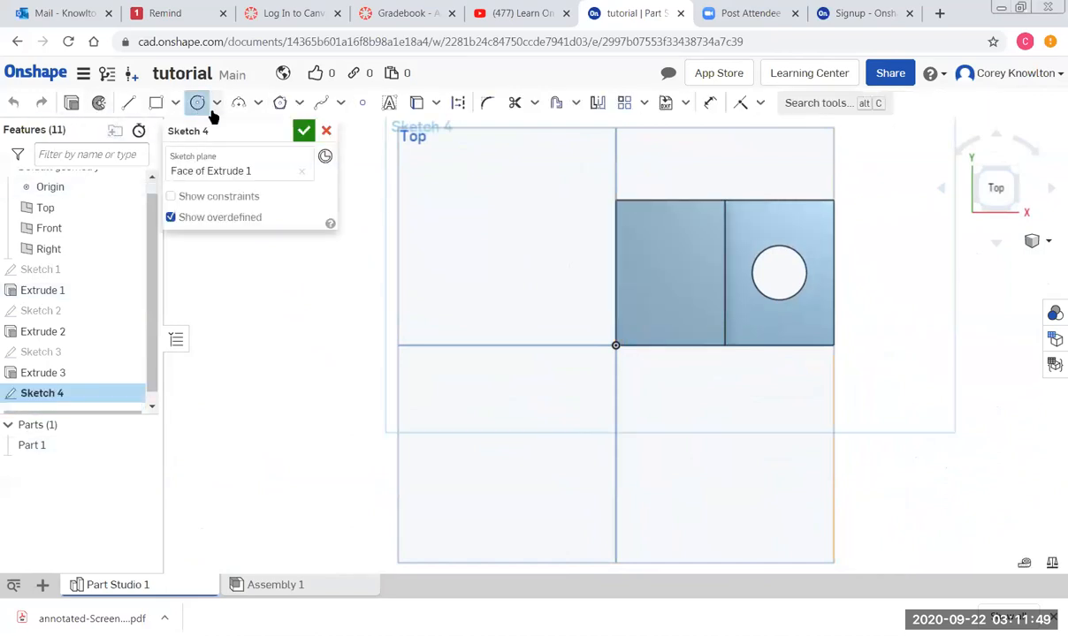
pyautogui.click(666, 263)
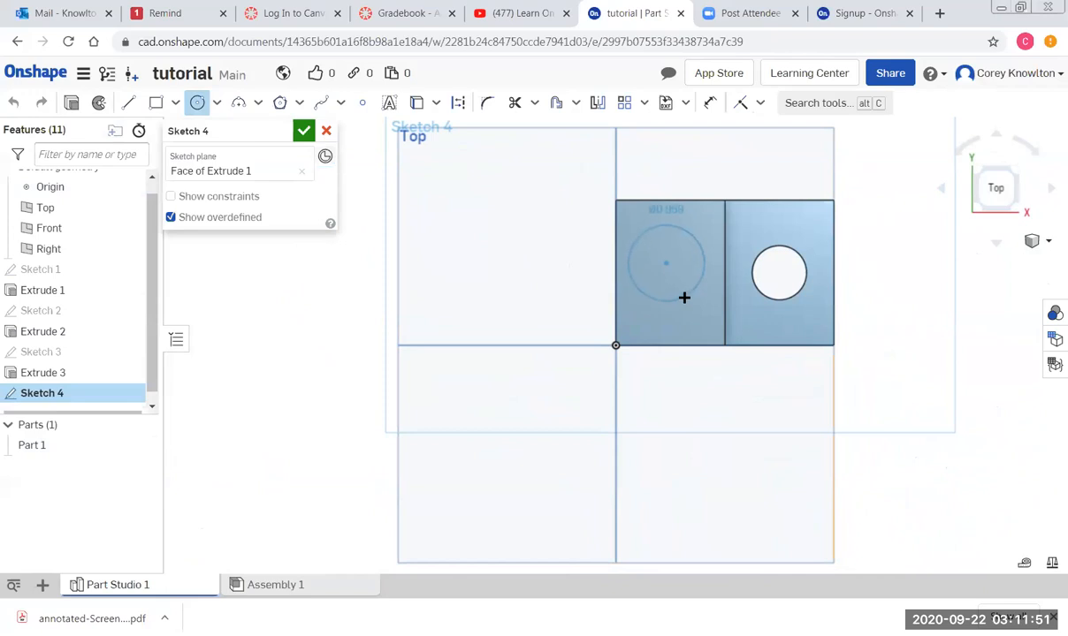
pyautogui.click(684, 298)
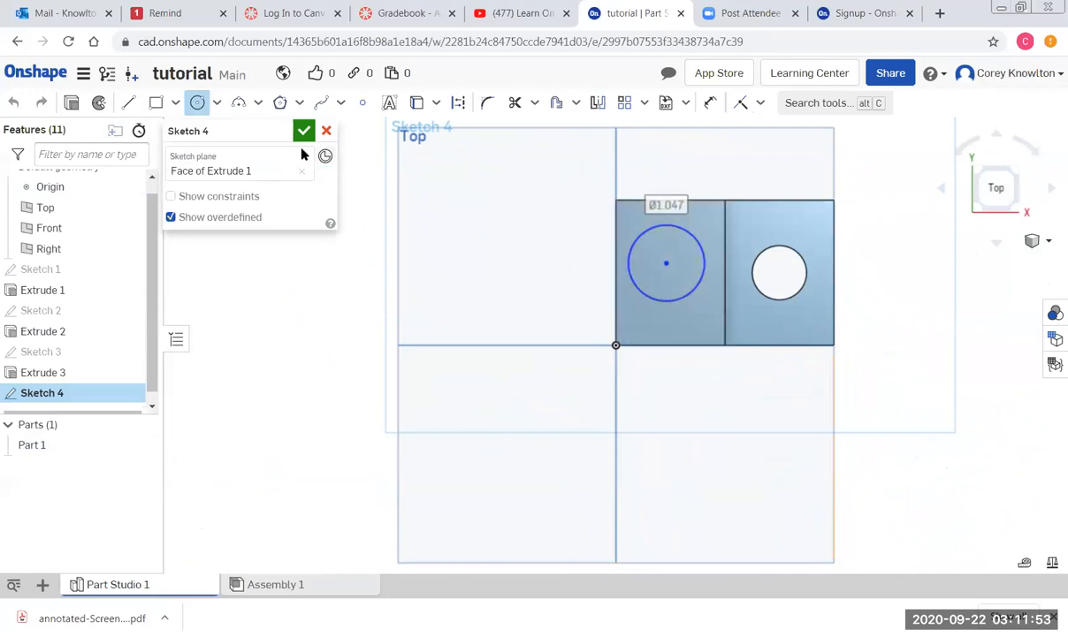
pyautogui.click(710, 102)
pyautogui.click(688, 233)
pyautogui.click(697, 215)
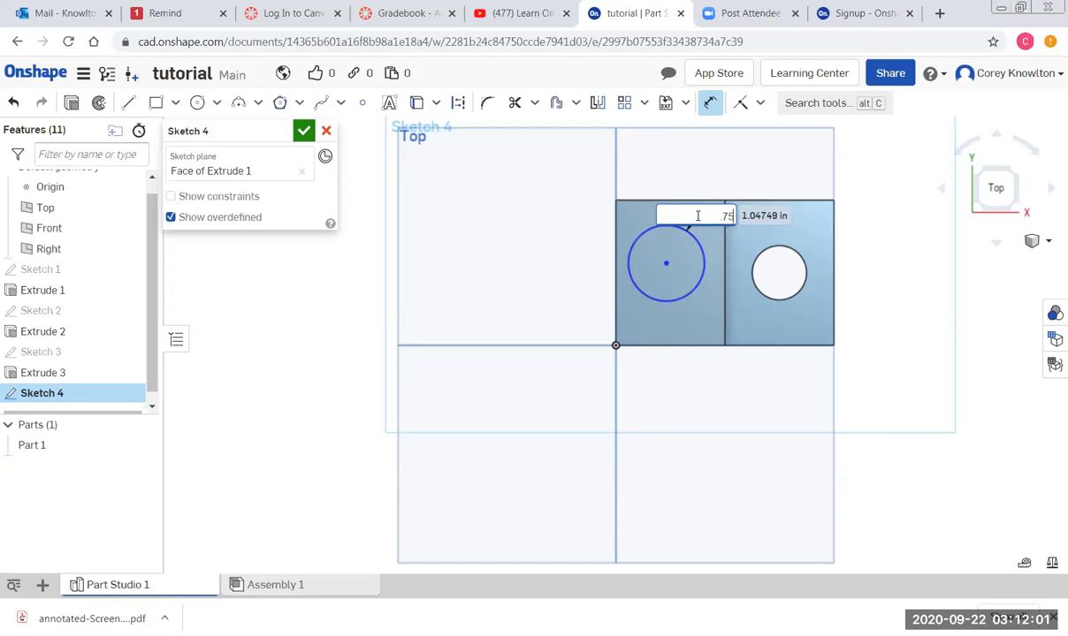
pyautogui.press('Return')
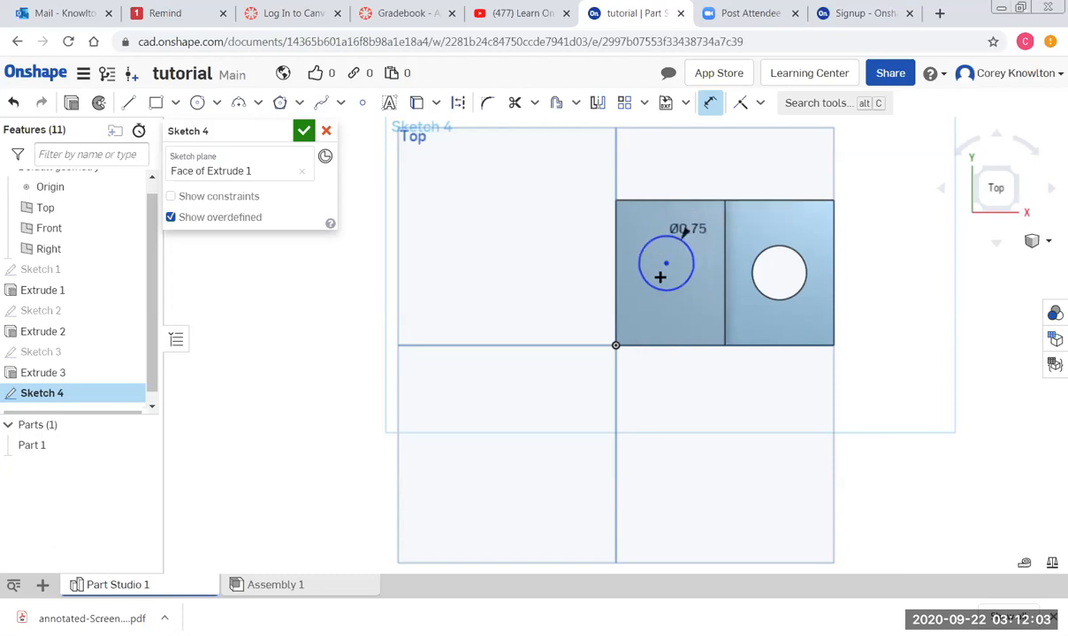
pyautogui.scroll(3, 660, 277)
pyautogui.scroll(-1, 655, 262)
# Position the circle centre 1 in below the top edge and 0.75 in from the left edge.
pyautogui.click(654, 156)
pyautogui.click(670, 253)
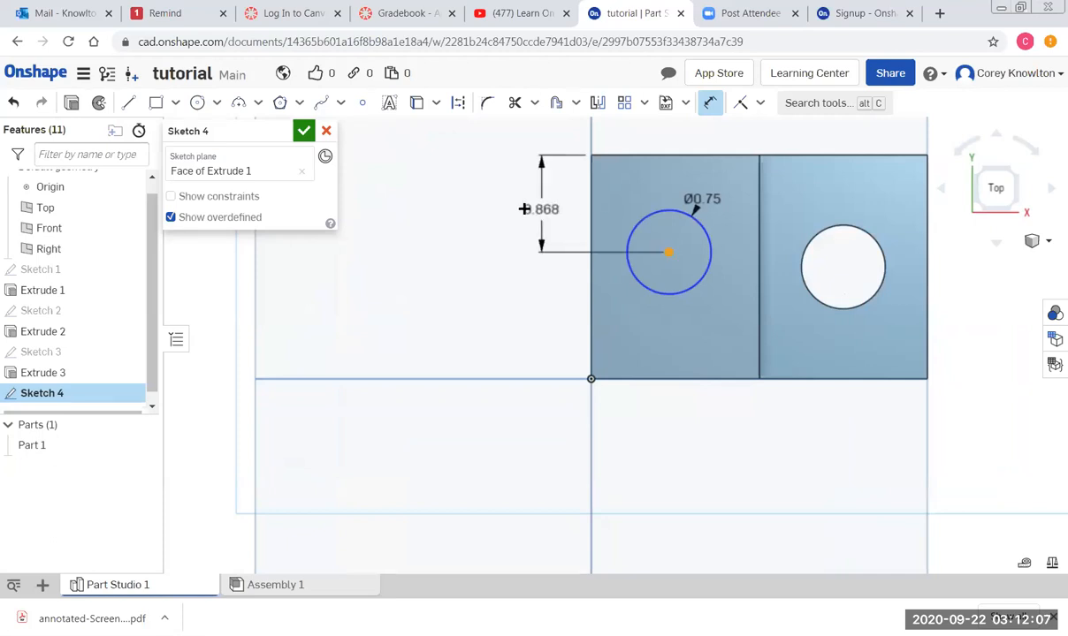
pyautogui.click(528, 202)
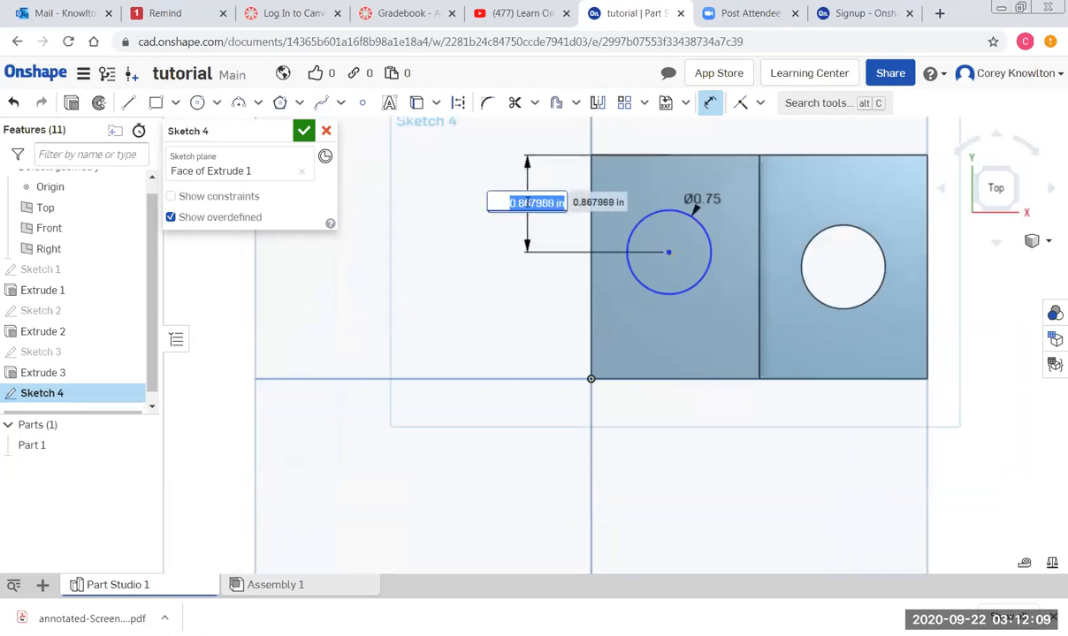
pyautogui.write('1')
pyautogui.press('Return')
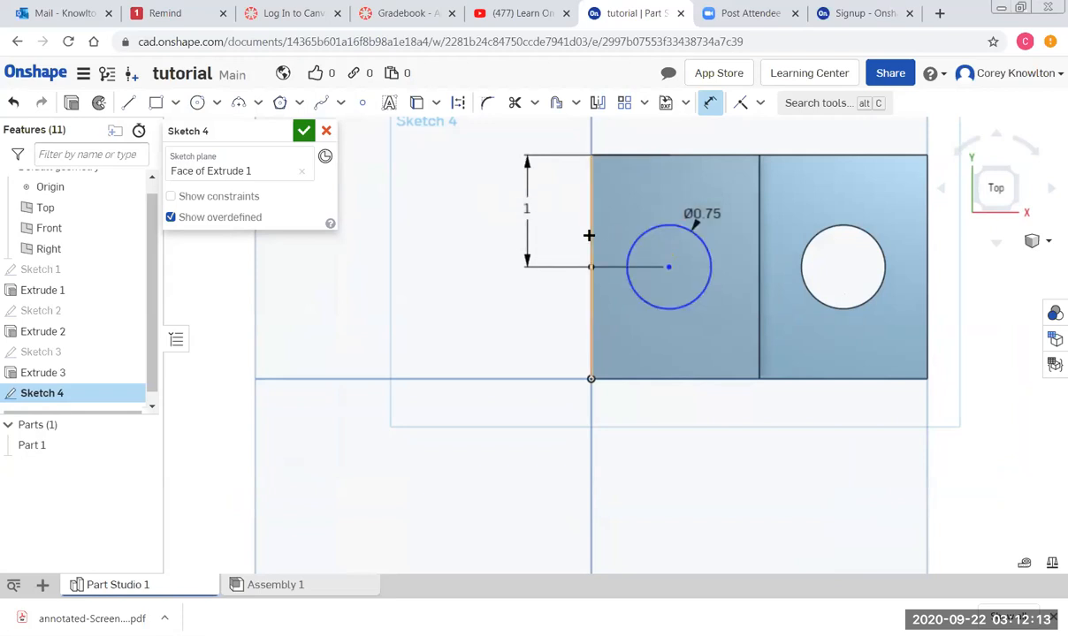
pyautogui.click(669, 267)
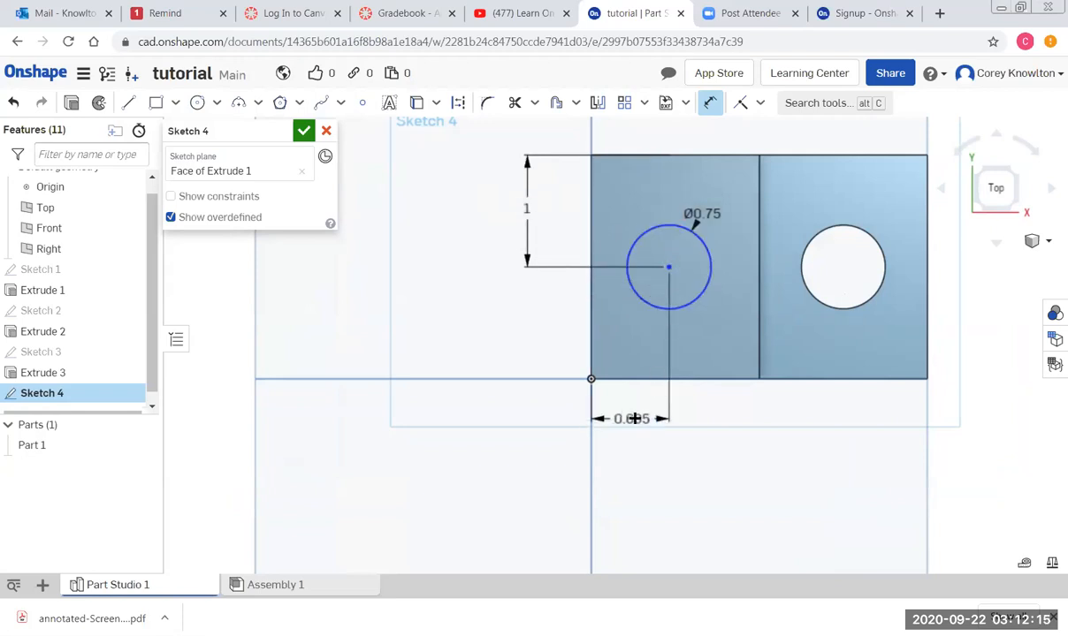
pyautogui.click(635, 417)
pyautogui.press('BackSpace')
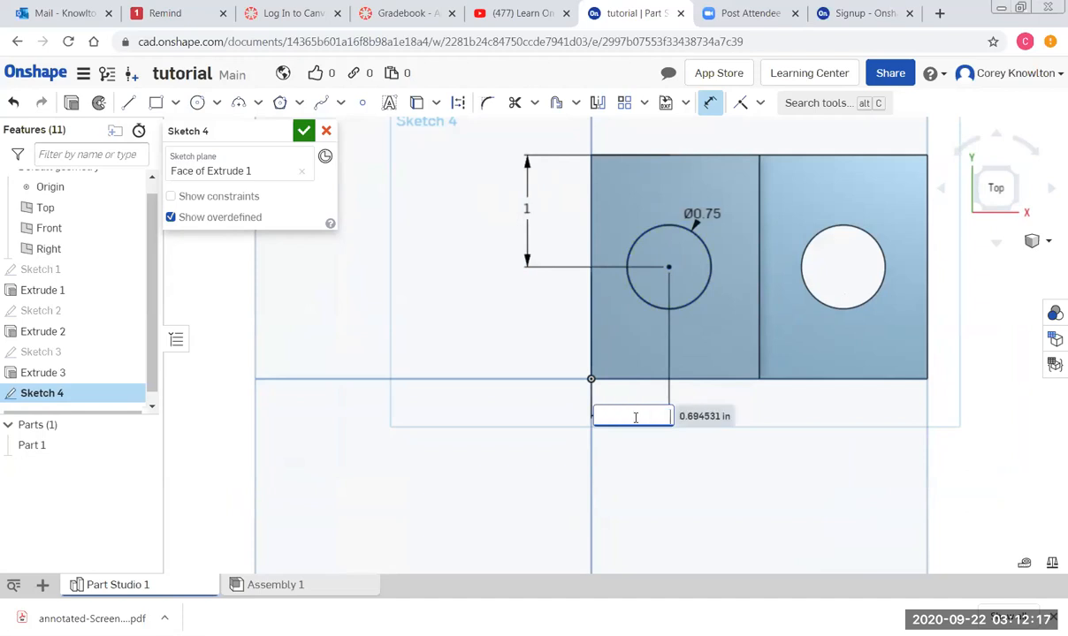
pyautogui.press('Return')
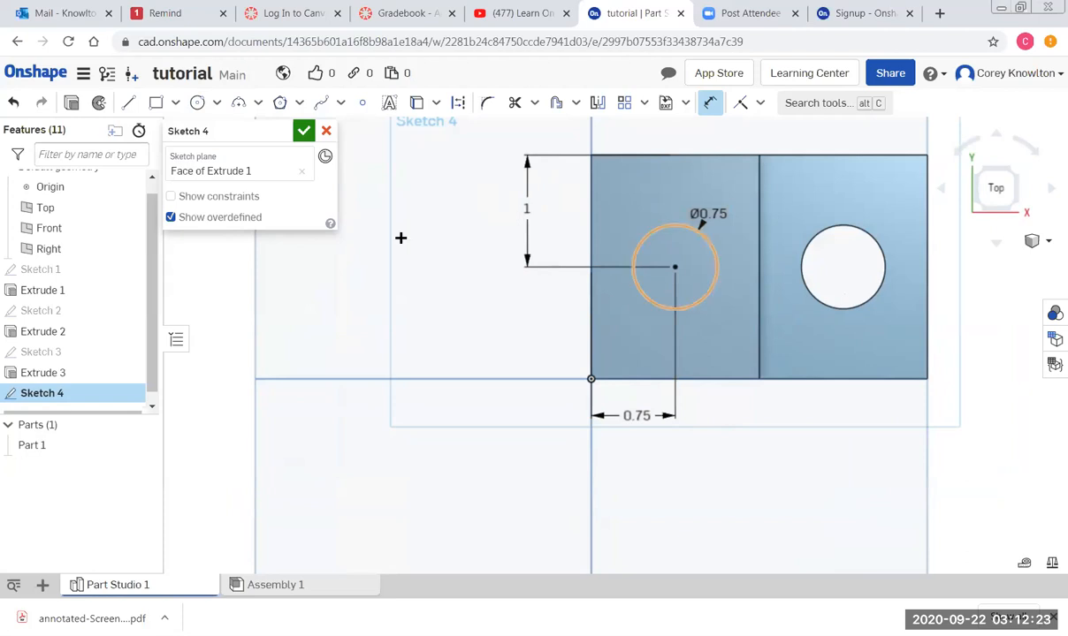
pyautogui.click(304, 131)
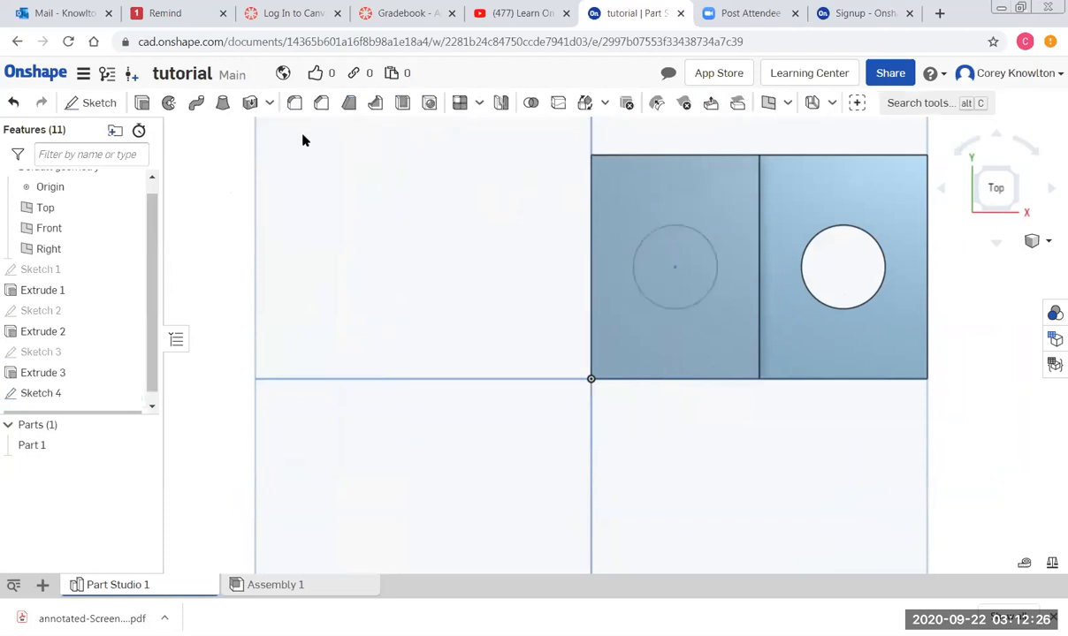
# Extrude the Sketch 4 circle region to a depth of 1 in as Extrude 4.
pyautogui.click(661, 261)
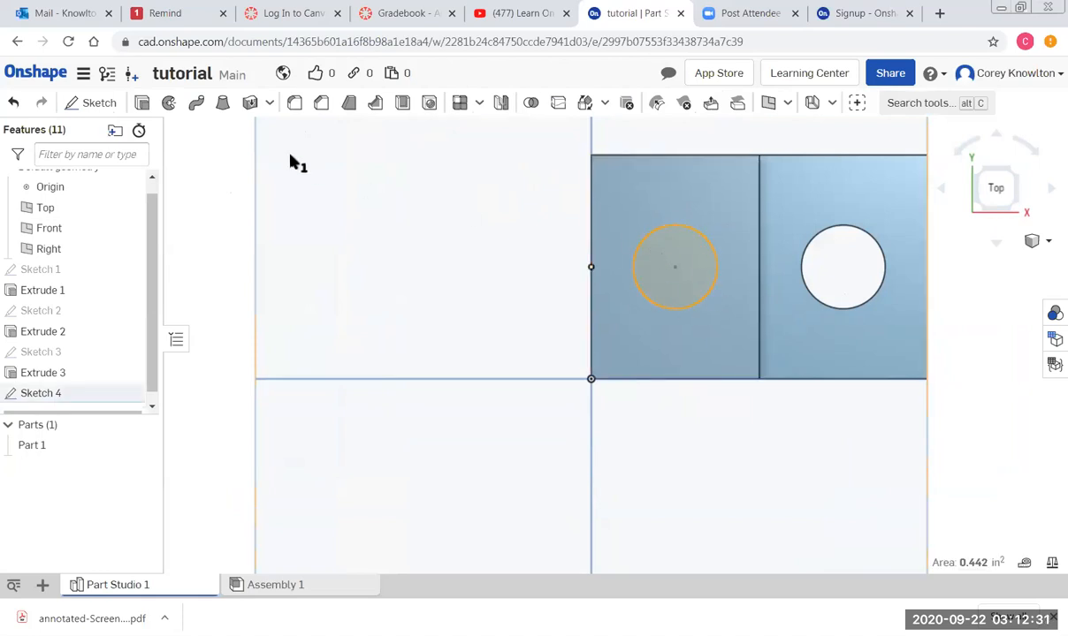
pyautogui.click(142, 104)
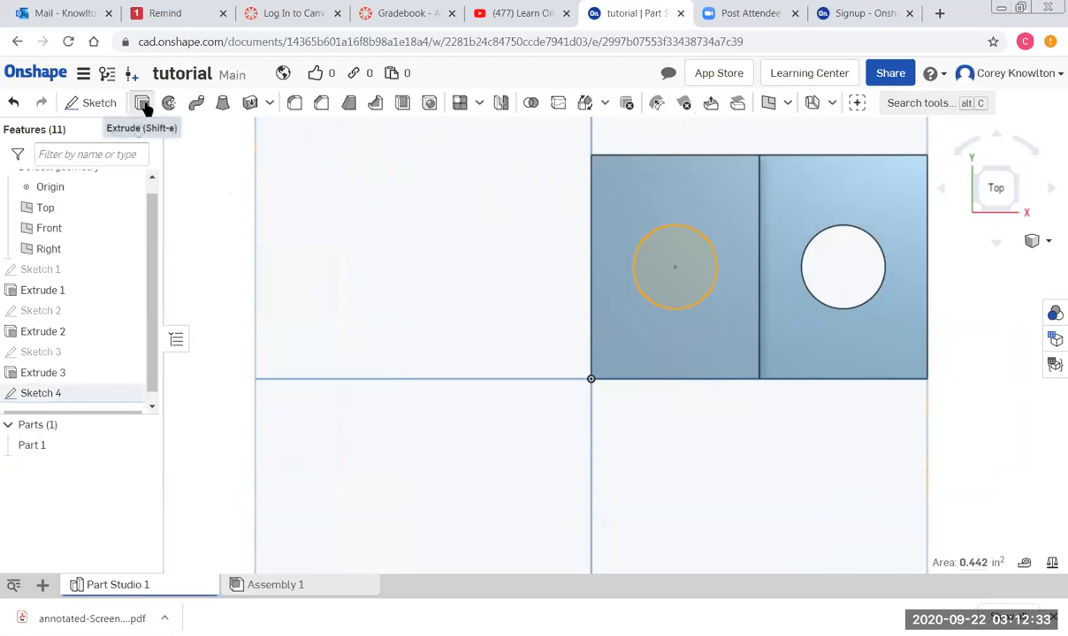
pyautogui.moveTo(453, 341); pyautogui.dragTo(450, 289, button='right')
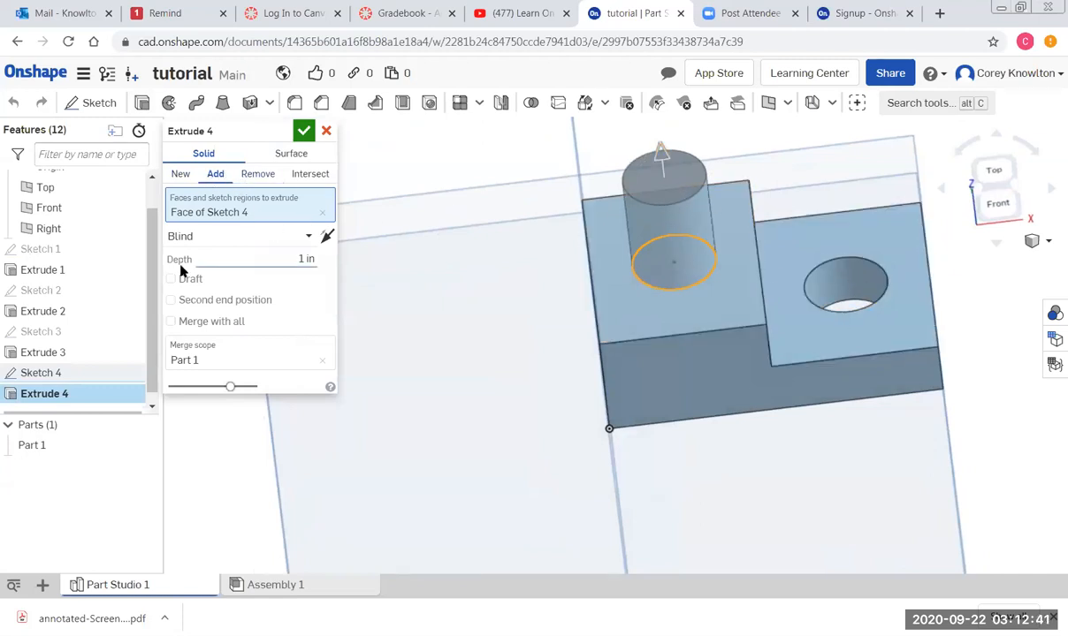
pyautogui.moveTo(665, 172); pyautogui.dragTo(676, 199)
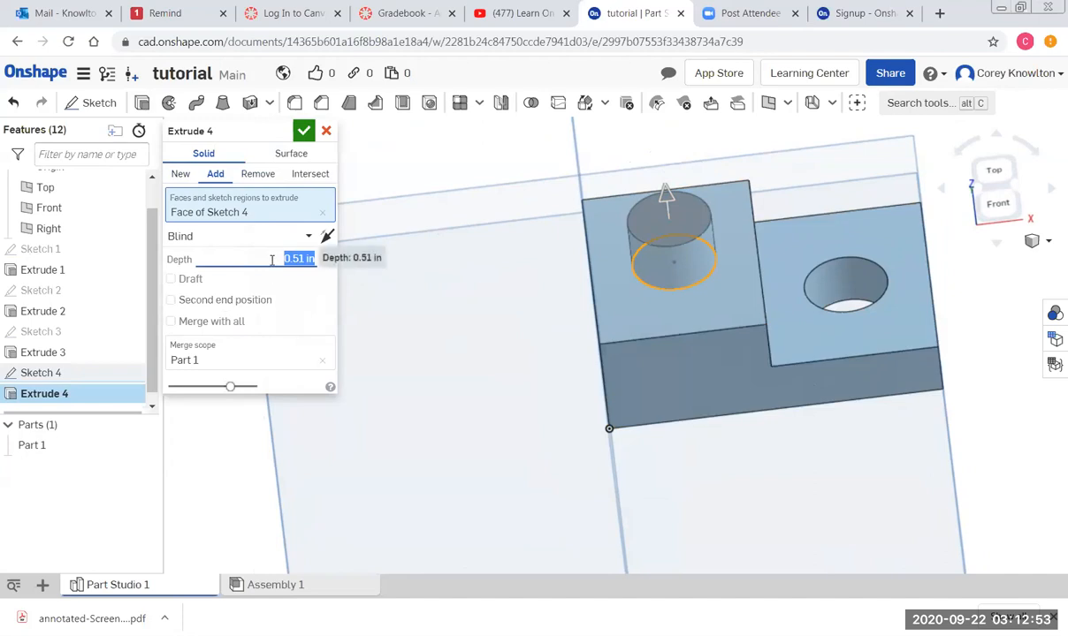
pyautogui.write('1')
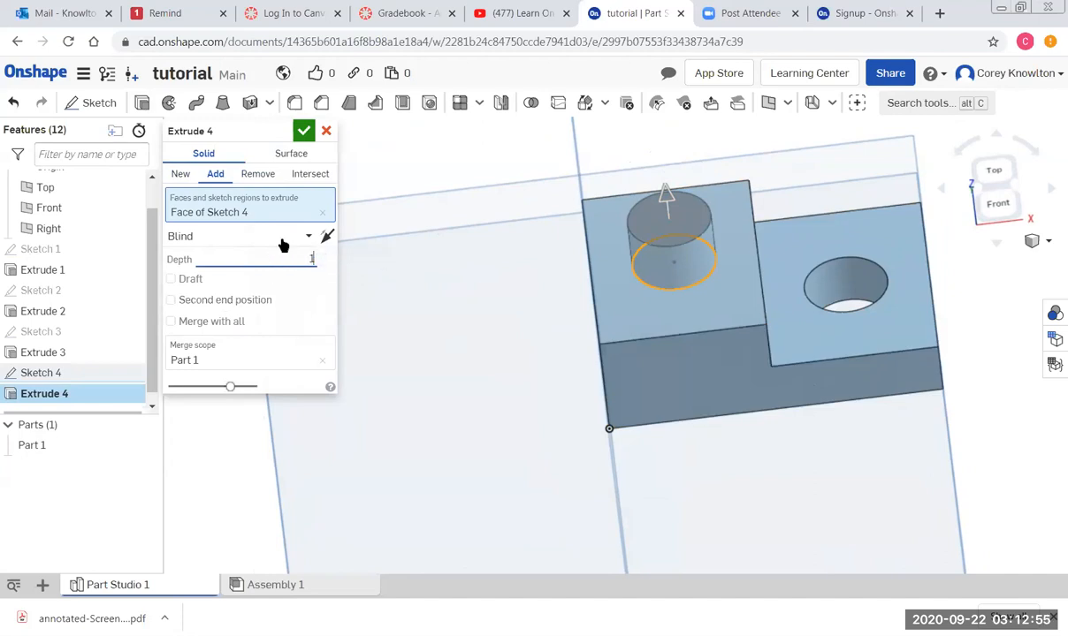
pyautogui.click(305, 133)
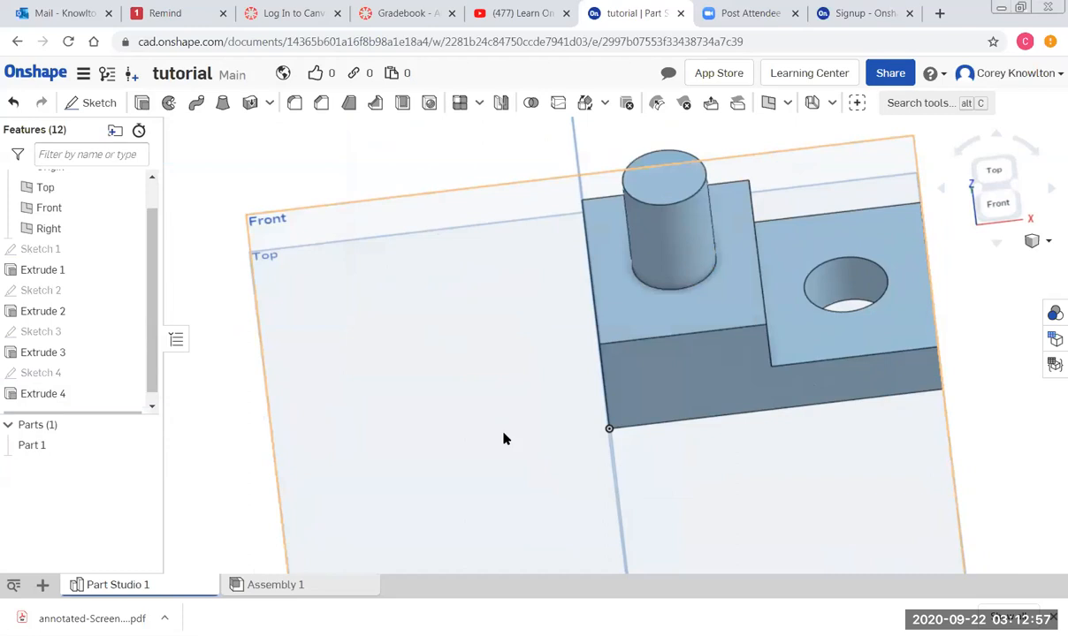
pyautogui.moveTo(694, 486); pyautogui.dragTo(665, 490, button='right')
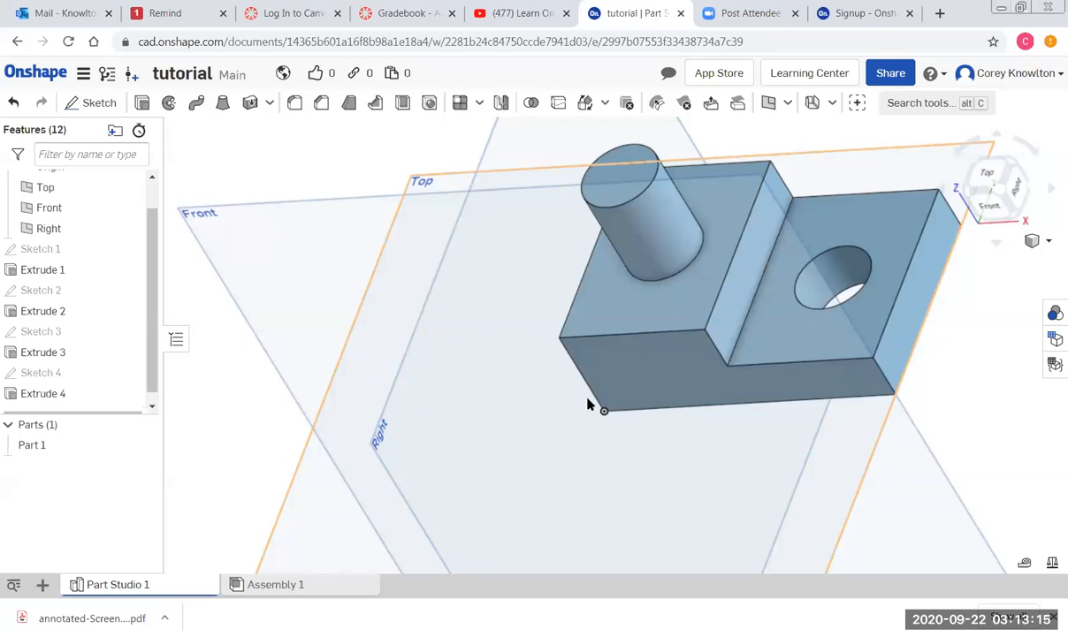
pyautogui.moveTo(631, 483); pyautogui.dragTo(671, 494, button='right')
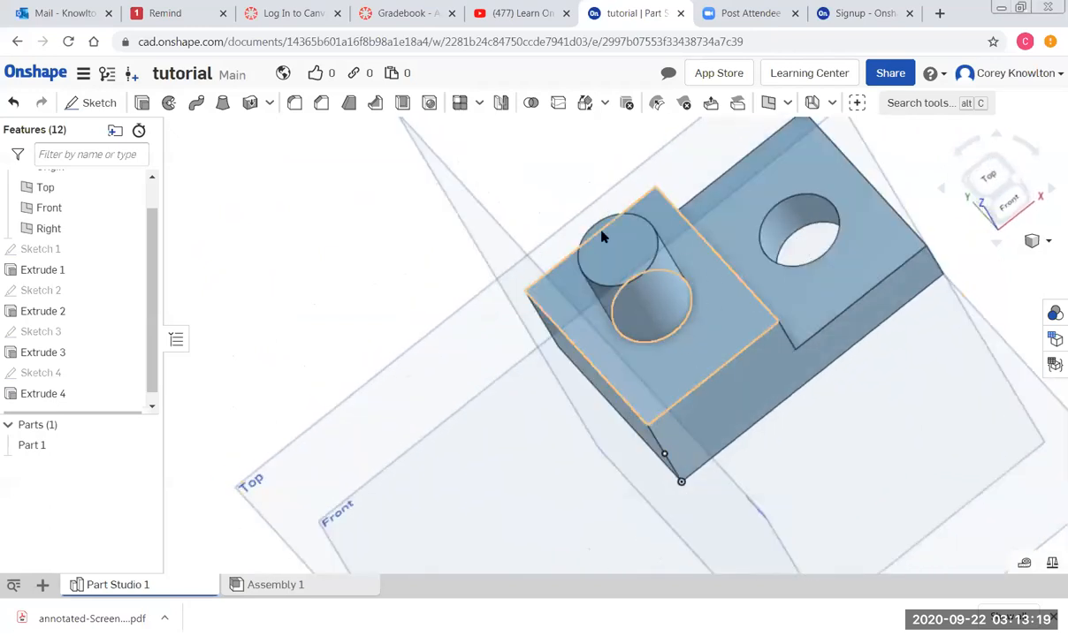
pyautogui.moveTo(484, 502); pyautogui.dragTo(489, 457, button='right')
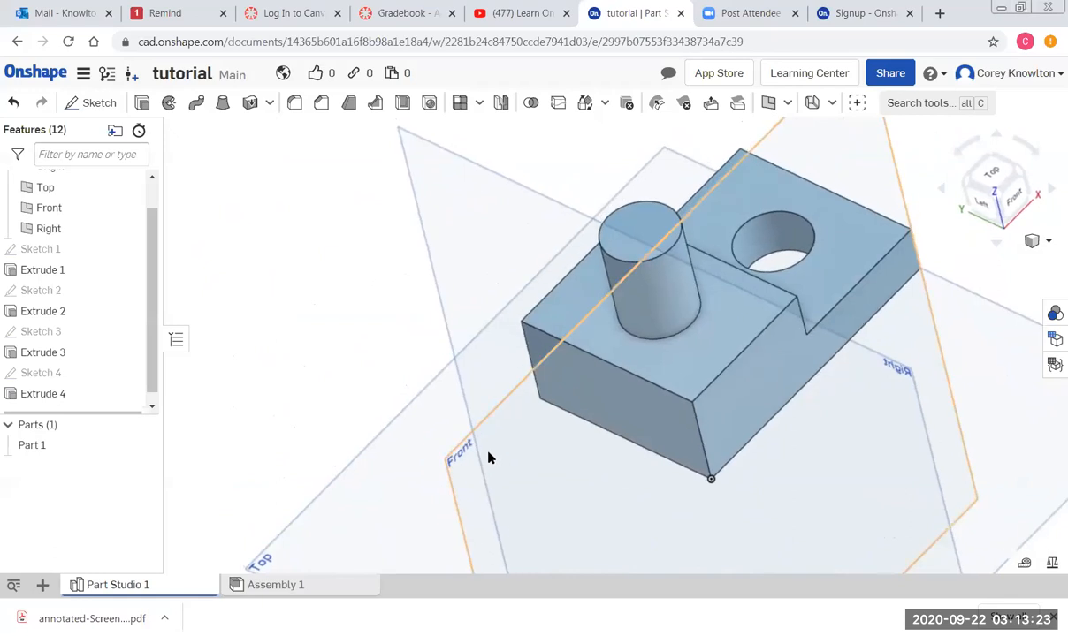